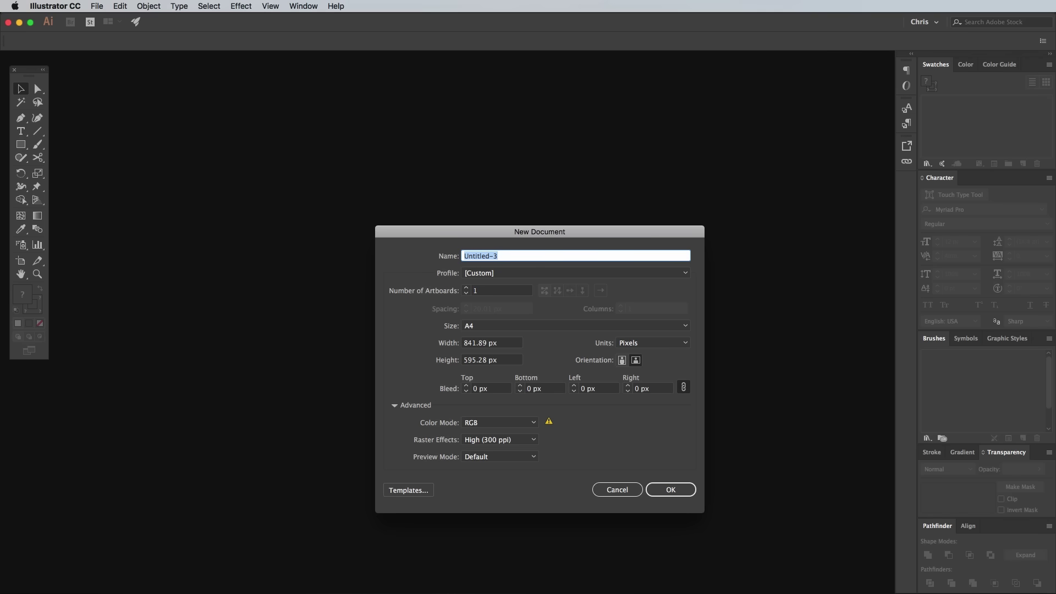
Step: Create the new A4 landscape document in pixels and add the text "Mosaic" to the artboard
key(Return)
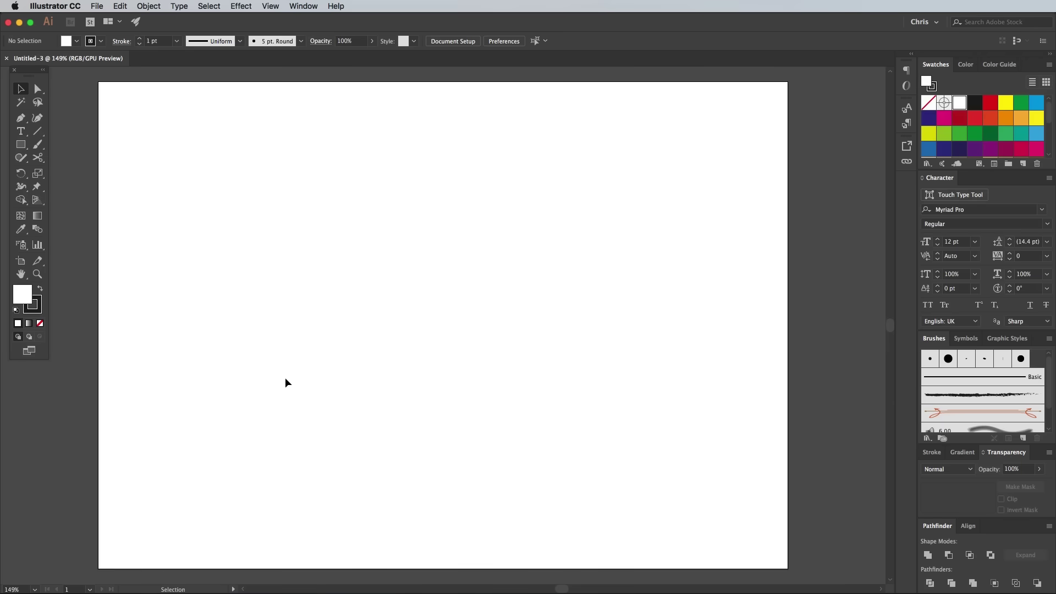
key(t)
click(383, 309)
text(Mosaic)
key(Escape)
Step: Enlarge the Mosaic text, set its font to Smoothy Cursive Regular, and scale and position it in the middle of the artboard
drag(412, 314, 671, 450)
drag(488, 345, 529, 347)
drag(163, 210, 188, 218)
click(470, 42)
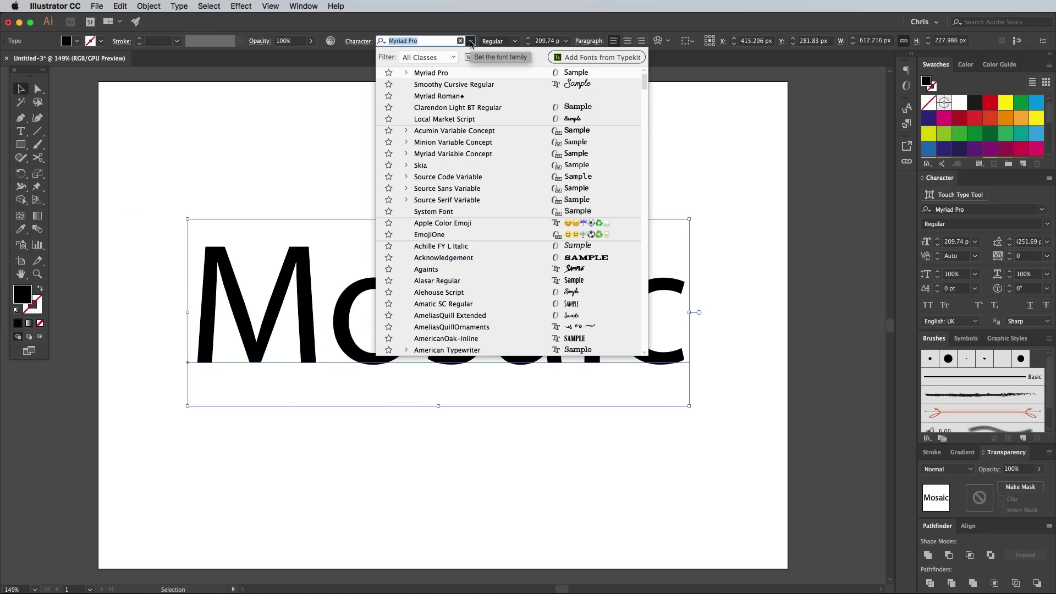
click(460, 84)
drag(448, 270, 398, 277)
drag(725, 205, 703, 213)
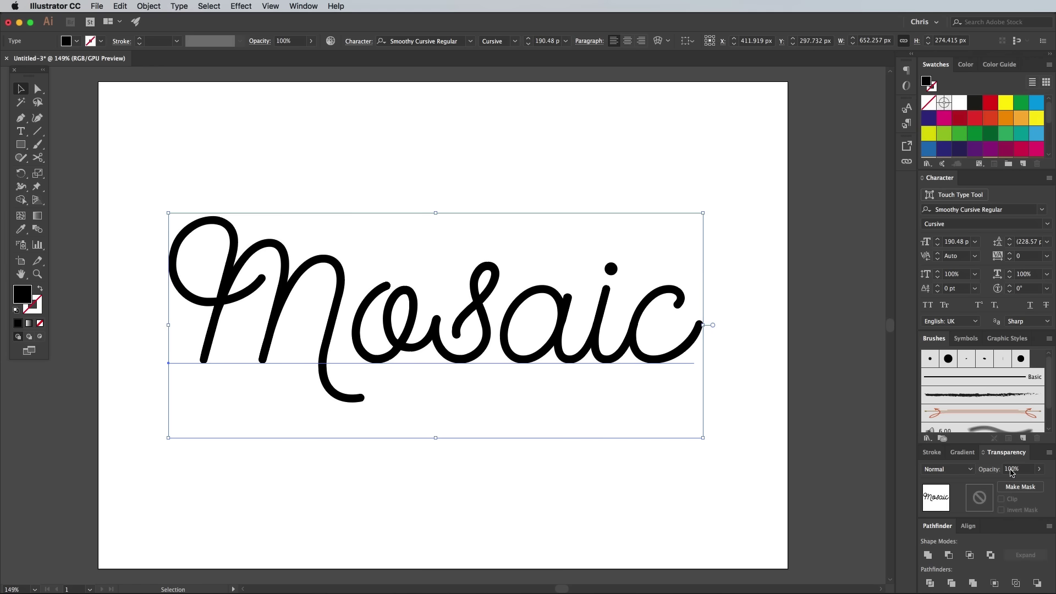
Step: Reduce the Mosaic text's opacity to 50% and lock it as a tracing template
click(1012, 470)
text(50)
key(Return)
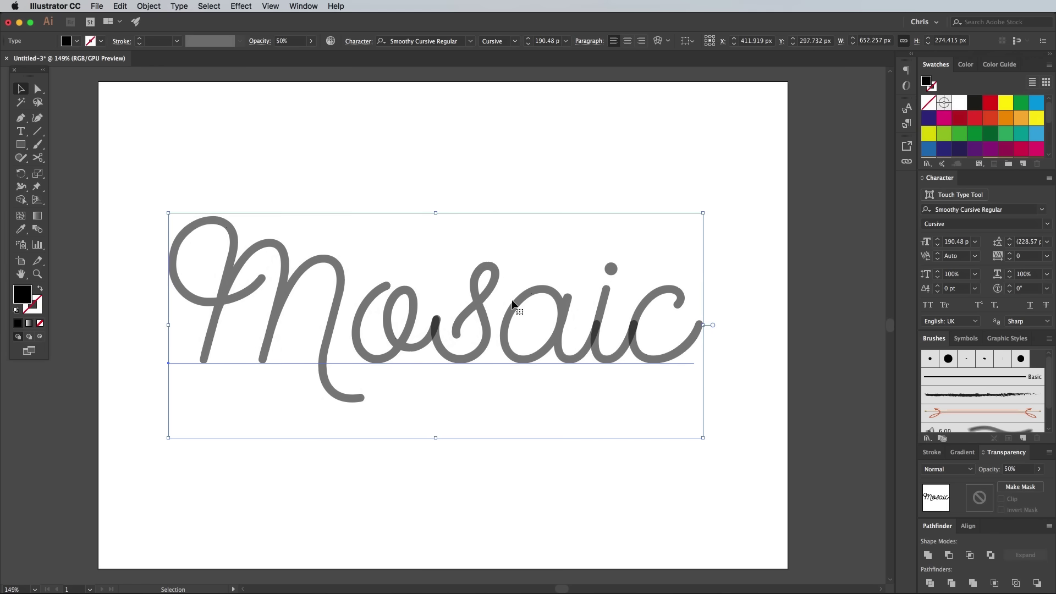
click(149, 6)
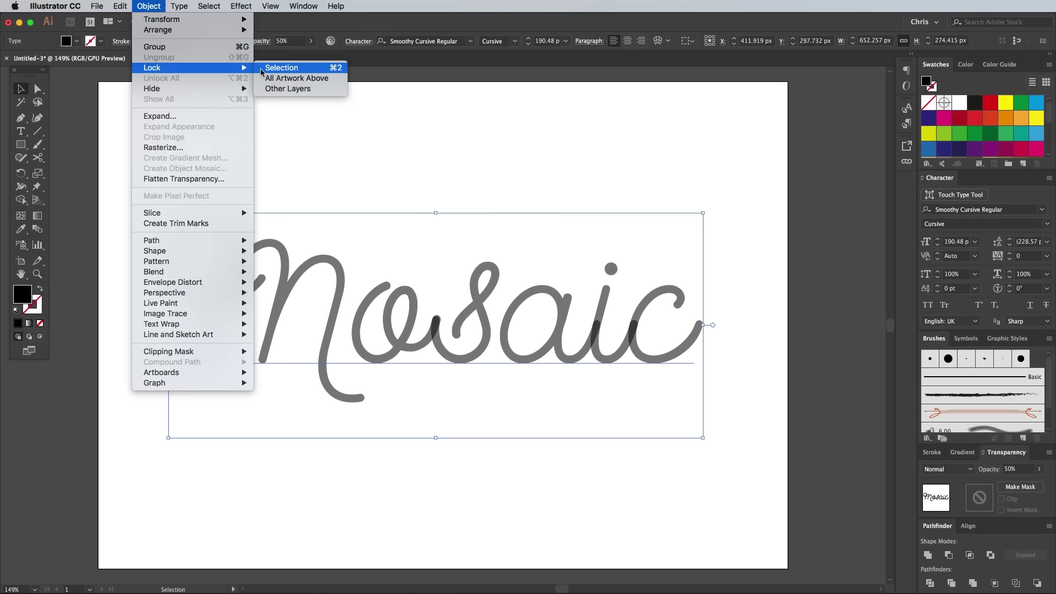
click(261, 69)
Step: Trace the M's opening loop and first downstroke with the Pen tool, using a black stroke and no fill
click(21, 118)
click(39, 289)
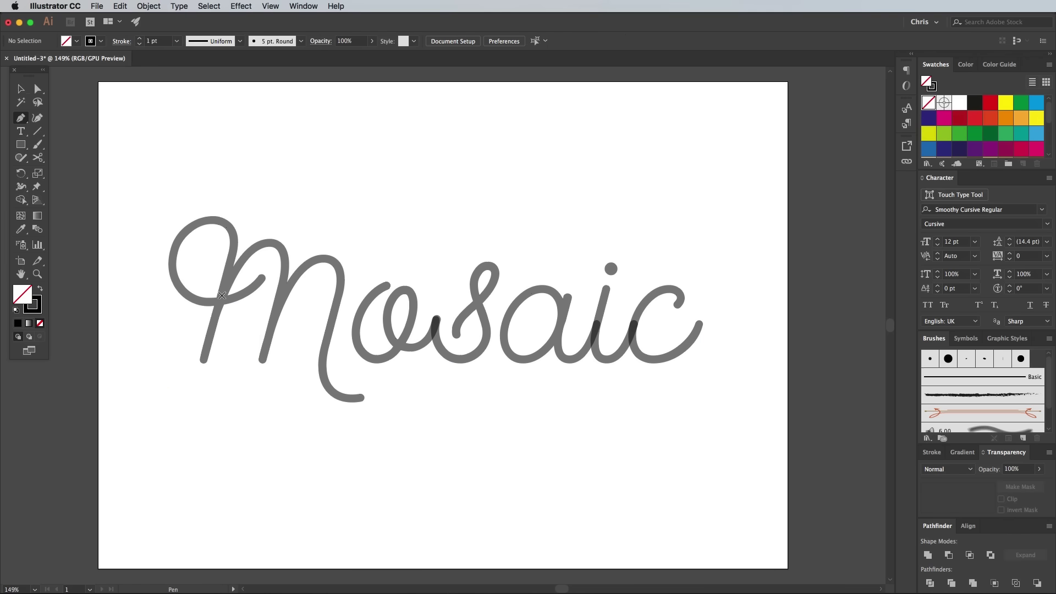
key(super+plus)
key(super+plus)
key(super+plus)
key(super+plus)
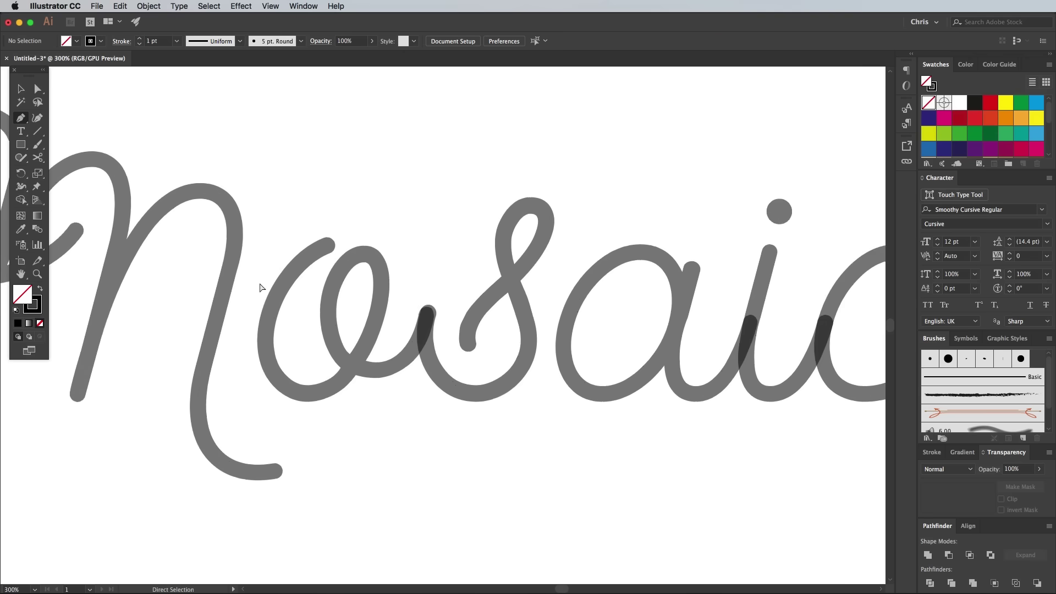
drag(242, 280, 657, 321)
drag(459, 268, 491, 313)
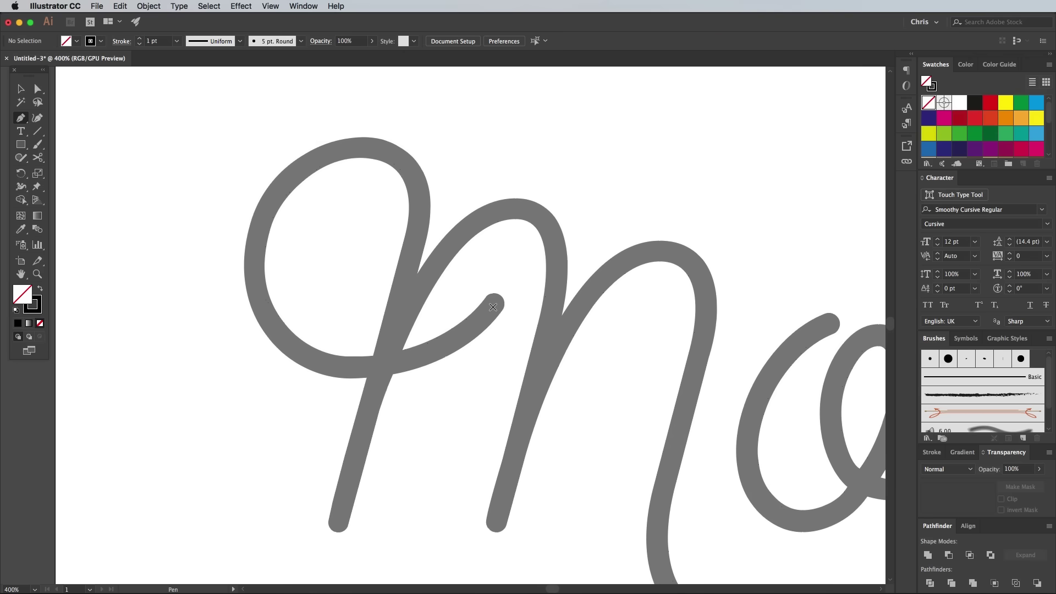
click(493, 307)
drag(369, 366, 289, 368)
drag(253, 268, 249, 212)
drag(364, 148, 439, 152)
drag(403, 284, 387, 331)
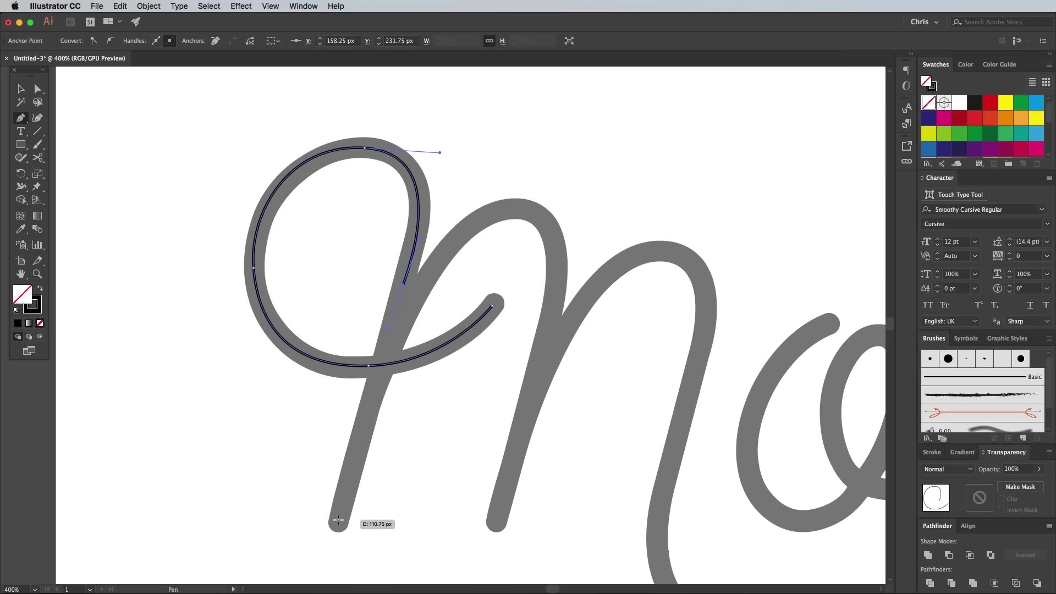
click(337, 520)
super+click(397, 500)
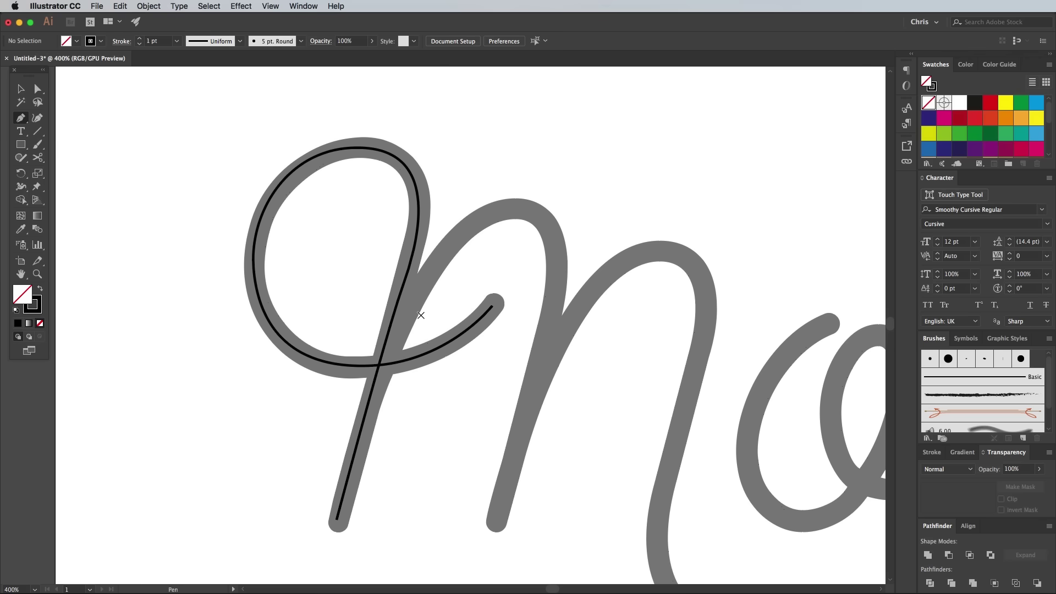
Step: Trace the M's middle arch as a separate path from the first downstroke to the foot of the second
click(392, 319)
drag(519, 207, 579, 214)
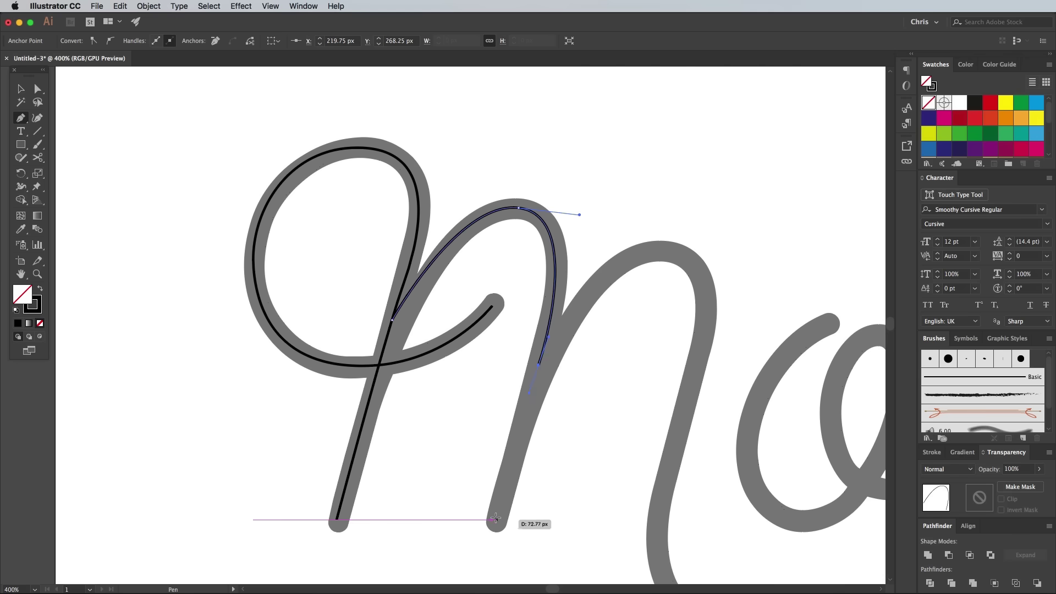
click(496, 520)
super+click(586, 447)
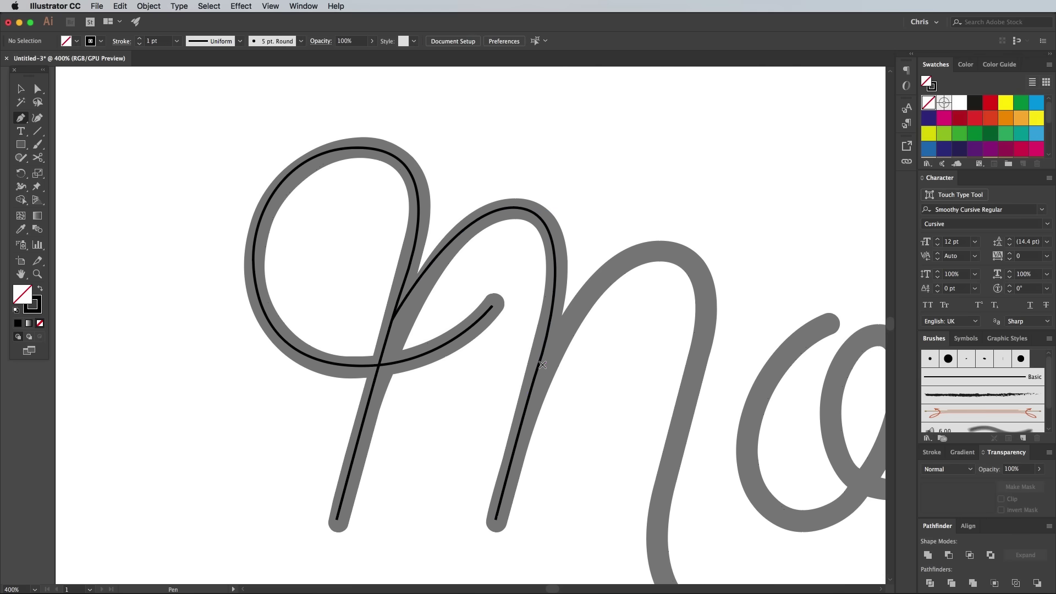
Step: Trace the M's last arch and its descending tail as a separate path
click(538, 364)
drag(668, 251, 736, 258)
scroll(664, 466, down, 5)
scroll(664, 466, right, 2)
drag(590, 396, 613, 431)
drag(684, 435, 724, 427)
super+click(682, 385)
Step: Trace the centre line of the letter o, including its inner loop and connecting stroke toward the s
drag(656, 284, 427, 377)
click(519, 229)
drag(440, 343, 422, 427)
drag(514, 423, 531, 417)
mouse_move(592, 303)
mouse_down()
mouse_move(598, 248)
mouse_move(527, 257)
mouse_up()
drag(536, 366, 561, 391)
drag(626, 376, 643, 358)
click(657, 316)
Step: Trace the letter s from its lower curve through the upper loop to its inner end
drag(700, 423, 761, 453)
drag(779, 307, 755, 253)
drag(786, 173, 826, 172)
drag(796, 237, 767, 266)
click(709, 358)
Step: Trace the stem of the letter a and its connecting stroke up to the top of the i's stem
drag(769, 397, 465, 375)
click(658, 211)
drag(642, 370, 672, 405)
drag(714, 338, 735, 306)
key(super+z)
key(super+z)
click(632, 326)
drag(693, 361, 749, 323)
click(763, 188)
drag(770, 373, 800, 374)
key(super+z)
key(super+z)
key(super+z)
key(super+z)
click(632, 319)
drag(665, 375, 713, 382)
click(762, 192)
Step: Trace the round bowl of the letter a from the upper part of its stem back to its lower part
drag(584, 185, 542, 189)
key(super+z)
super+click(596, 205)
click(651, 242)
drag(495, 267, 484, 289)
drag(528, 375, 577, 394)
click(634, 308)
Step: Trace the i's lower connecting curve with the c's upper hook, and the c's bottom curve as a separate path
mouse_move(764, 358)
mouse_down()
mouse_move(457, 364)
mouse_move(498, 382)
mouse_up()
drag(542, 257, 554, 229)
drag(625, 190, 676, 202)
click(651, 237)
drag(575, 383, 622, 391)
click(705, 291)
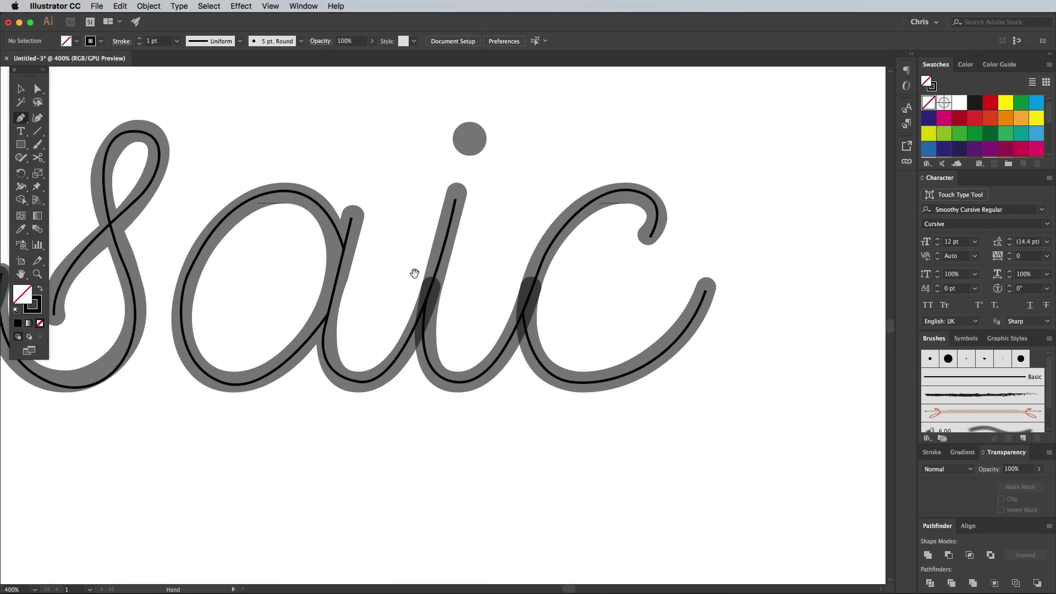
Step: Unlock the Mosaic template text and delete it, leaving only the traced paths
scroll(418, 271, left, 10)
scroll(418, 271, up, 2)
key(cmd+minus)
key(cmd+minus)
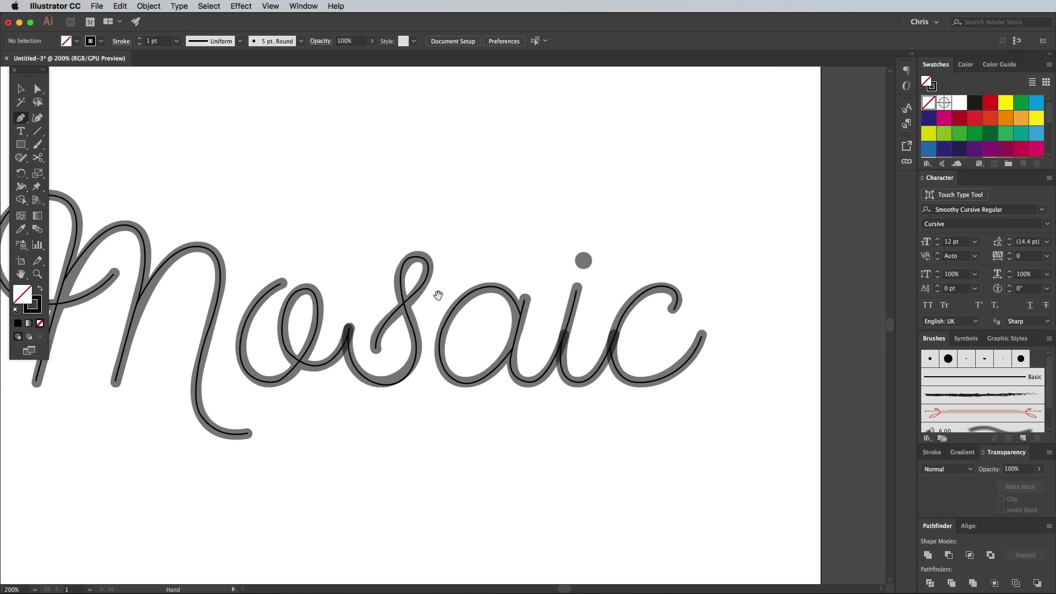
drag(437, 294, 566, 298)
click(148, 6)
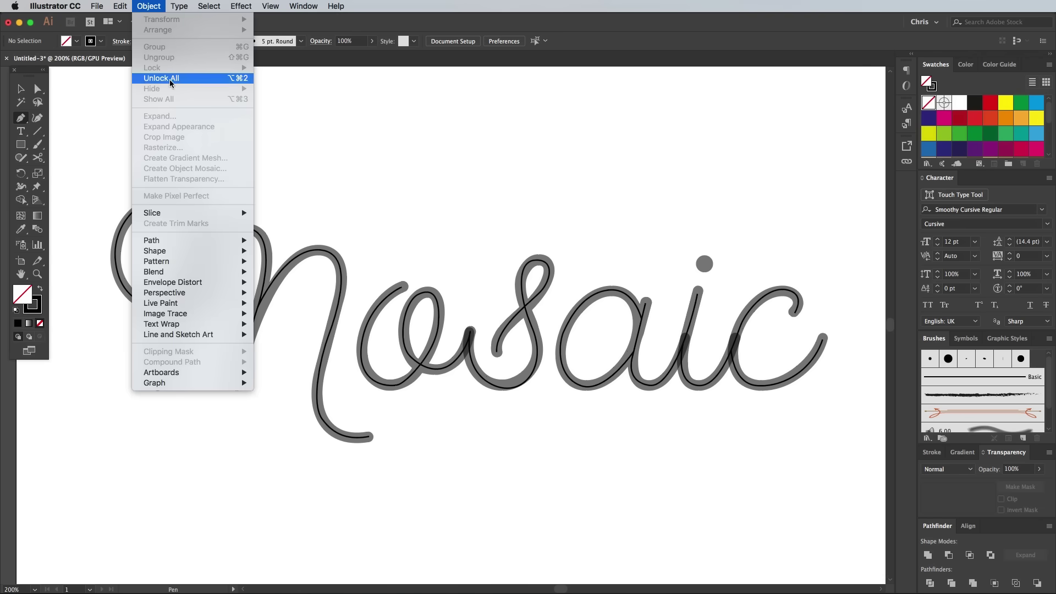
click(161, 77)
key(Delete)
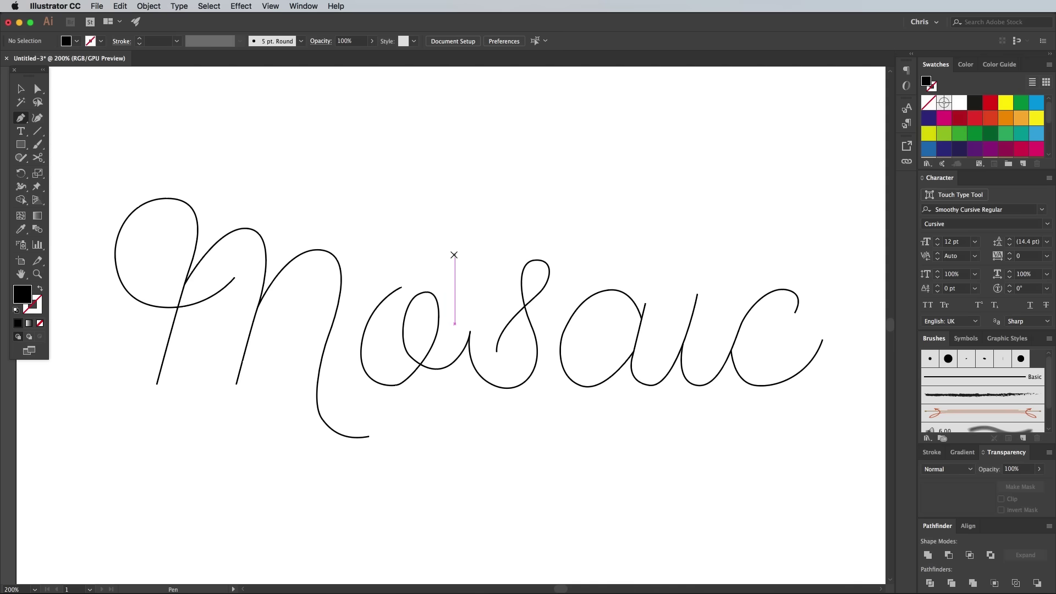
Step: Draw a small square about 10.4 px wide in the empty area above the lettering
click(24, 146)
key(super+equal)
key(super+equal)
key(super+equal)
drag(384, 181, 606, 422)
drag(356, 225, 391, 260)
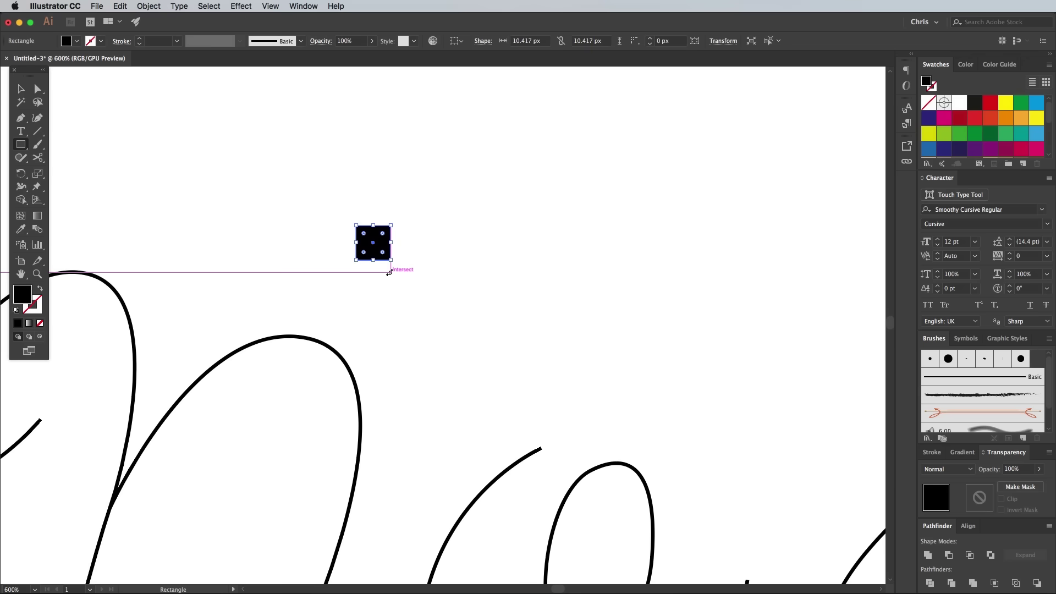
Step: Offset the square's path outward by 1 px with miter joins and fill the larger square with light grey
click(148, 6)
mouse_move(181, 240)
click(276, 276)
click(497, 295)
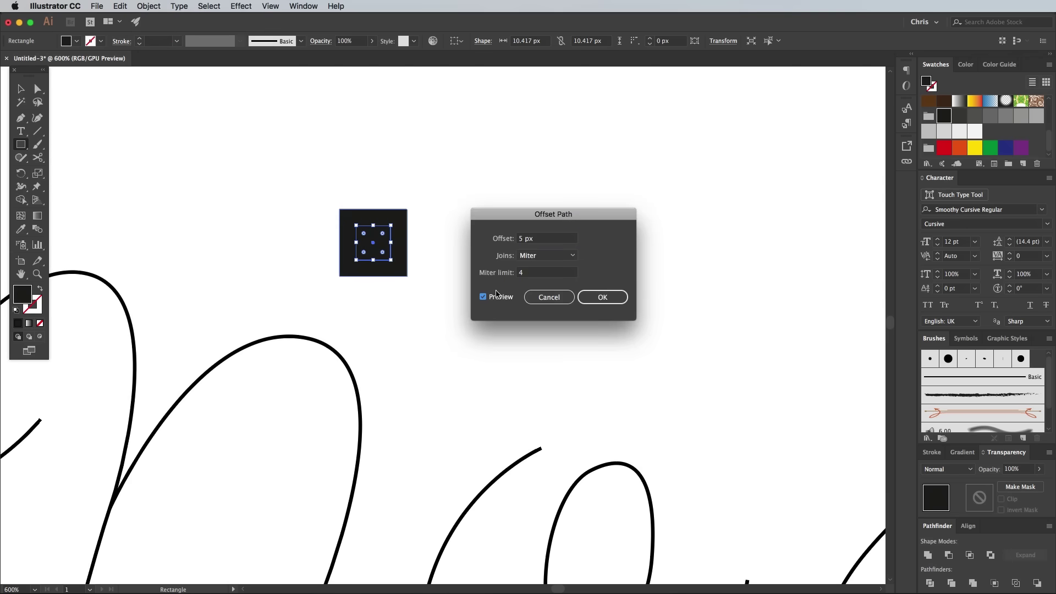
click(517, 239)
key(Tab)
click(603, 297)
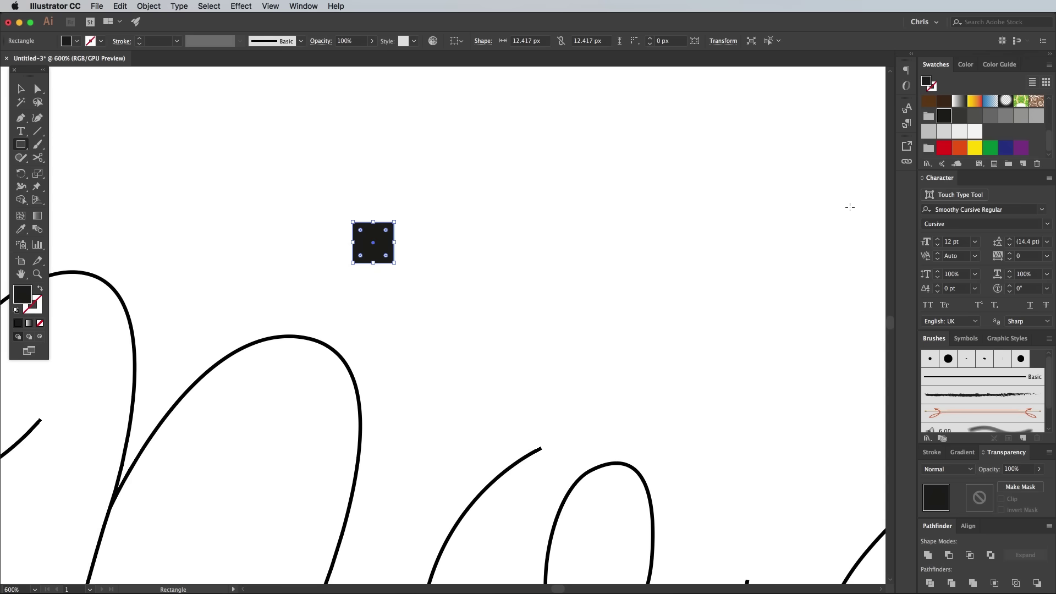
click(944, 132)
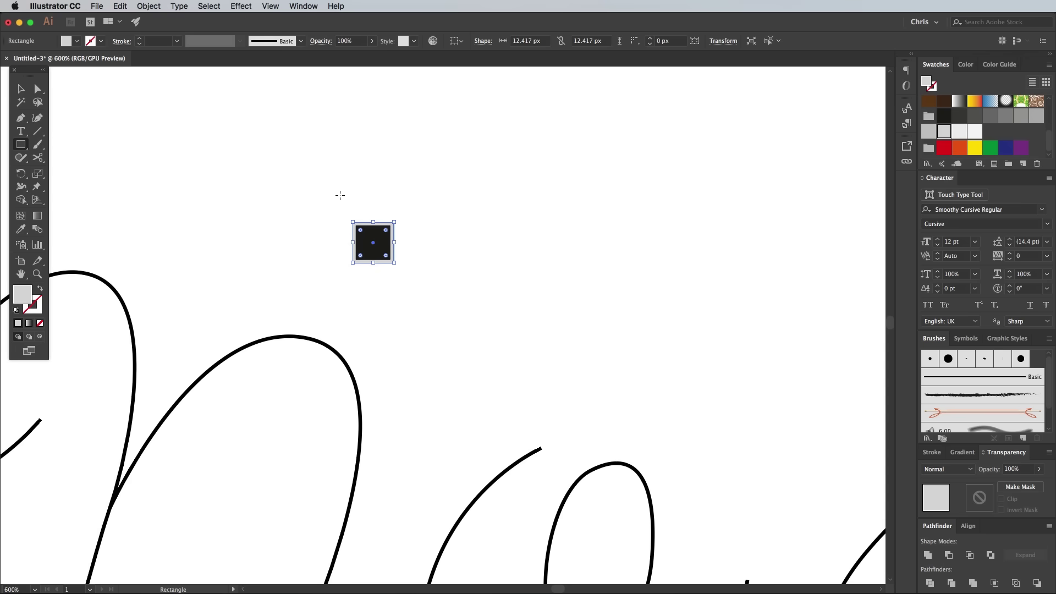
Step: Select both squares and start a new Pattern Brush from them
click(22, 89)
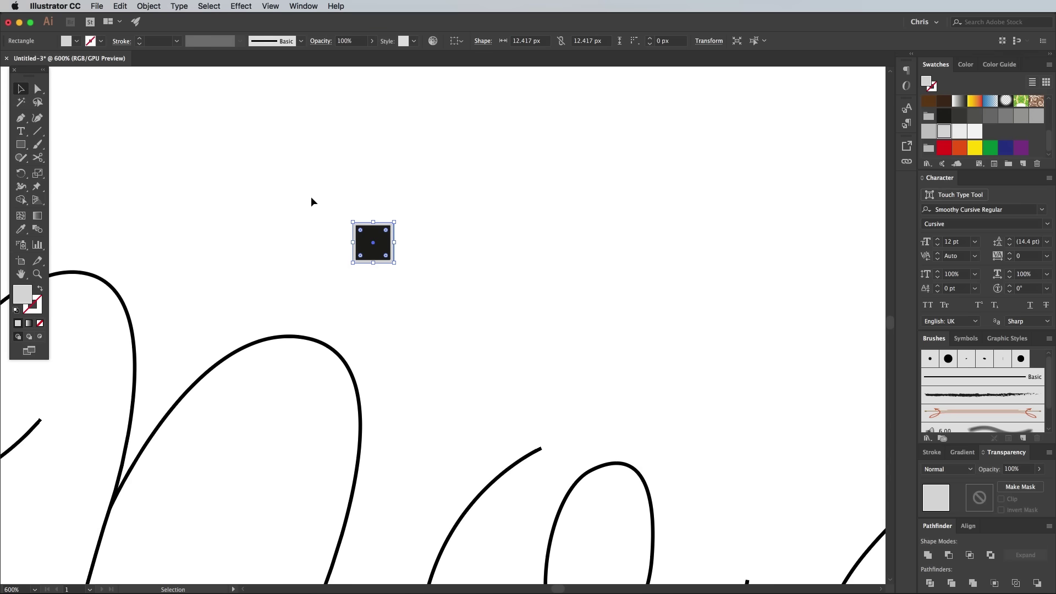
drag(306, 192, 451, 298)
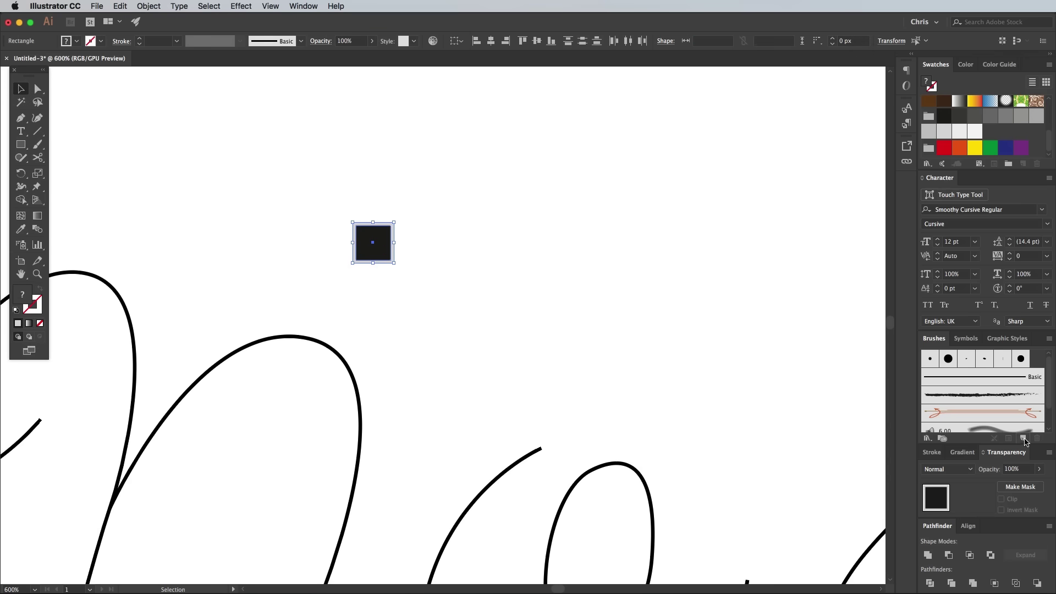
click(1023, 439)
click(597, 330)
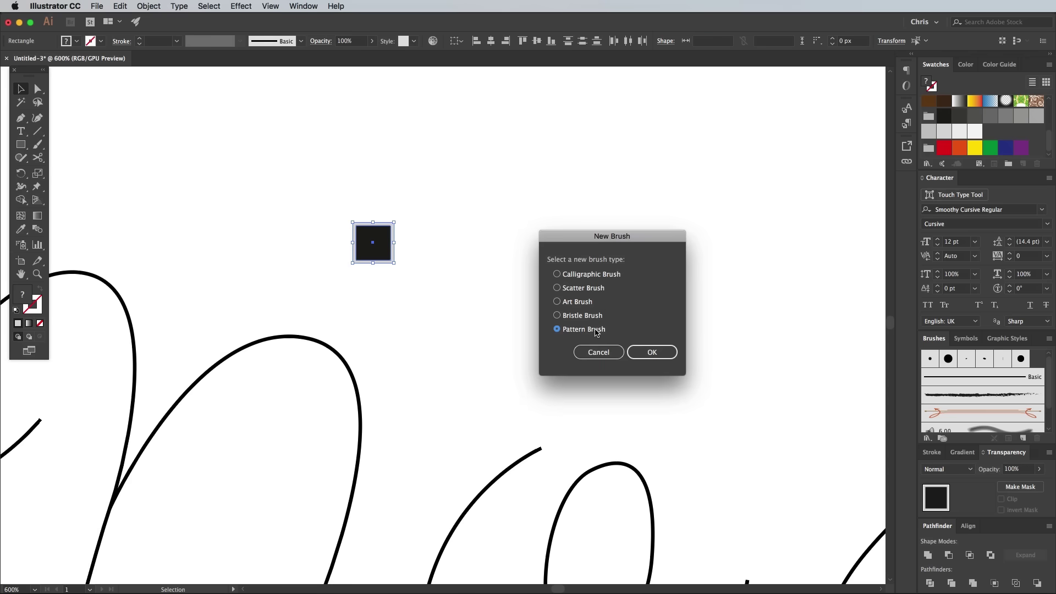
click(646, 353)
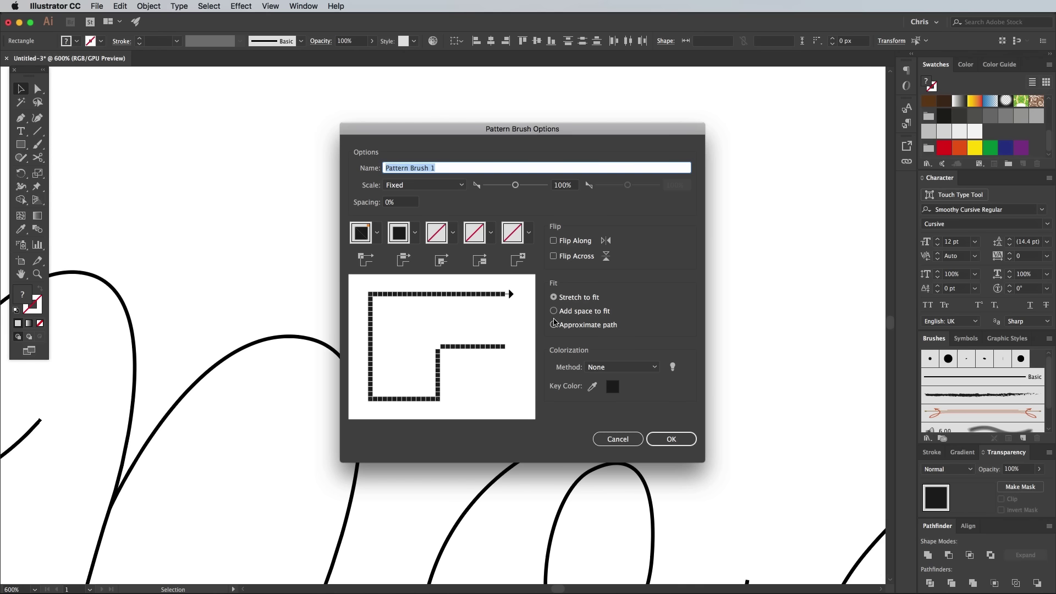
Step: Assign the Auto-Sliced tile to the brush's inner corner, choose the colorization method and accept the pattern brush options
click(377, 232)
click(312, 345)
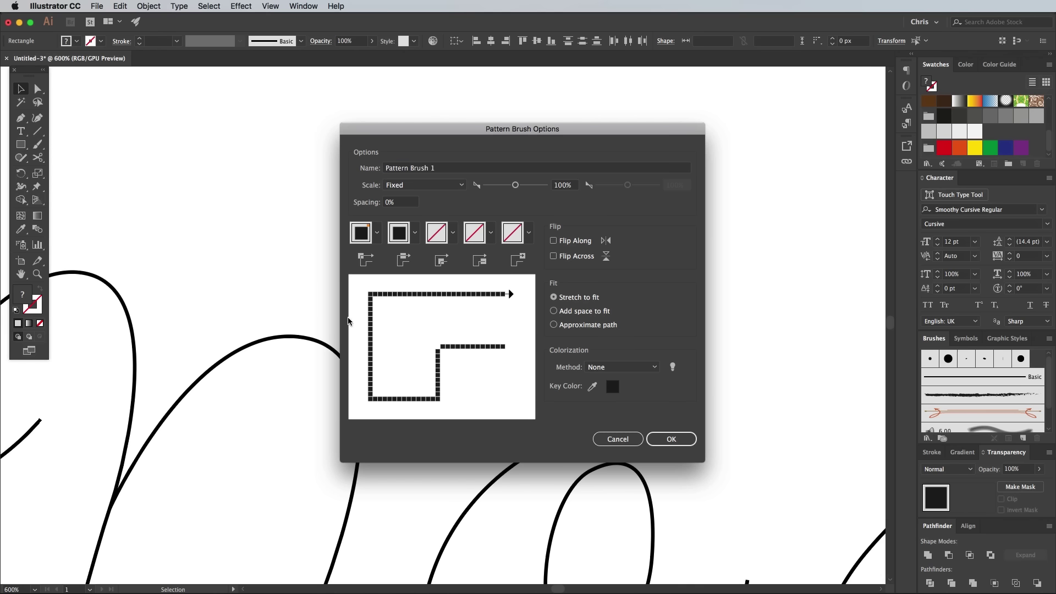
click(453, 233)
scroll(438, 306, down, 3)
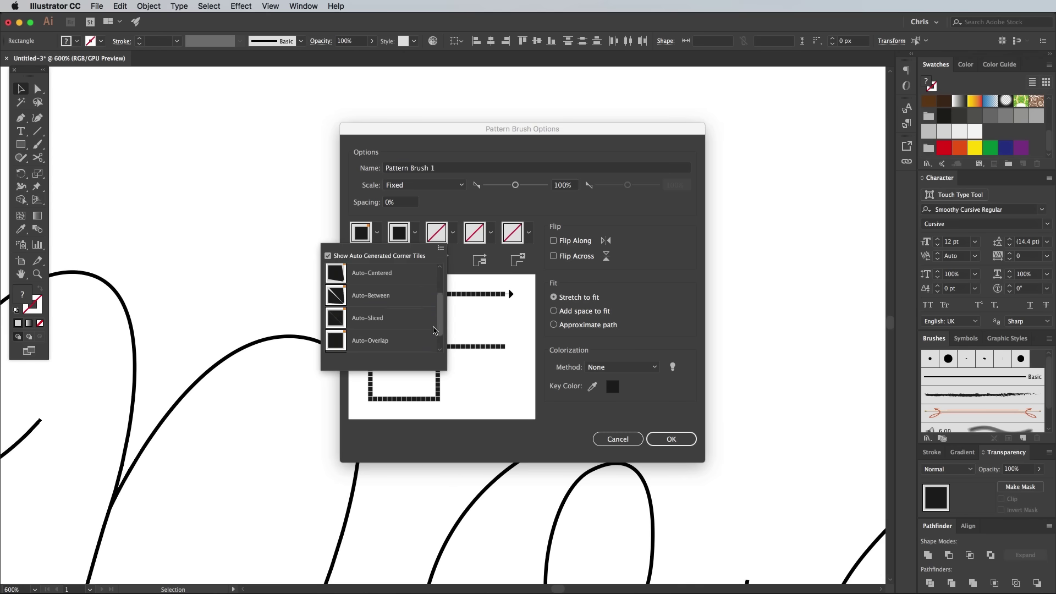
click(381, 324)
click(622, 369)
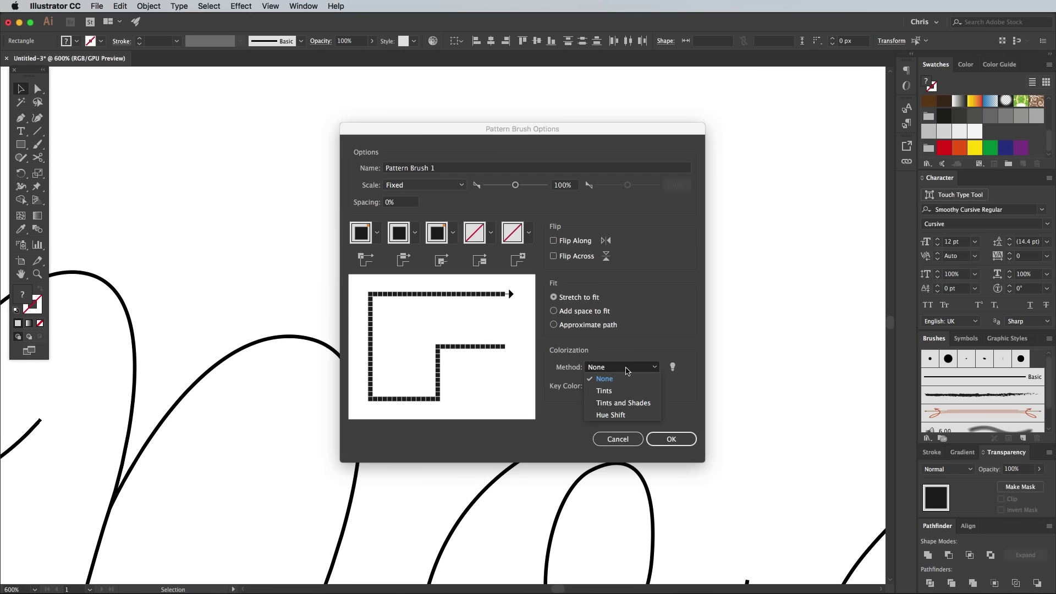
click(614, 385)
click(672, 439)
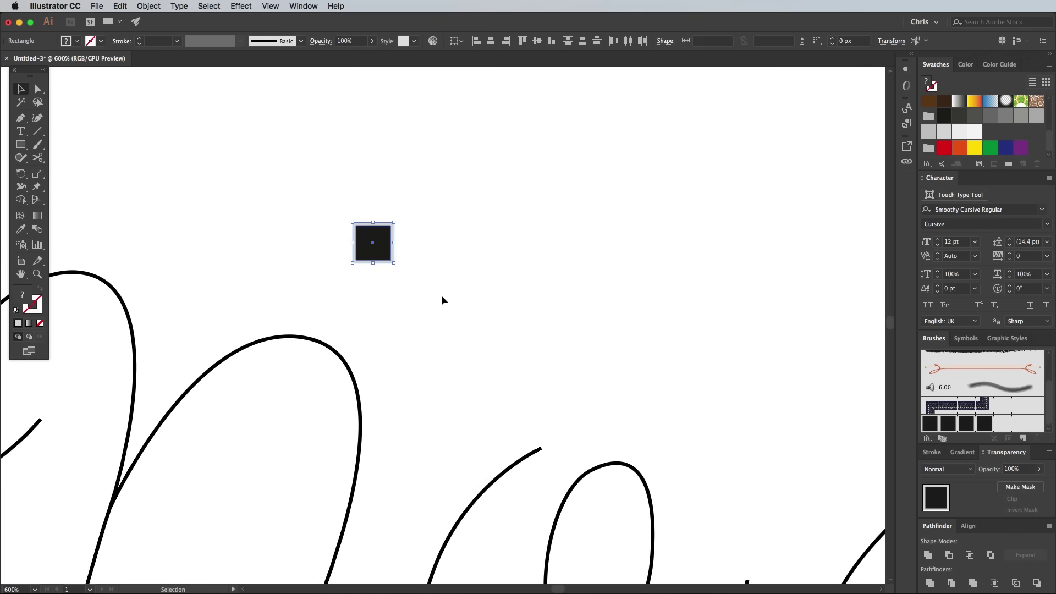
Step: Delete the source squares and apply the new pattern brush to all the traced lettering paths
key(Delete)
key(super+minus)
key(super+minus)
key(super+minus)
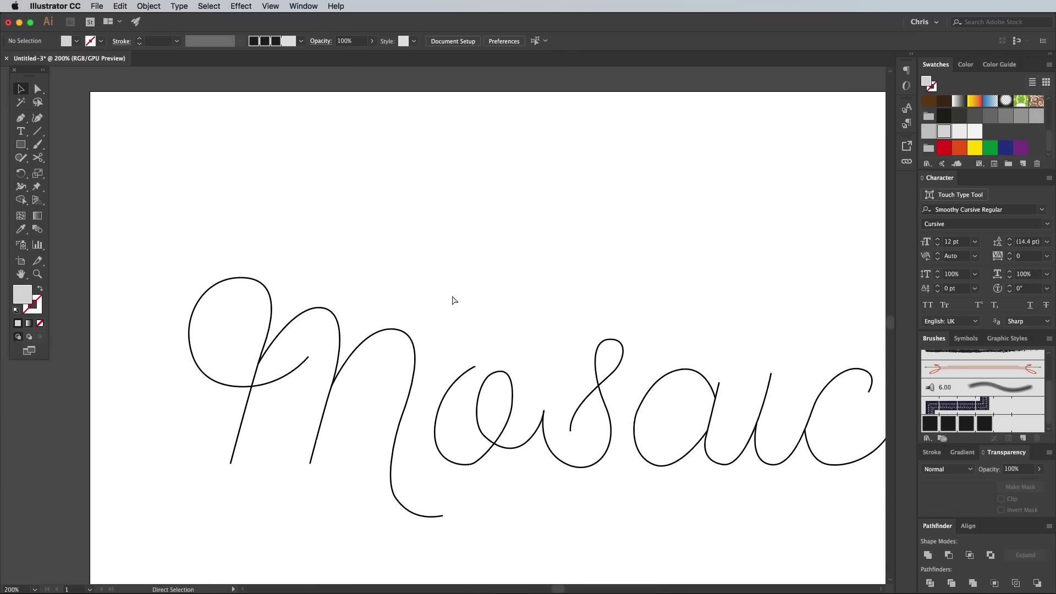
scroll(546, 309, down, 5)
scroll(546, 309, right, 5)
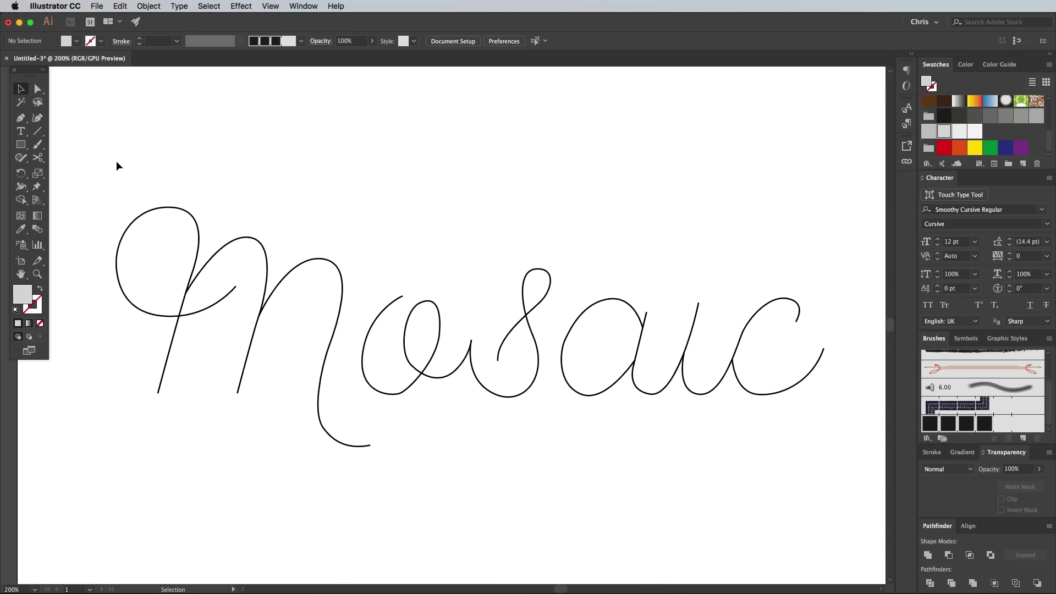
drag(113, 165, 776, 487)
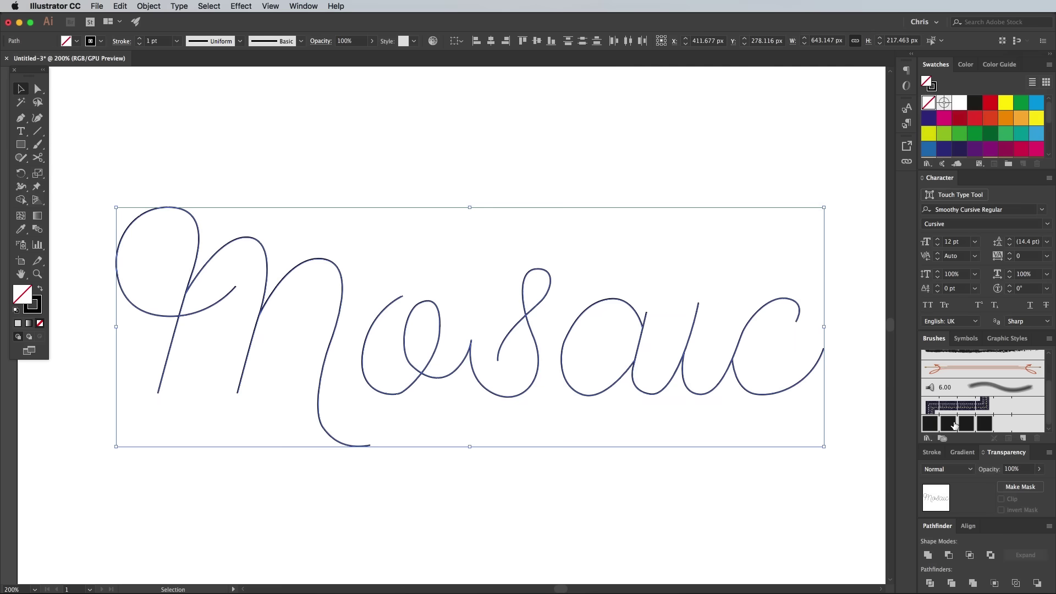
click(955, 426)
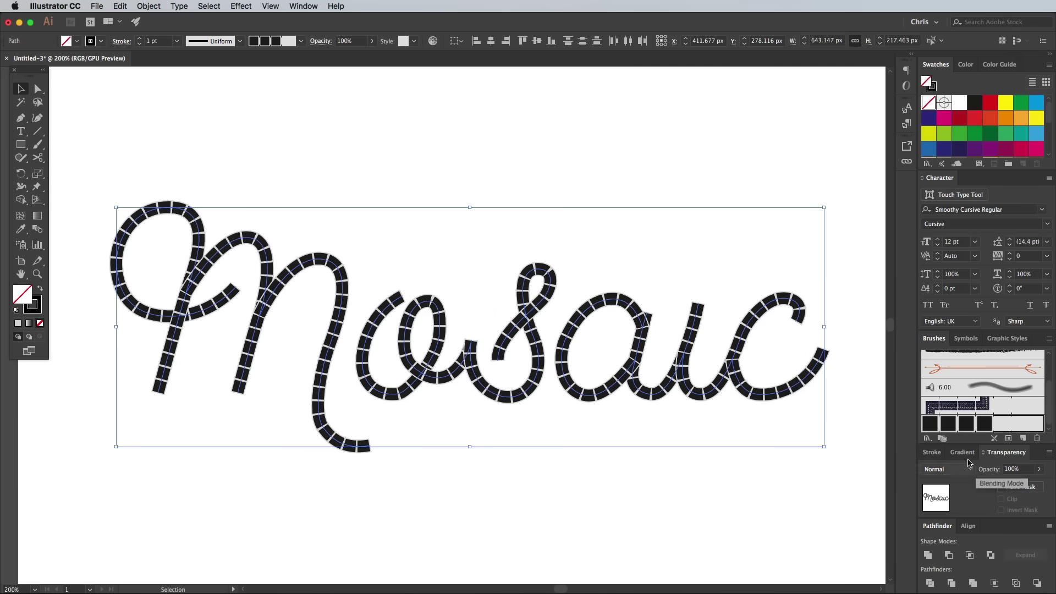
Step: Set the lettering's stroke weight to 0.5 pt and deselect the paths
click(932, 454)
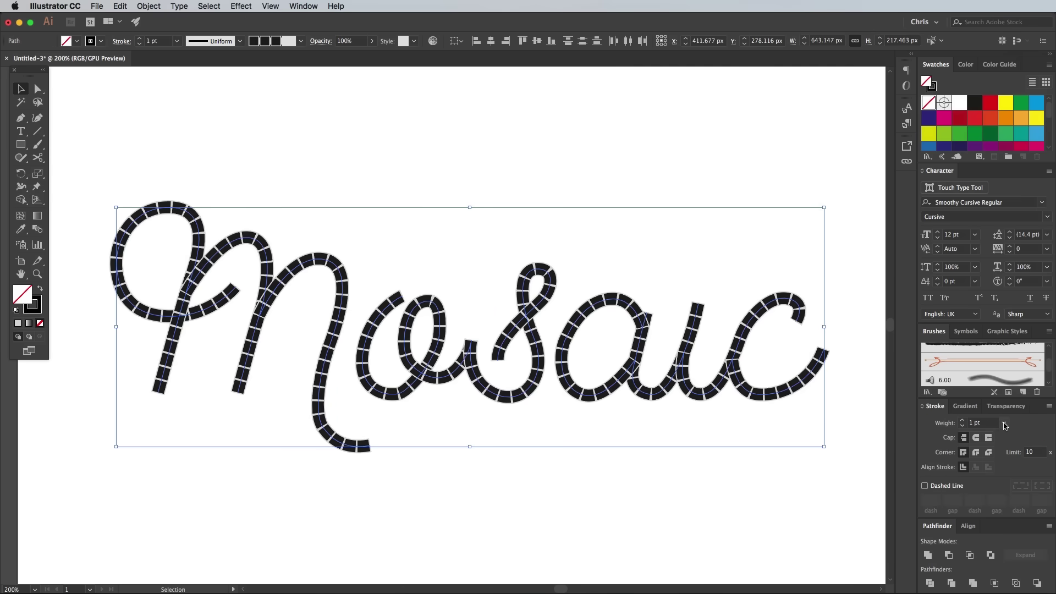
click(1004, 426)
click(1018, 451)
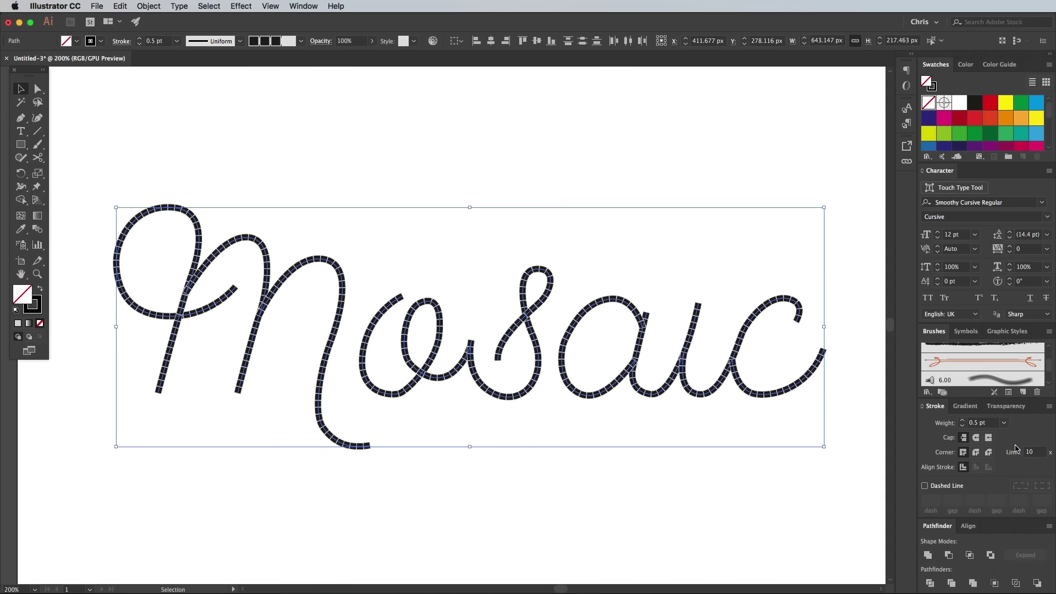
click(390, 179)
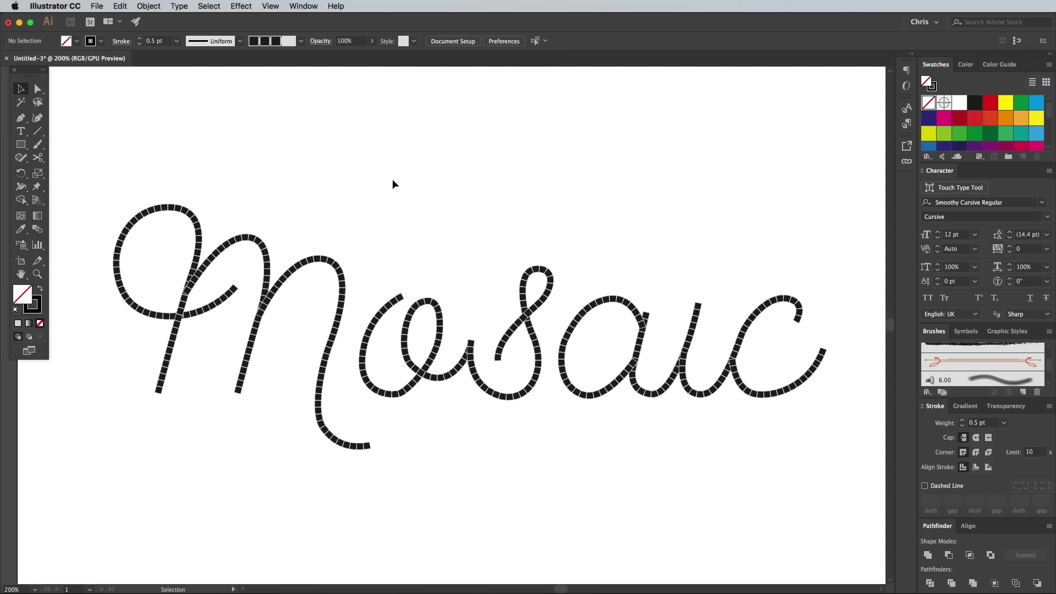
Step: Send the M's second stroke behind the neighbouring lettering strokes it overlaps
key(super+equal)
key(super+equal)
key(super+equal)
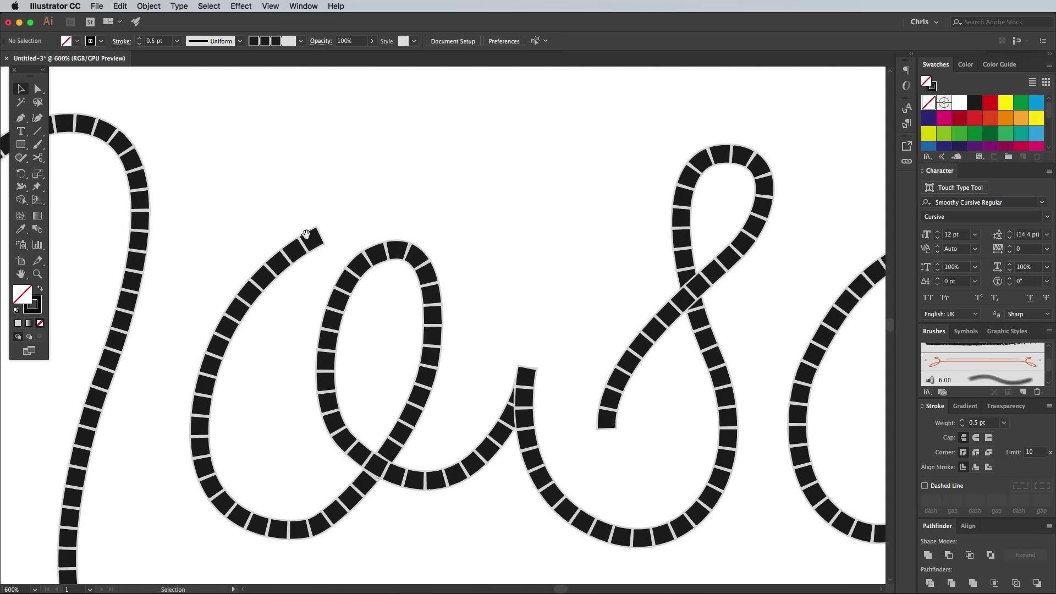
drag(288, 236, 641, 240)
drag(390, 253, 633, 336)
click(459, 212)
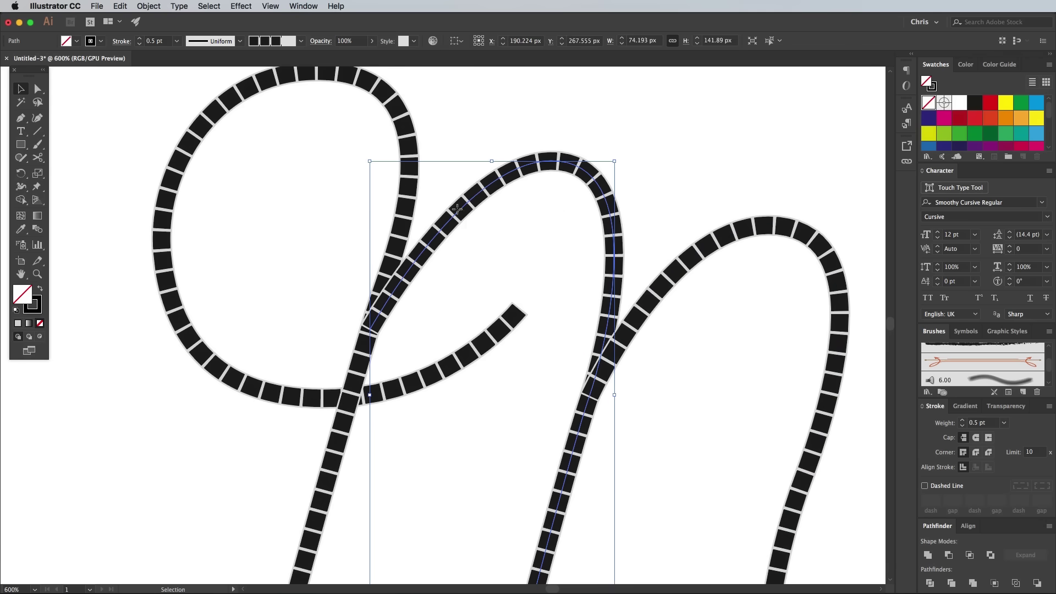
right_click(460, 213)
mouse_move(484, 379)
click(596, 411)
Step: Go through the overlapping strokes from the M's last arch to the final c and correct their stacking order
click(651, 295)
drag(736, 442, 307, 222)
drag(802, 319, 461, 391)
scroll(462, 394, right, 10)
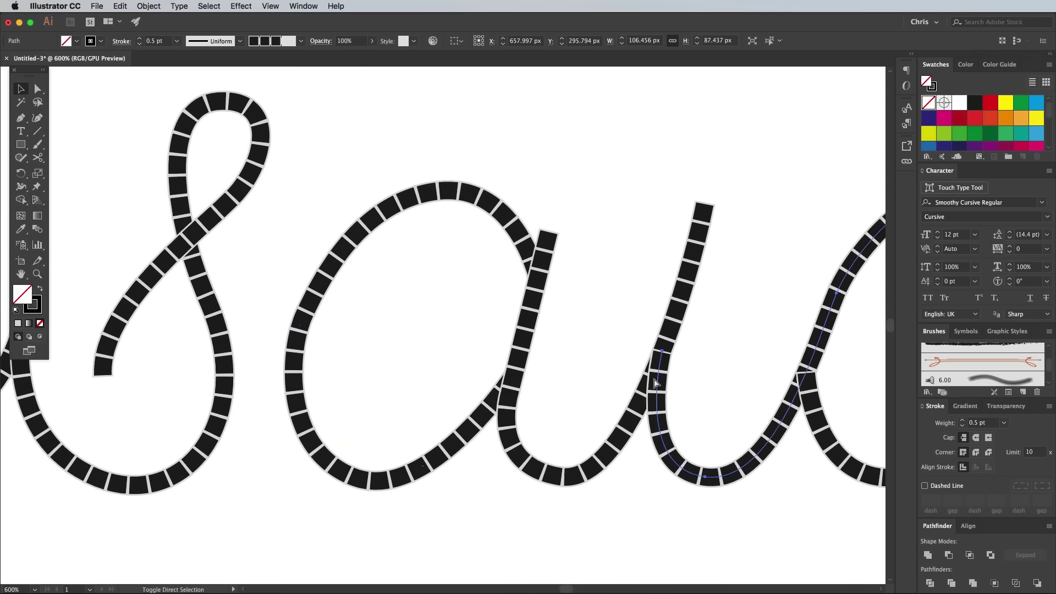
scroll(447, 384, right, 10)
click(447, 383)
key(super+minus)
key(super+minus)
key(super+minus)
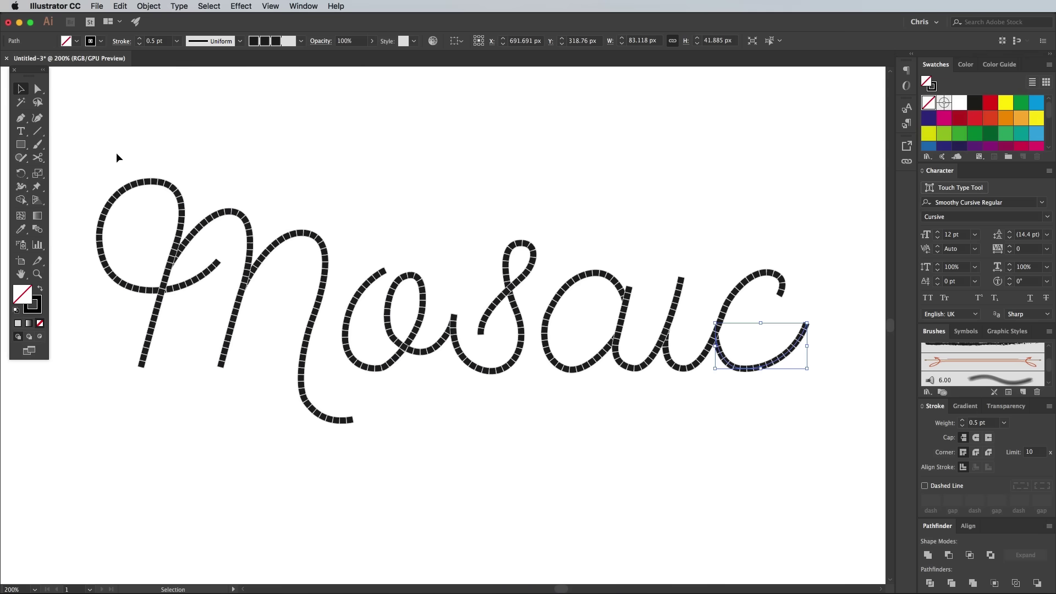
Step: Select all the lettering paths and color their stroke light blue
drag(114, 153, 810, 487)
click(40, 307)
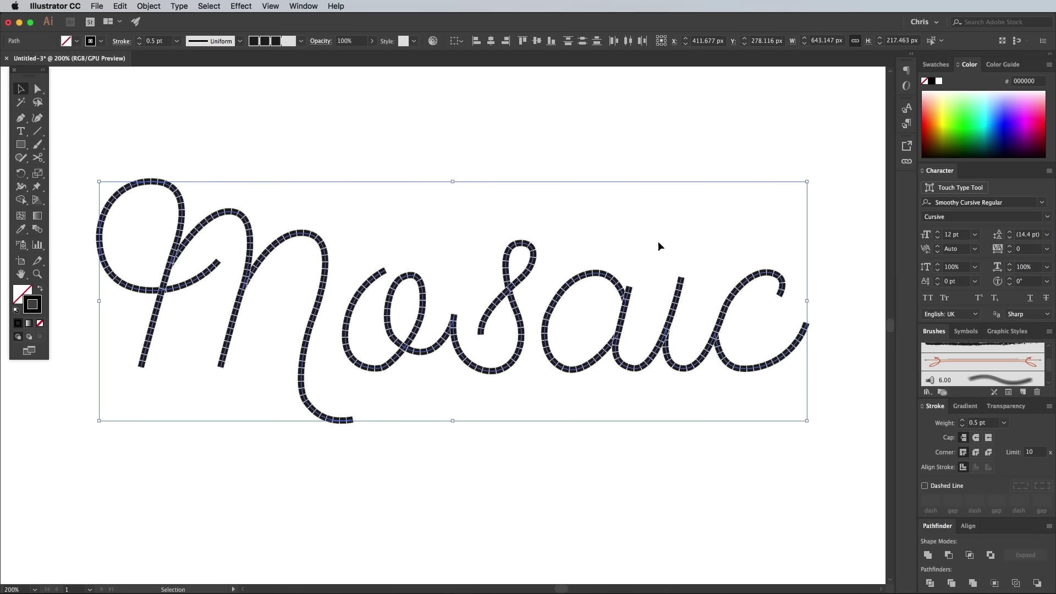
click(935, 65)
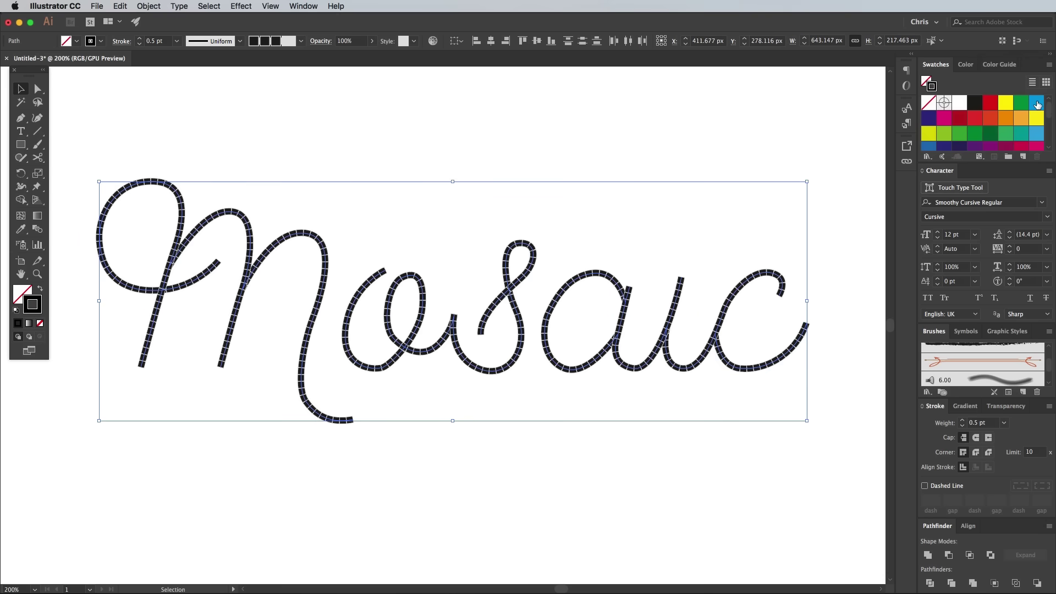
click(1032, 102)
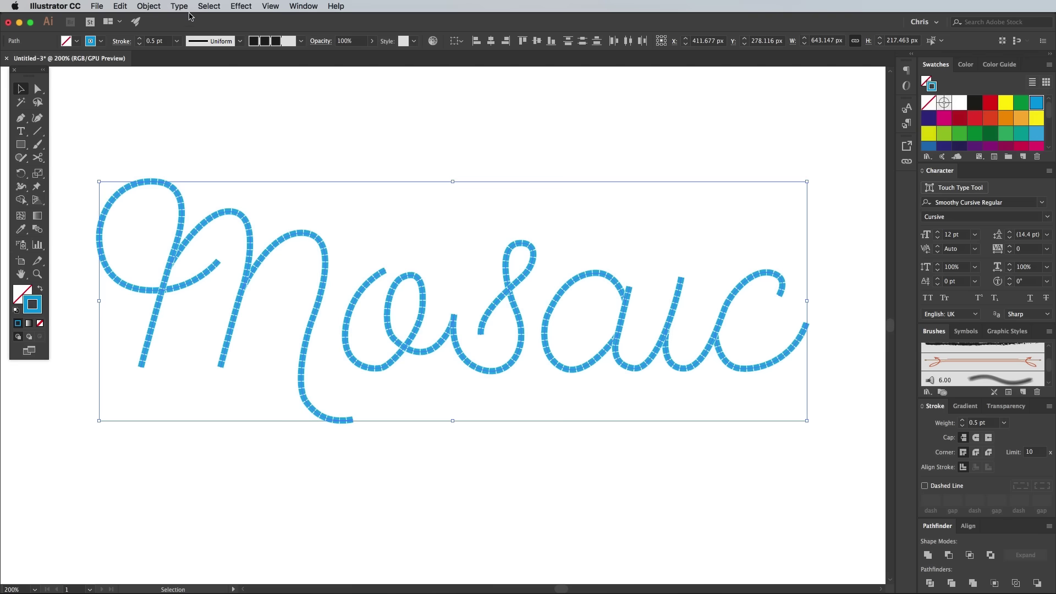
Step: Offset the selected lettering paths by 6 px with Miter joins, previewing the spacing between tile rows
click(150, 8)
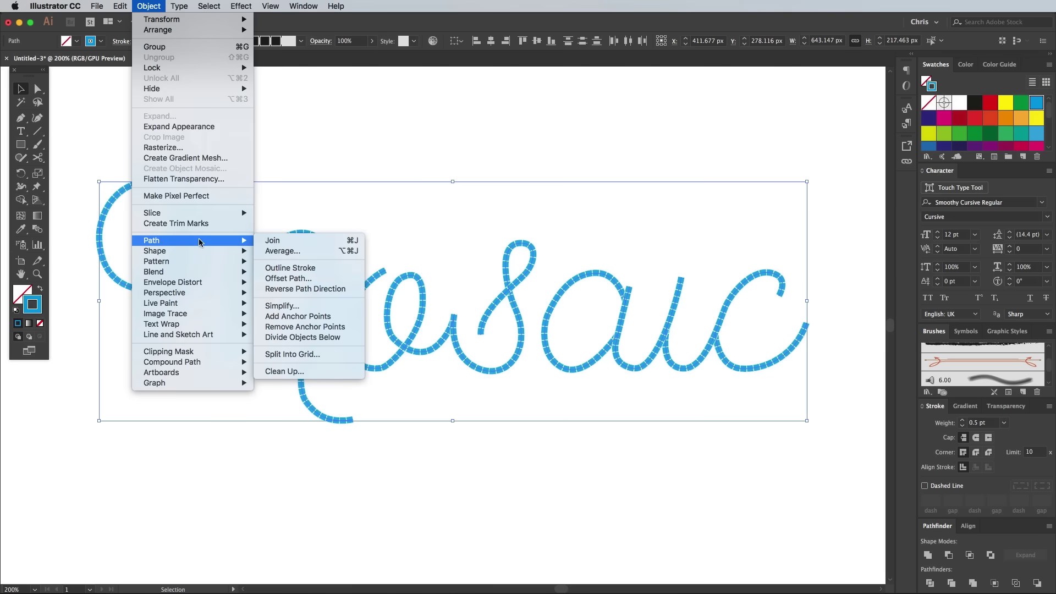
click(280, 277)
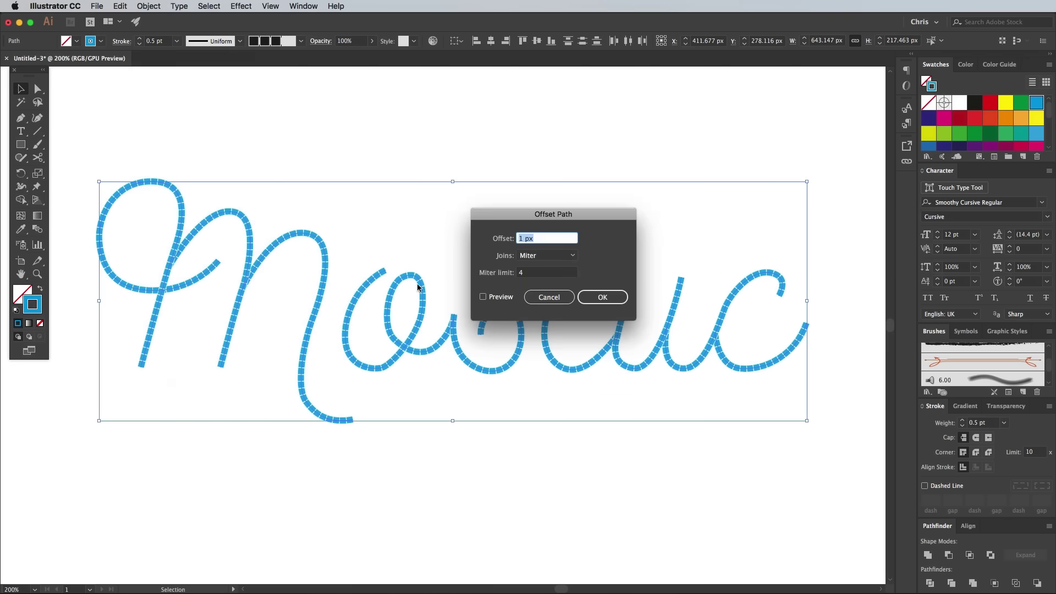
click(482, 297)
click(538, 238)
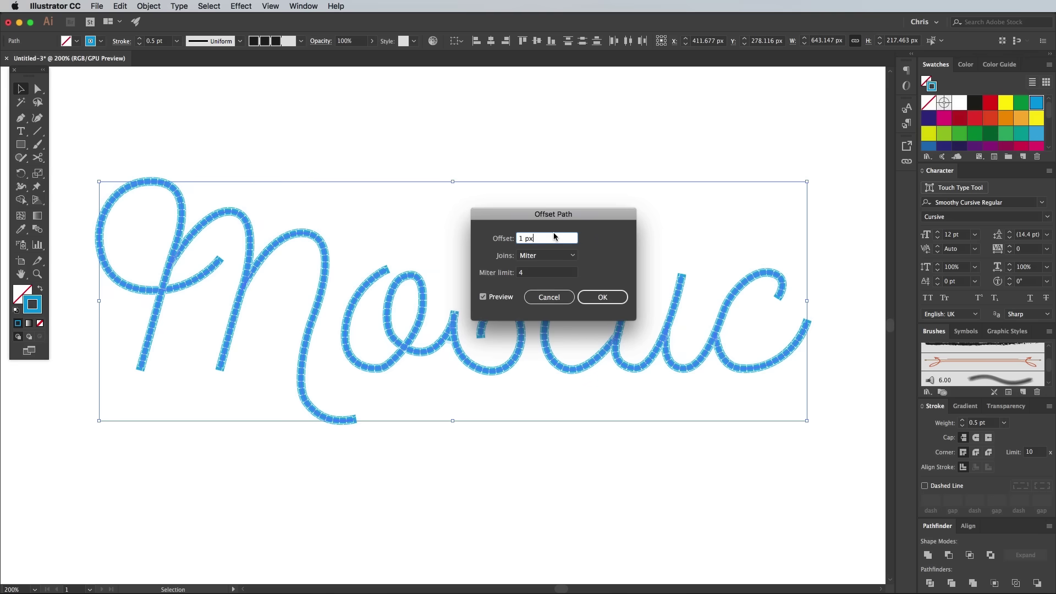
key(Up)
key(Up)
key(Up)
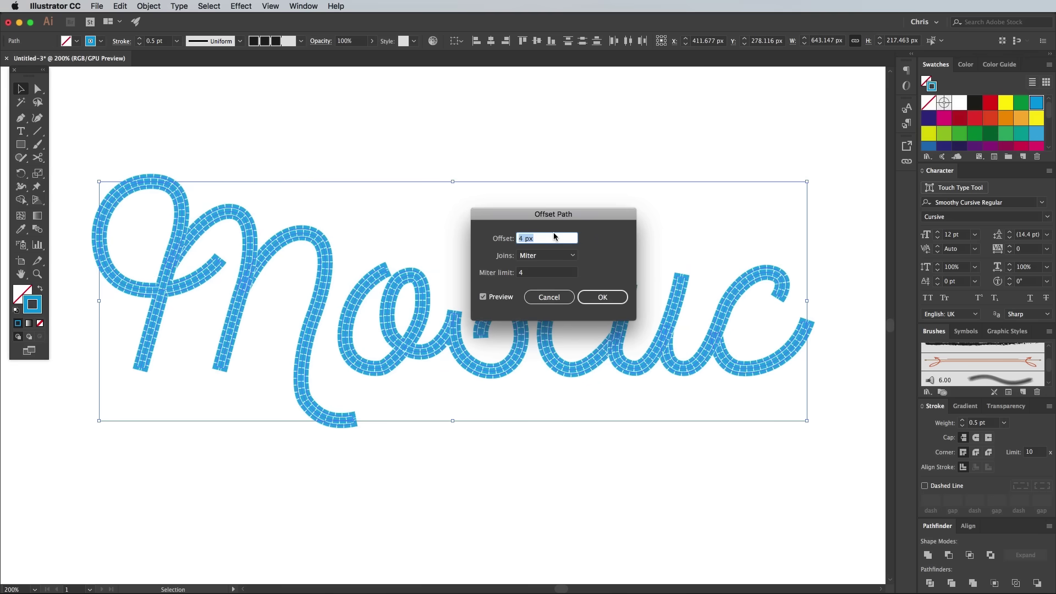
key(Up)
key(Up)
key(Up)
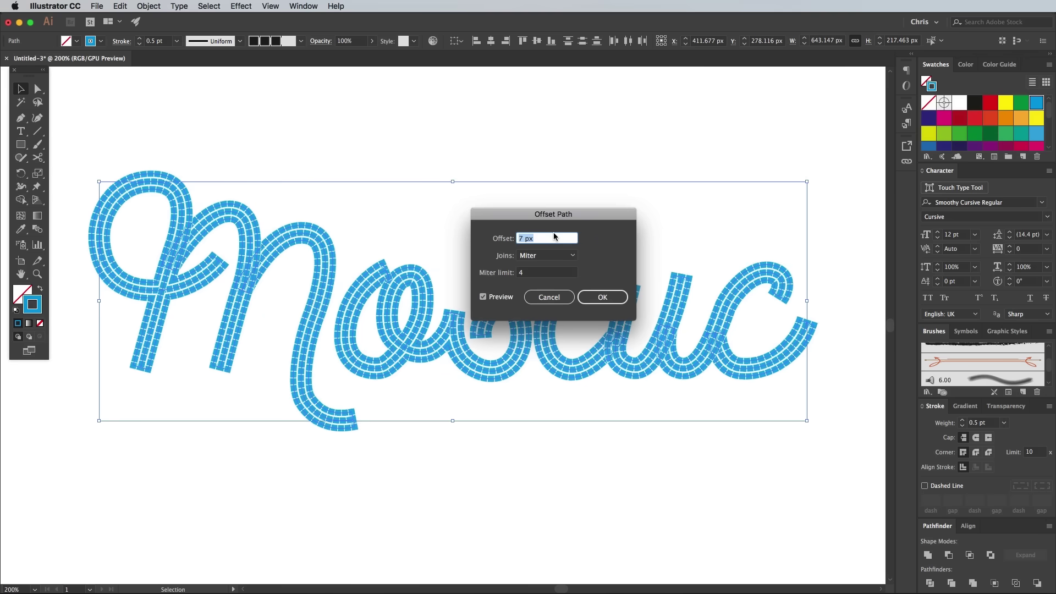
key(Down)
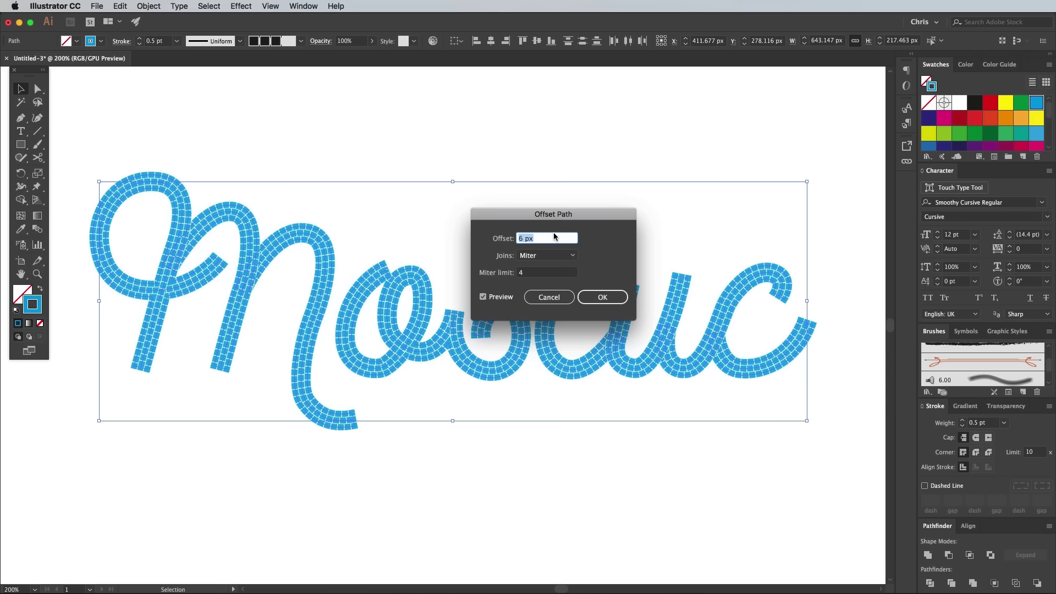
click(601, 298)
Step: Offset the outlines by 6 px again and color the new outer tile row's stroke dark grey
click(148, 6)
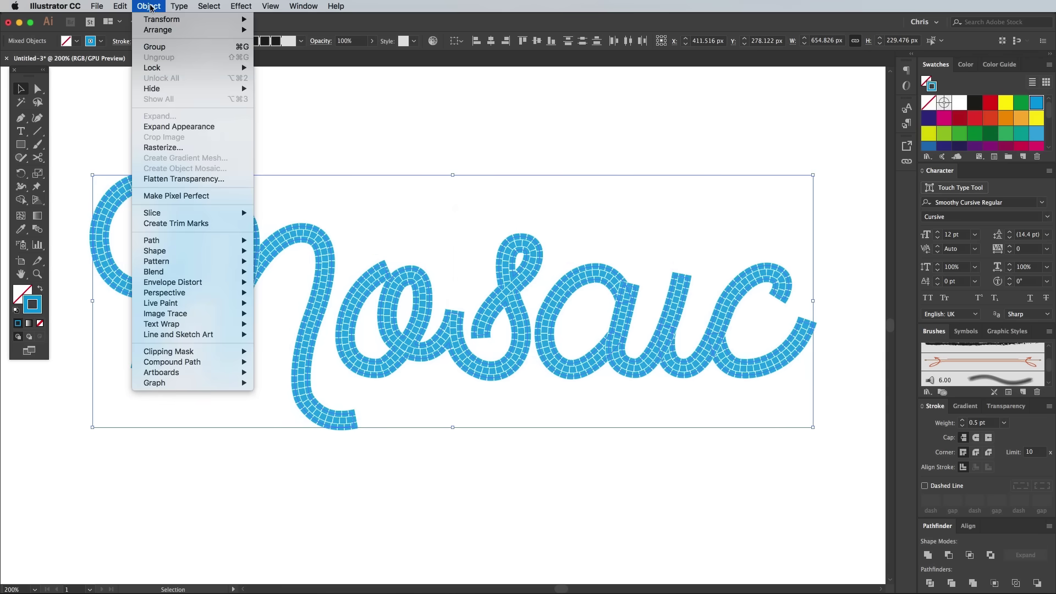
mouse_move(172, 240)
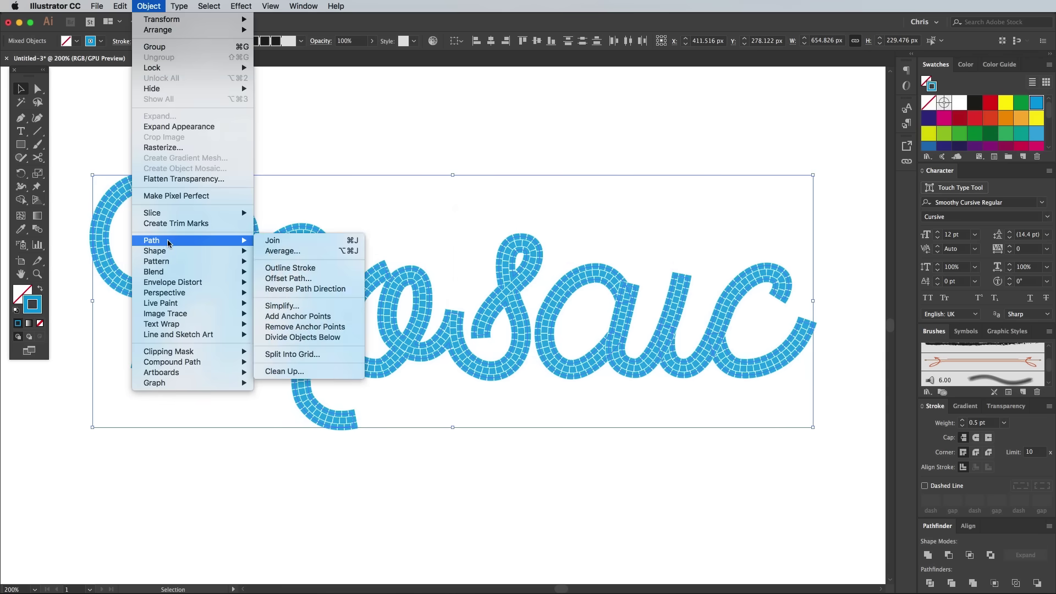
click(278, 279)
click(580, 298)
drag(1049, 107, 1048, 134)
click(944, 114)
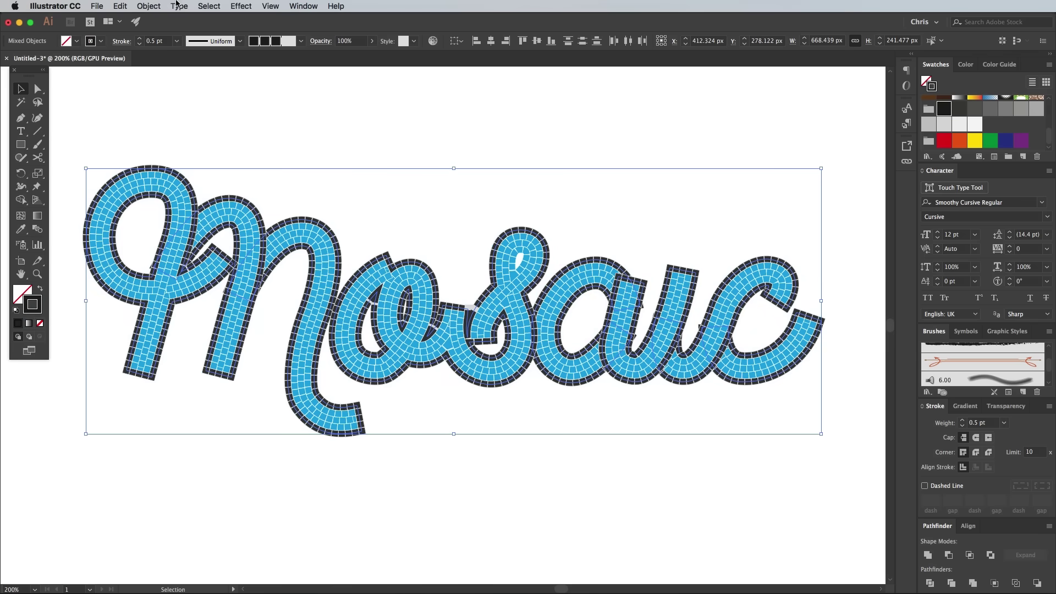
Step: Add three more dark tile rows around the lettering by offsetting the outermost paths 6 px each time
click(149, 6)
mouse_move(208, 248)
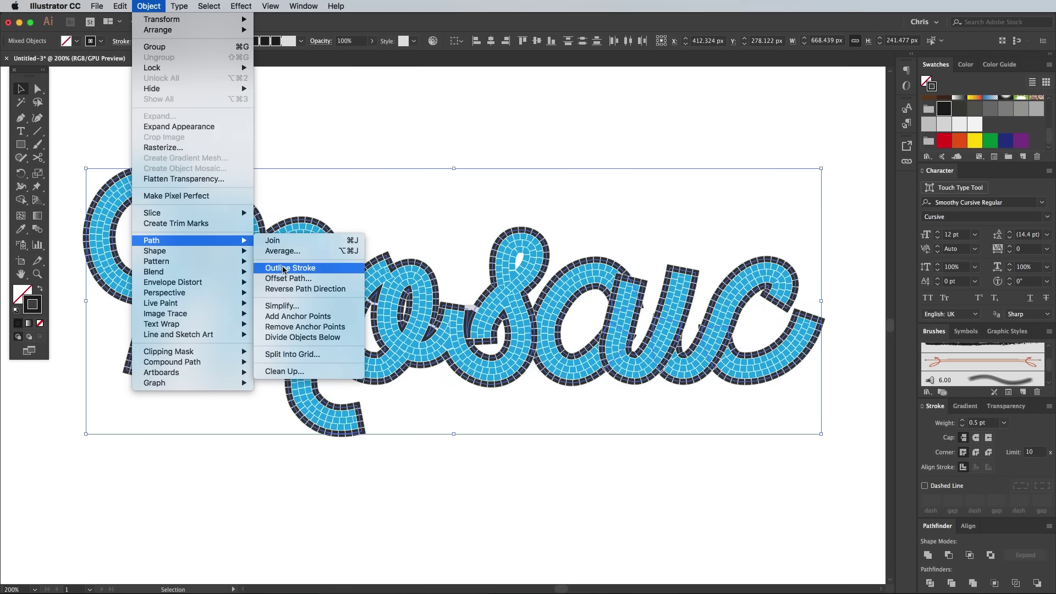
click(297, 278)
click(603, 297)
click(157, 7)
mouse_move(201, 240)
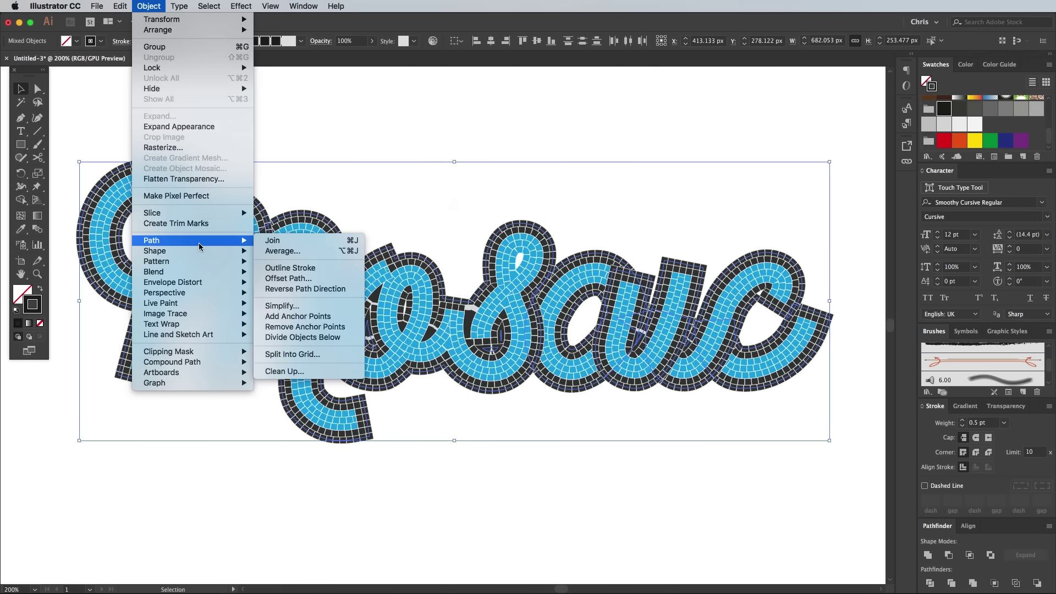
click(288, 274)
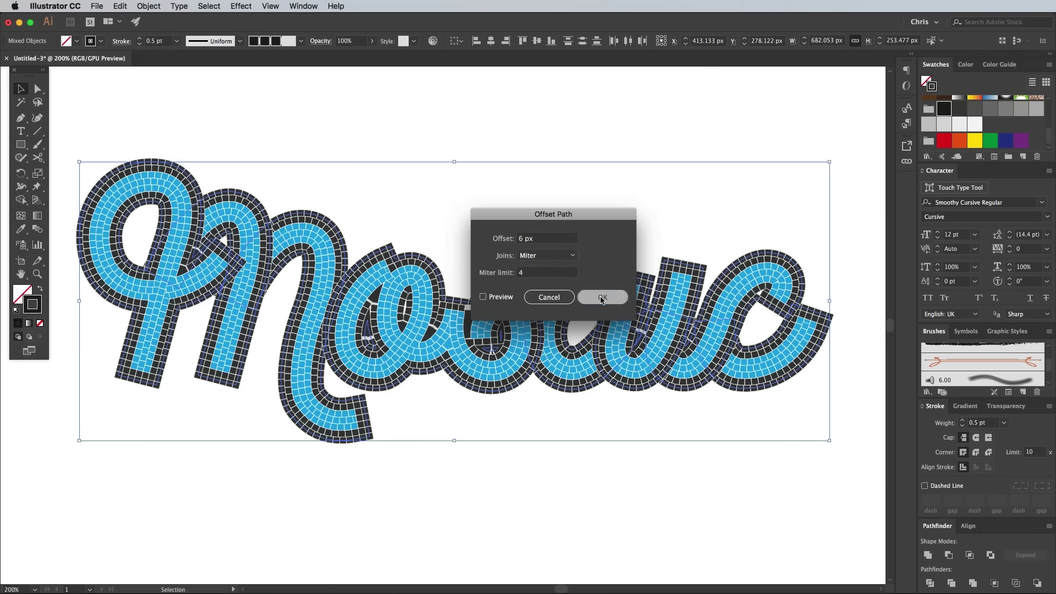
key(Return)
click(147, 6)
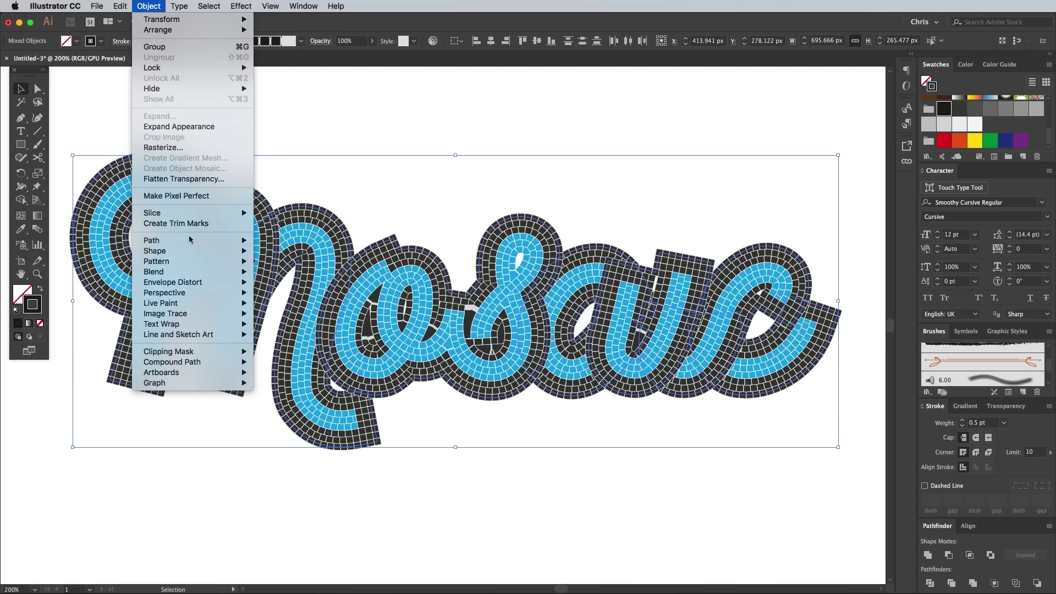
mouse_move(190, 241)
click(278, 279)
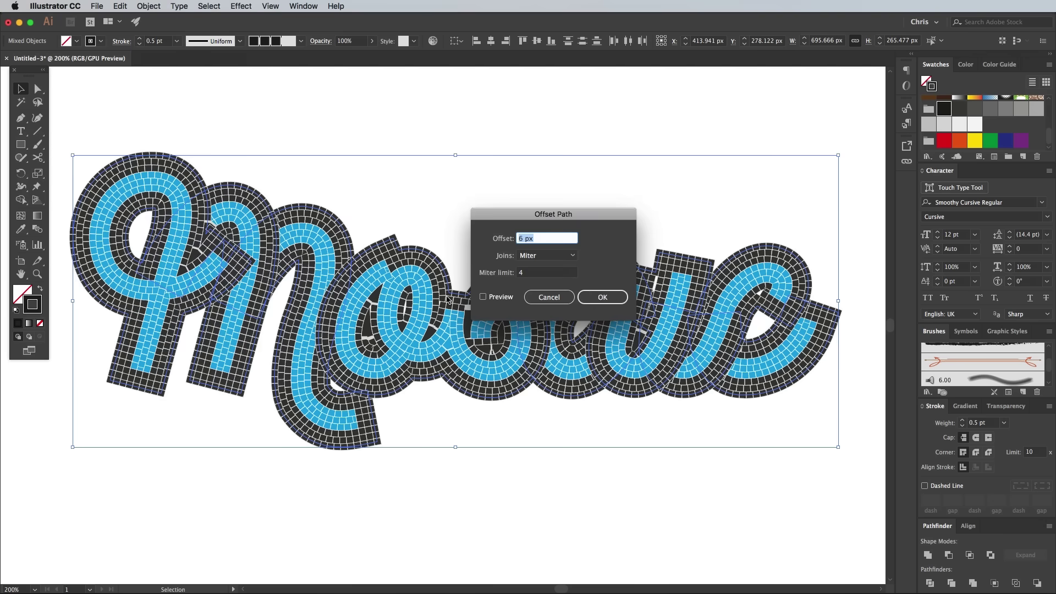
click(587, 299)
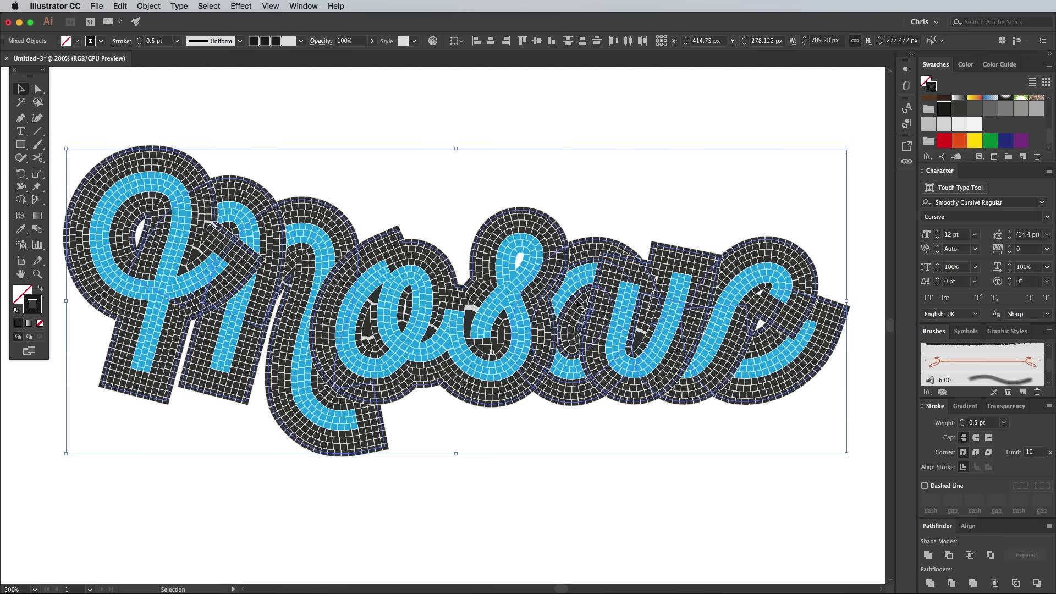
Step: Select all the blue letter strokes, bring them to the front of the dark tile rows and deselect
click(175, 231)
shift+click(251, 229)
shift+click(303, 230)
shift+click(371, 275)
shift+click(575, 288)
shift+click(615, 311)
shift+click(712, 329)
shift+click(743, 361)
right_click(518, 317)
mouse_move(551, 424)
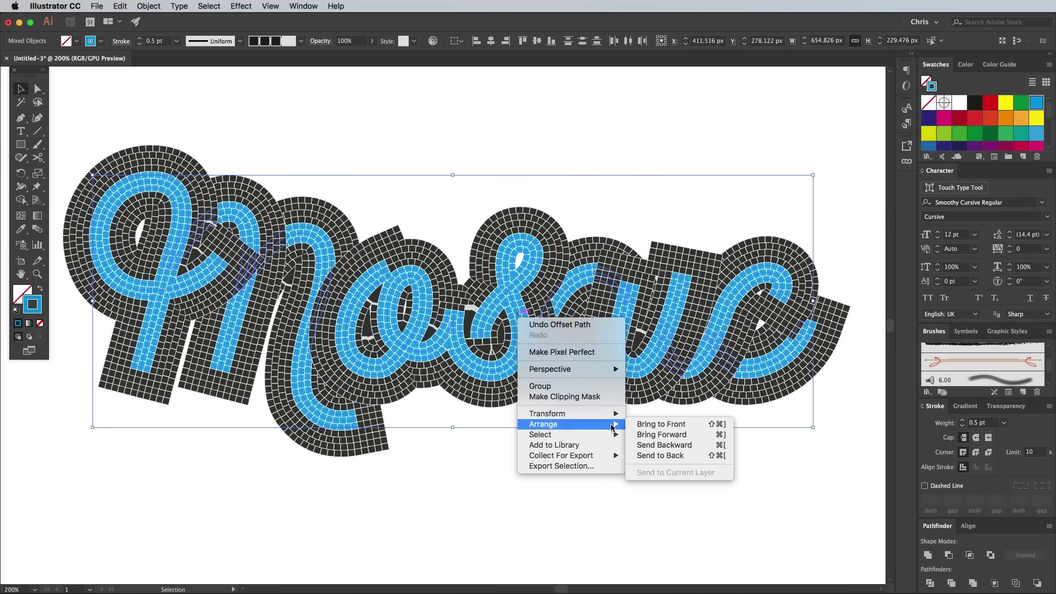
click(651, 427)
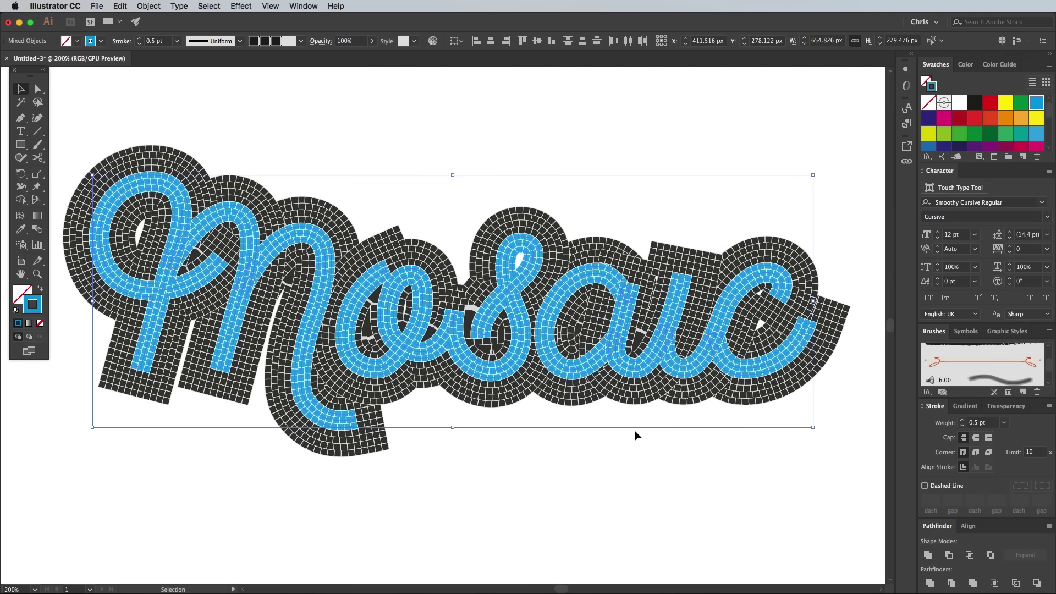
click(606, 474)
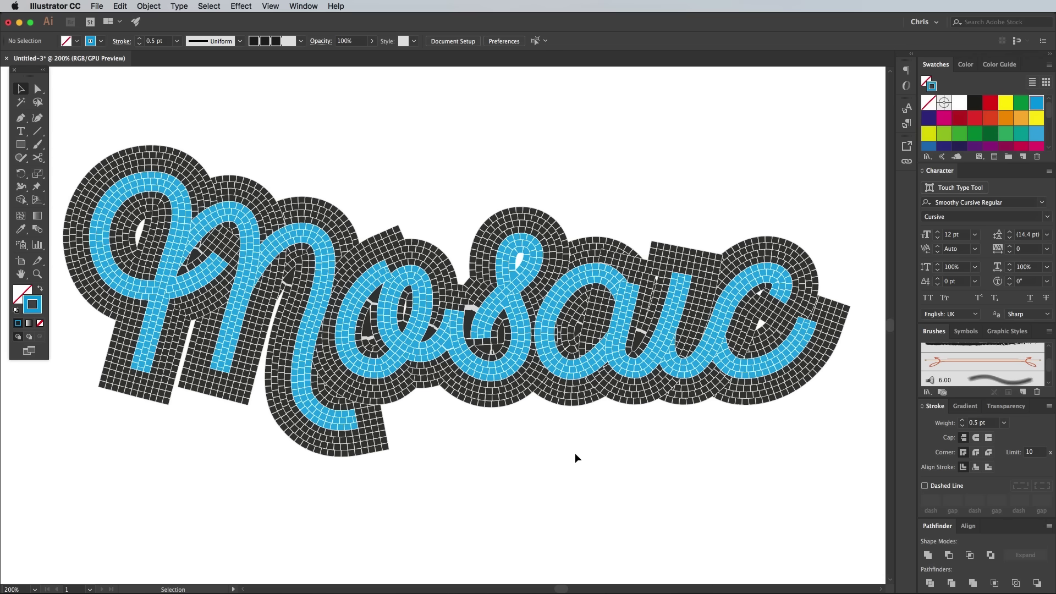
Step: Examine the dark tile rows inside and between the letters for distorted tiles and gaps, ending at the M
key(super+plus)
key(super+plus)
key(super+plus)
key(super+plus)
drag(290, 263, 701, 384)
drag(333, 289, 609, 352)
drag(740, 447, 306, 262)
drag(394, 331, 809, 500)
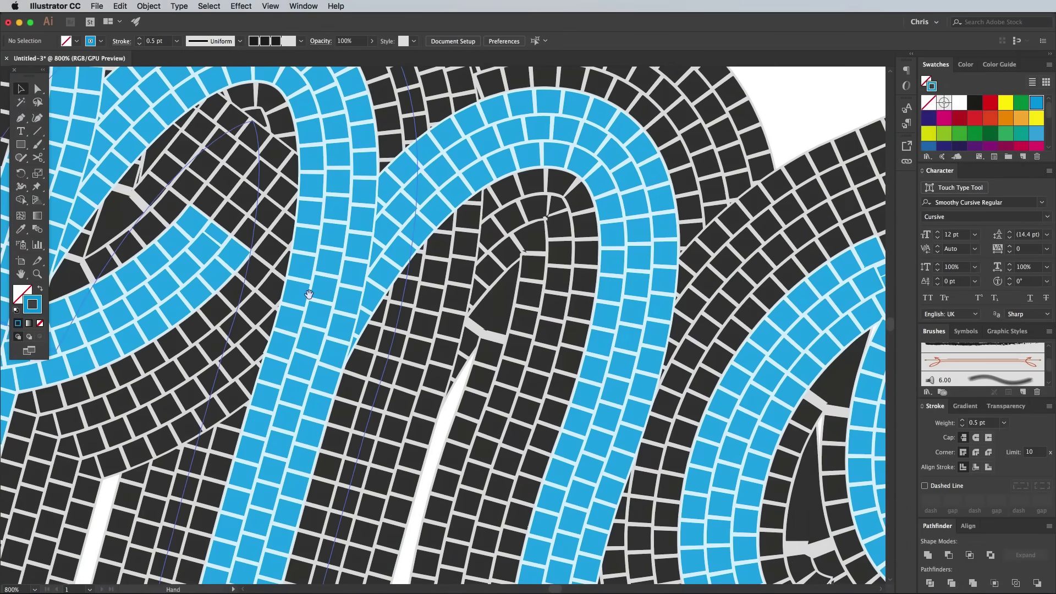
drag(285, 286, 639, 373)
drag(480, 296, 461, 283)
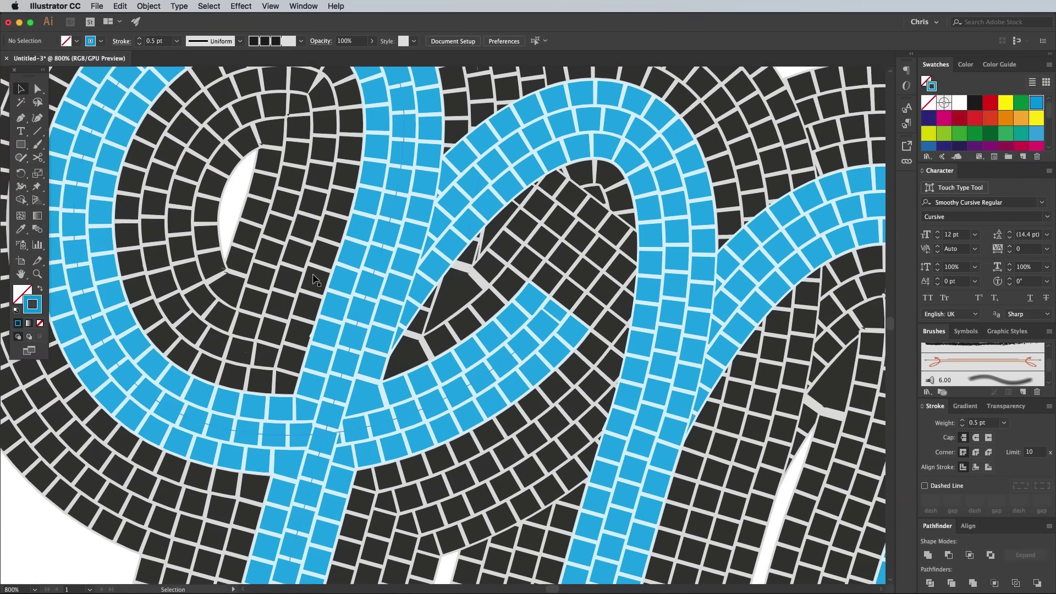
Step: Cut the dark tile path at and just above its sharp corner inside the M's first arch with the Scissors tool
click(38, 159)
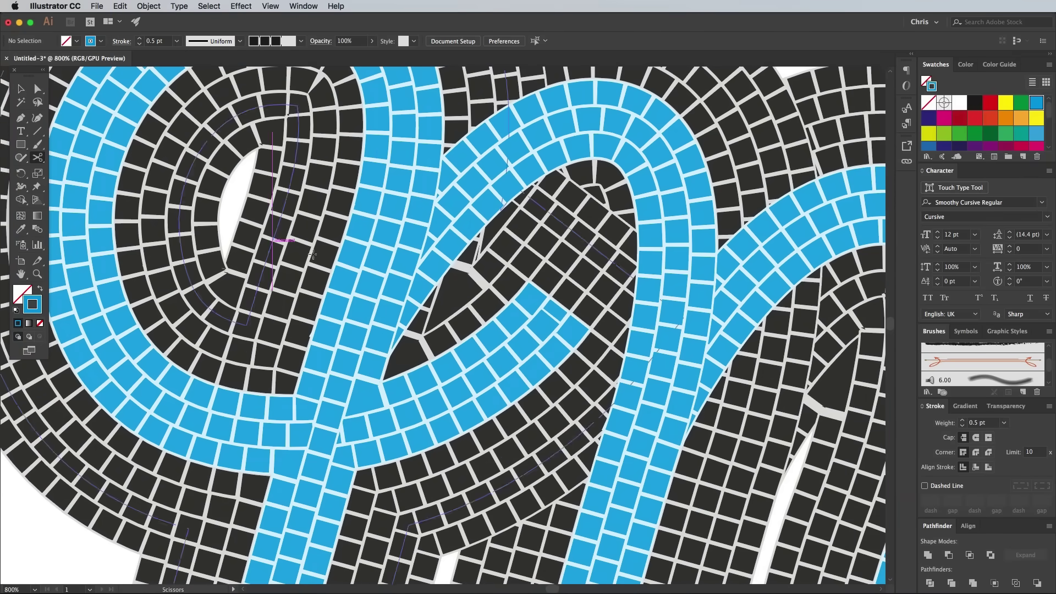
click(446, 303)
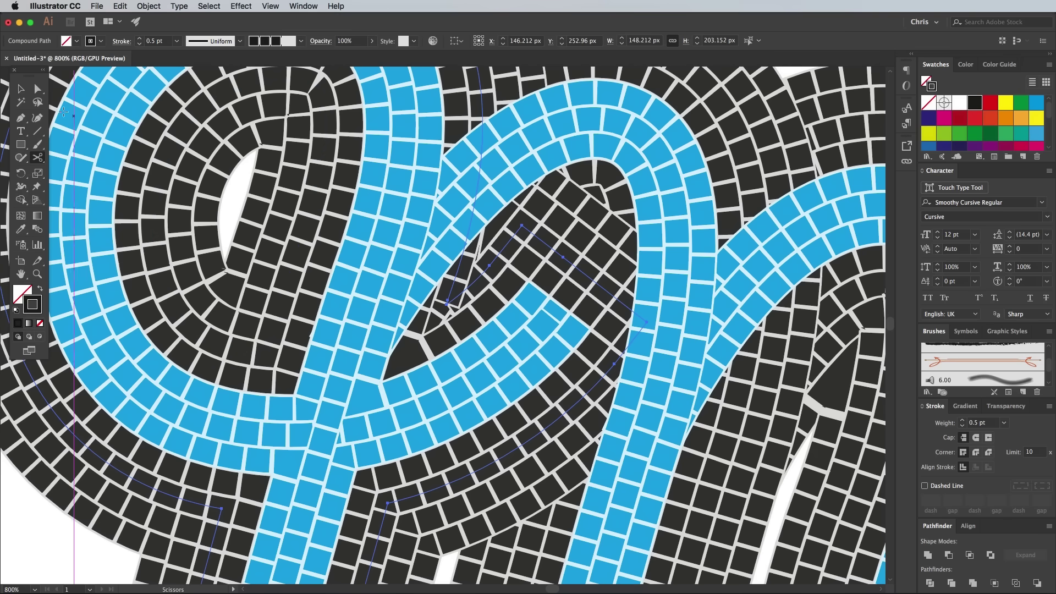
key(p)
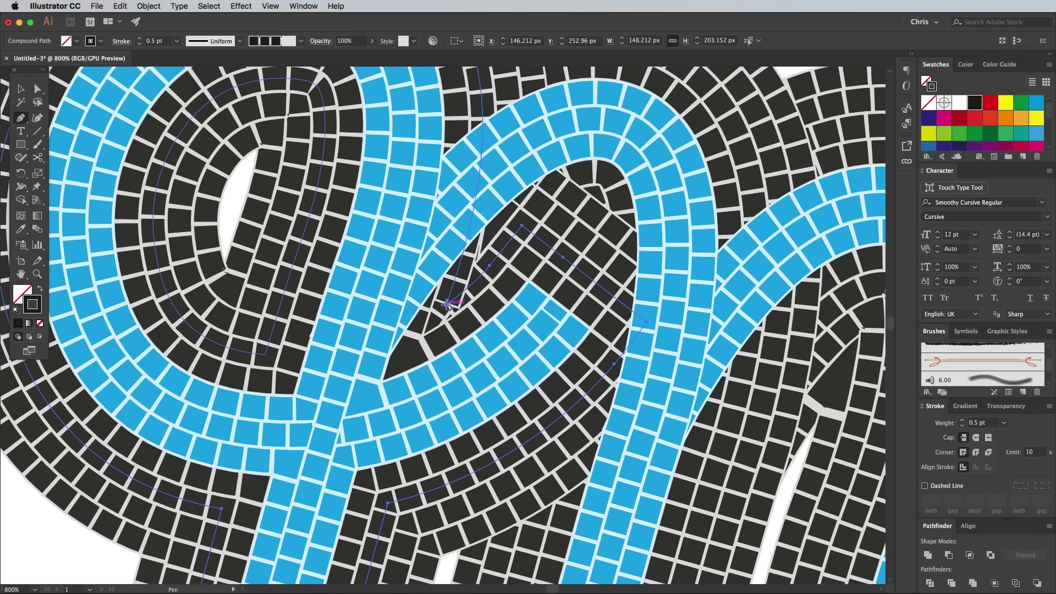
drag(447, 303, 448, 305)
key(c)
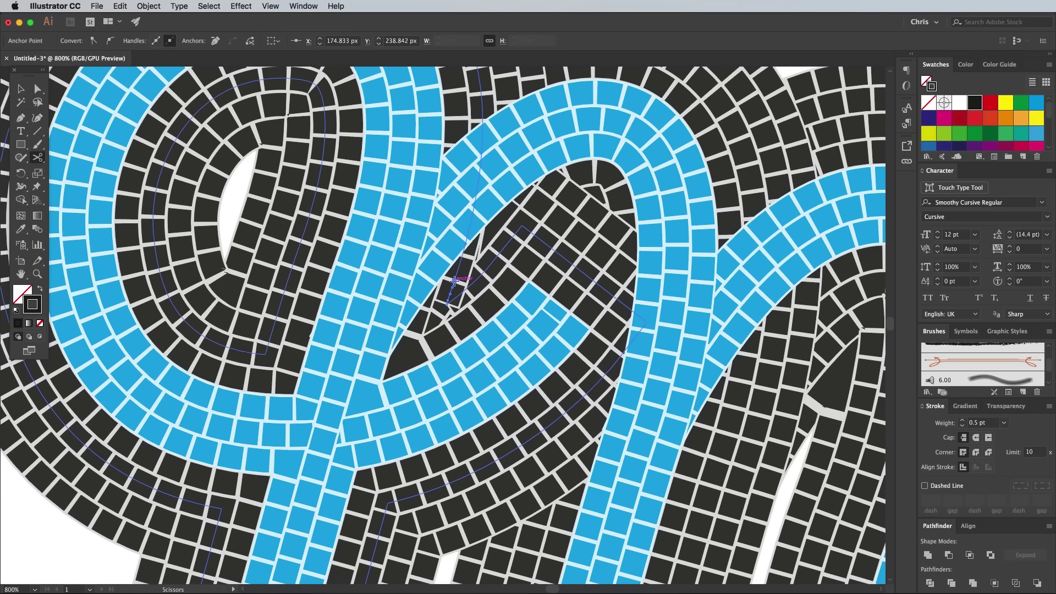
click(457, 279)
key(Delete)
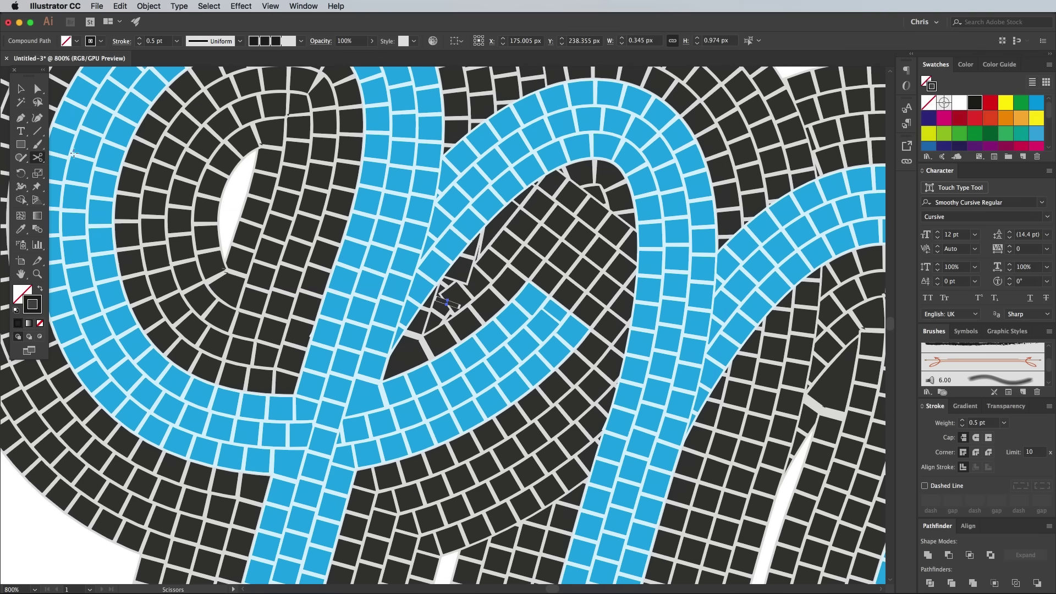
Step: Delete the short cut-off segment and extend the path's open end down to the blue stroke with the Pen tool
click(21, 119)
key(Delete)
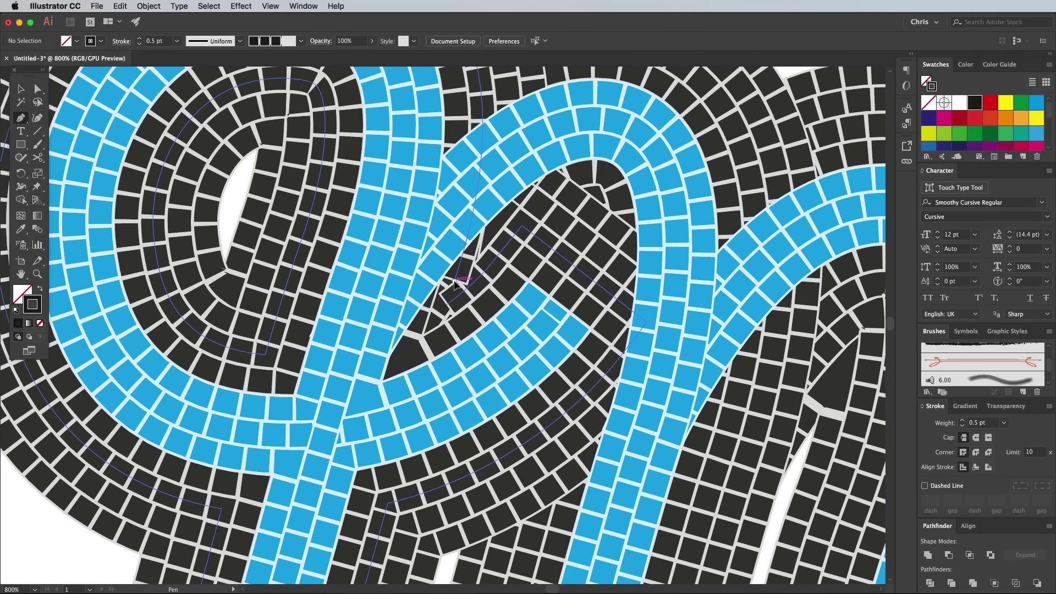
drag(454, 283, 435, 354)
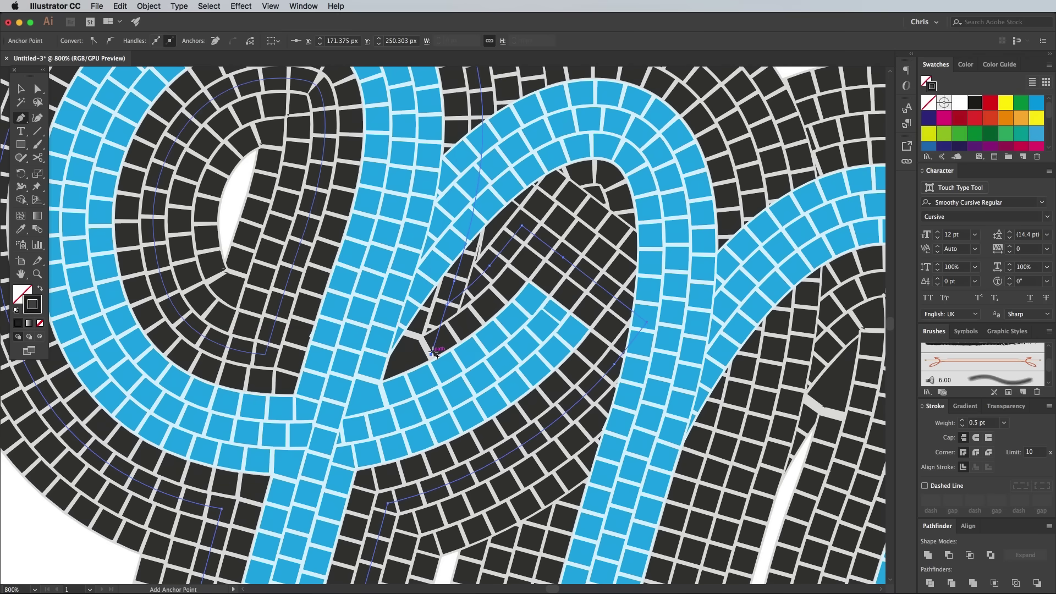
Step: Cut the next dark tile path at its sharp corner inside the M's first arch and extend its open end under the blue stroke
click(38, 158)
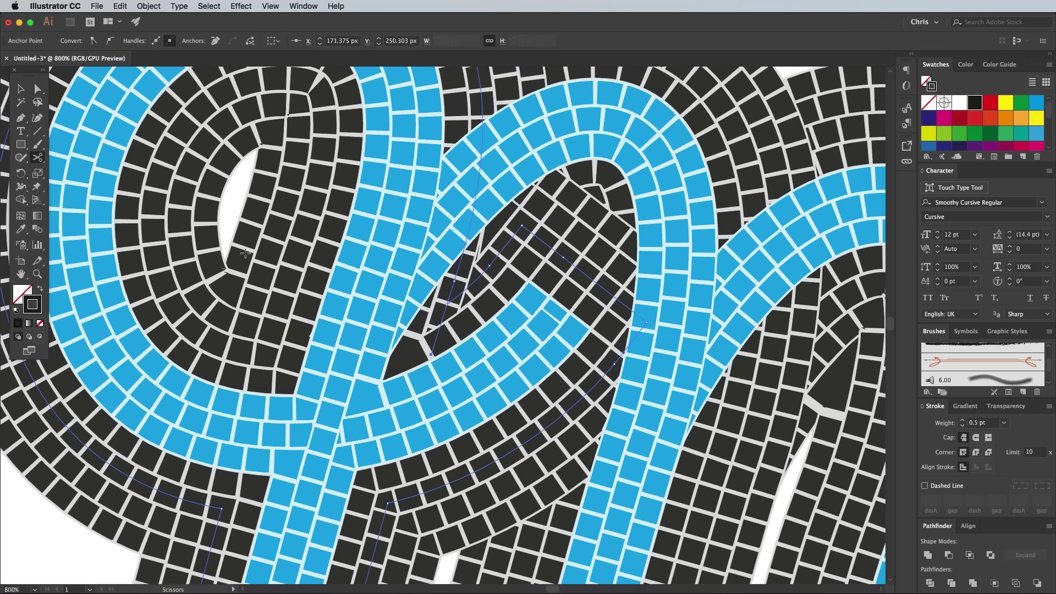
click(406, 345)
key(super+shift+a)
key(p)
click(405, 347)
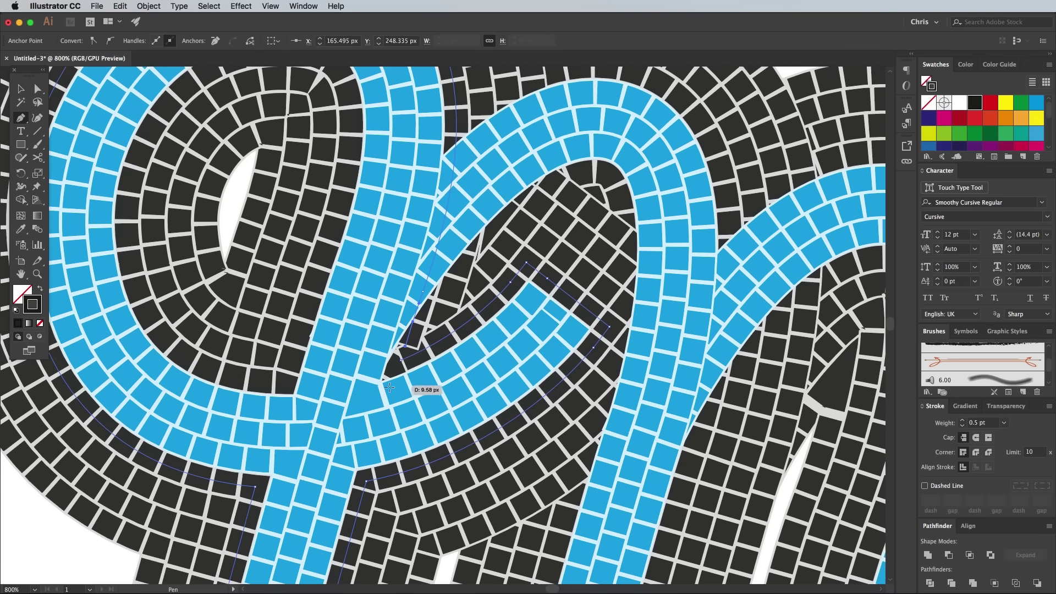
click(389, 399)
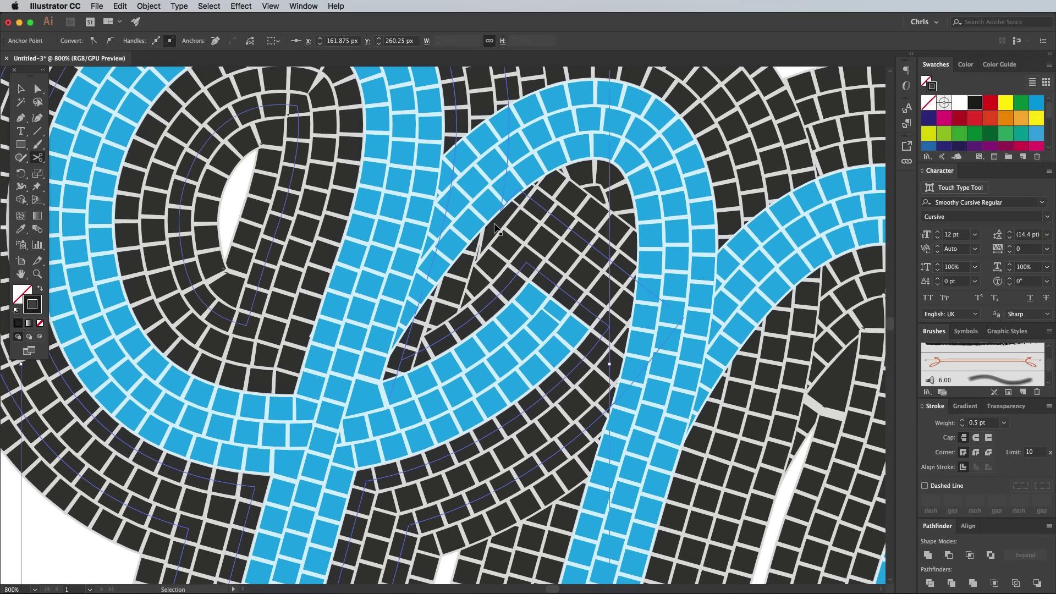
key(super+shift+a)
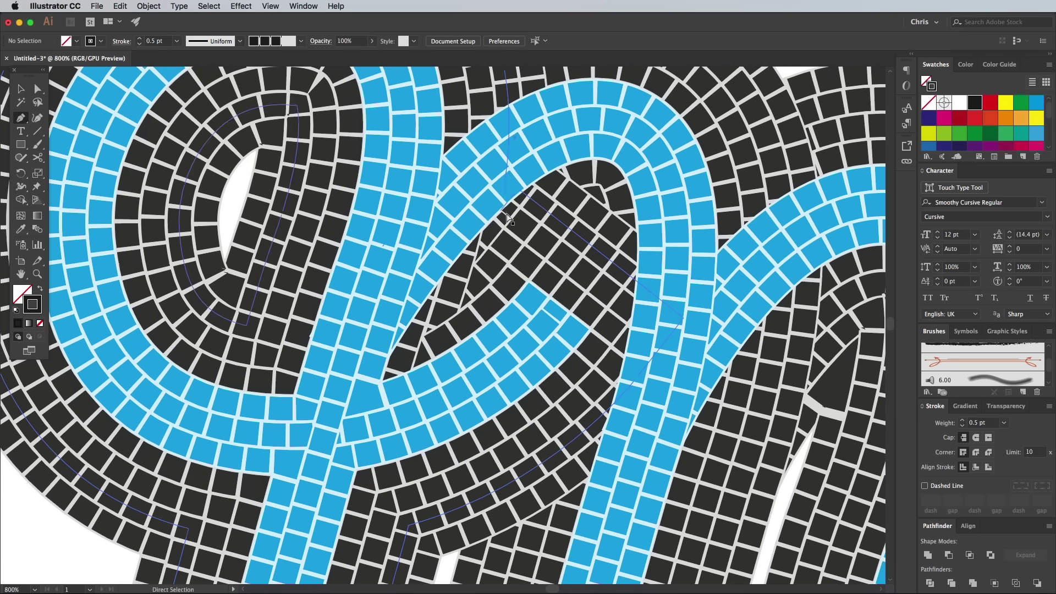
Step: Cut the lowest cornered dark path inside the M's second arch with Scissors and extend its open end upward with the Pen tool
key(super+z)
key(super+z)
key(super+z)
key(super+z)
key(c)
drag(838, 388, 431, 300)
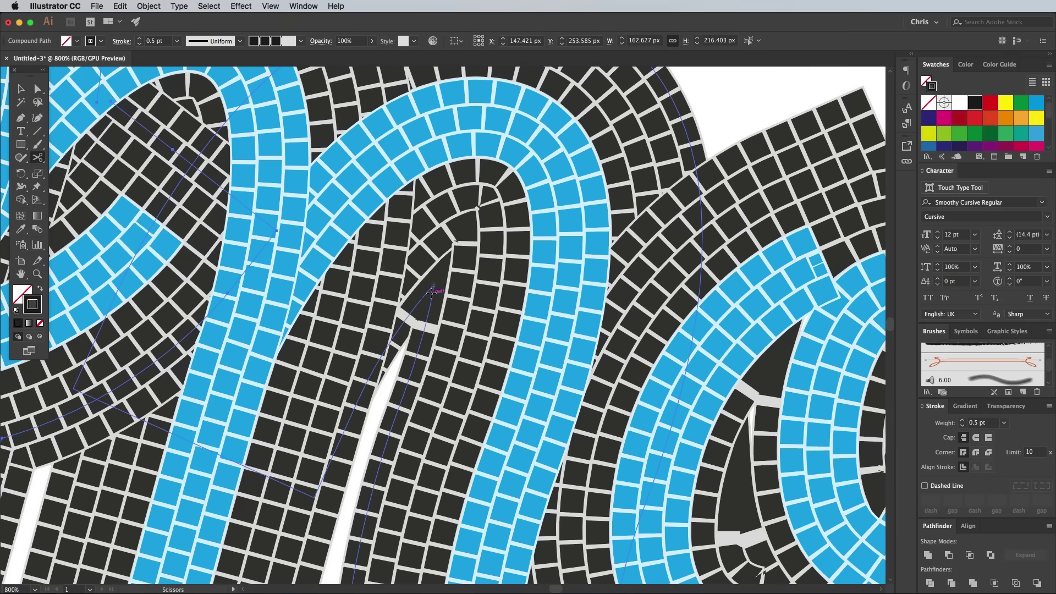
click(430, 305)
key(super+shift+a)
key(p)
click(429, 305)
click(444, 217)
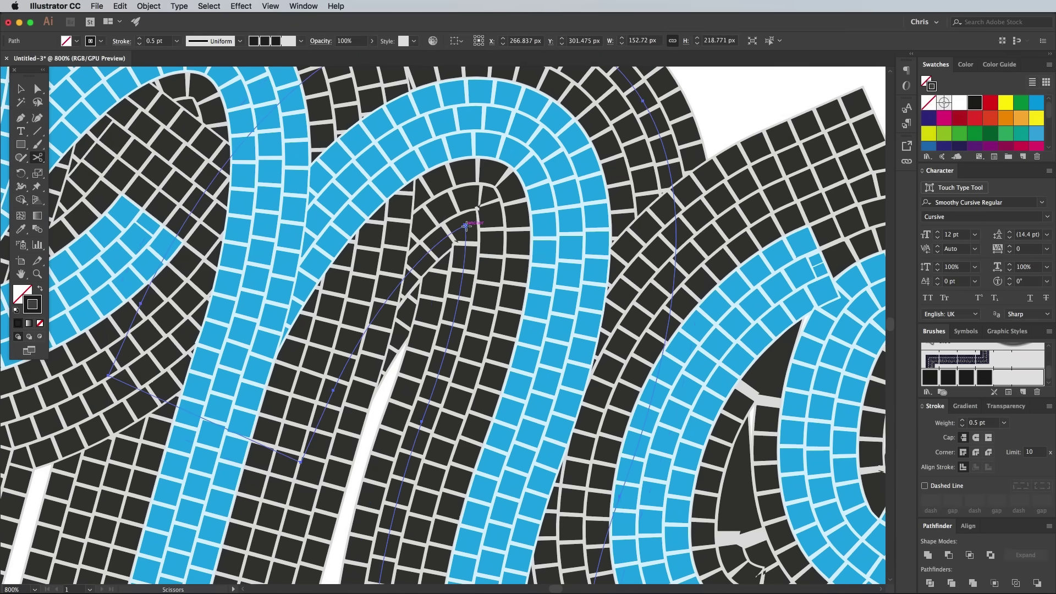
Step: Cut off the corner of the middle dark path in the M's second arch, delete it and extend the open end with a curved Pen segment
click(36, 159)
click(465, 226)
click(466, 242)
key(Delete)
key(Delete)
key(p)
click(466, 242)
mouse_move(463, 153)
mouse_down()
mouse_move(459, 139)
mouse_move(470, 146)
mouse_up()
Step: Cut the uppermost dark path at its corner in the M's second arch, delete the short segment and resume the path from its open end
click(37, 159)
click(486, 198)
click(490, 212)
key(Delete)
key(Delete)
key(p)
click(490, 212)
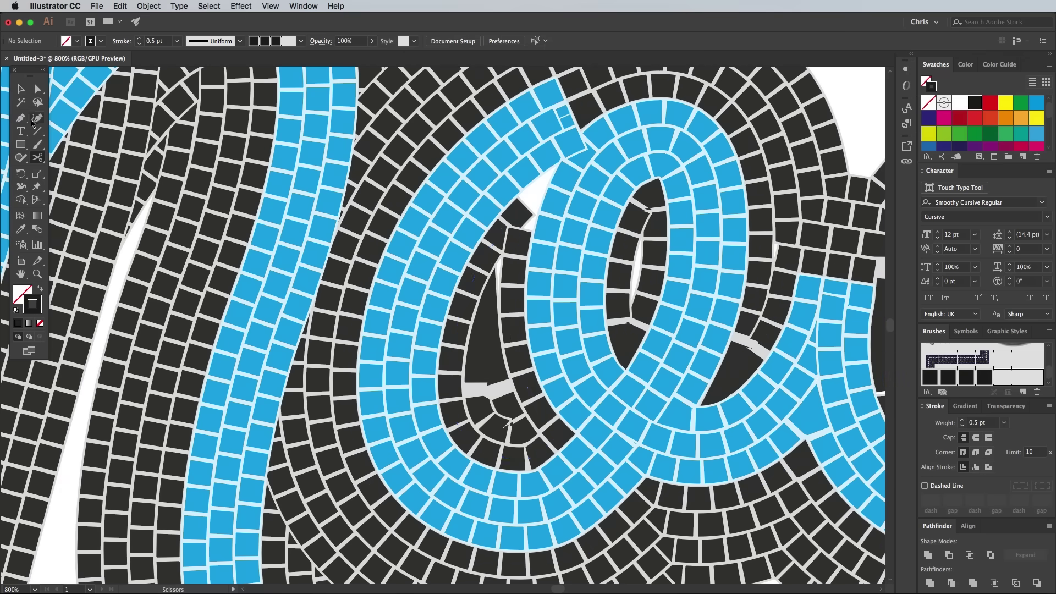
Step: Inside the o's main counter, curve the open dark path up under the blue stroke and cut the inner path, including near the bottom
click(22, 119)
click(520, 227)
drag(565, 137, 601, 137)
click(37, 158)
click(486, 318)
click(519, 434)
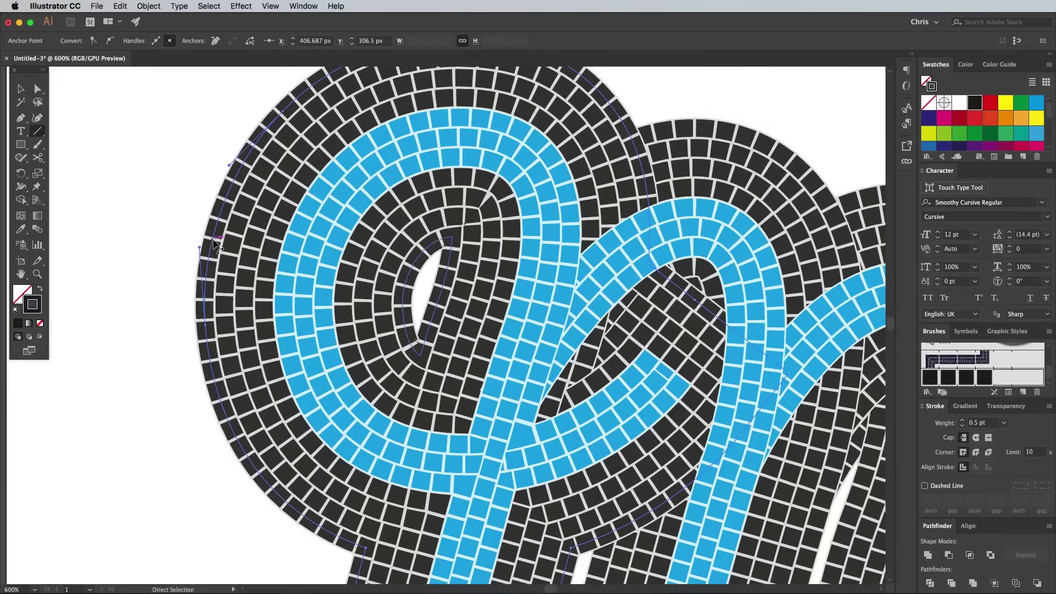
Step: Draw a slanted line over the white gap in the M's first loop and give it the dark tile brush at 0.5 pt
key(backslash)
drag(444, 236, 407, 357)
click(929, 377)
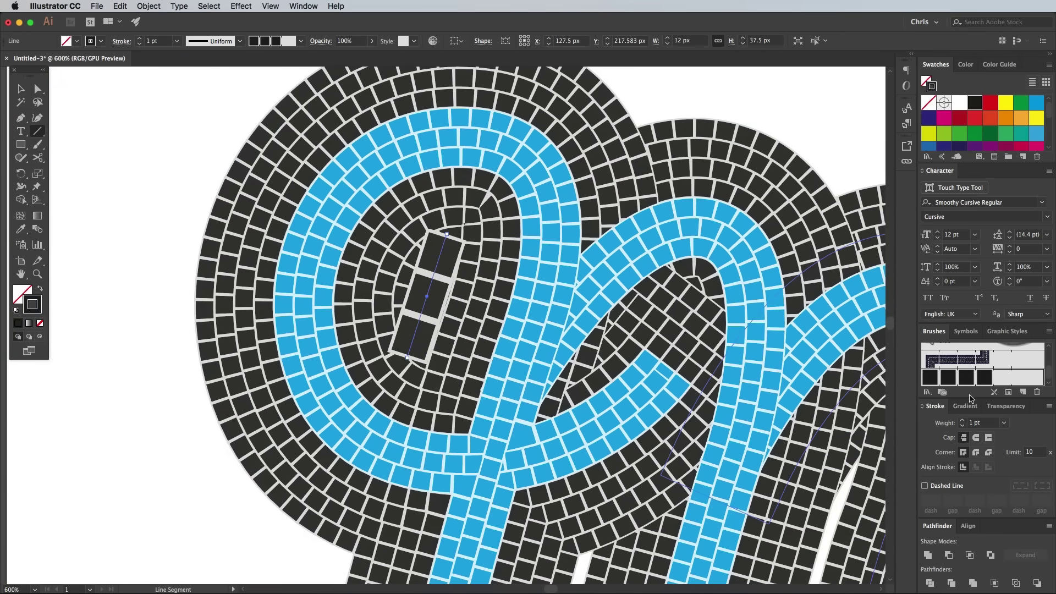
click(1003, 424)
click(1016, 447)
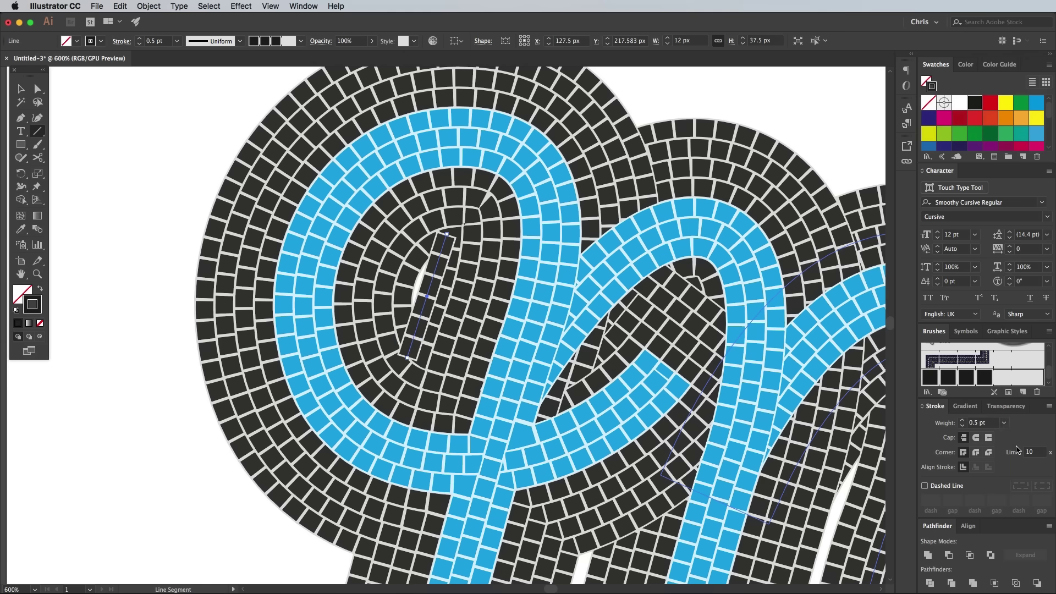
Step: Send the new tile line to the back and nudge it to cover the white gap in the M's loop
click(20, 89)
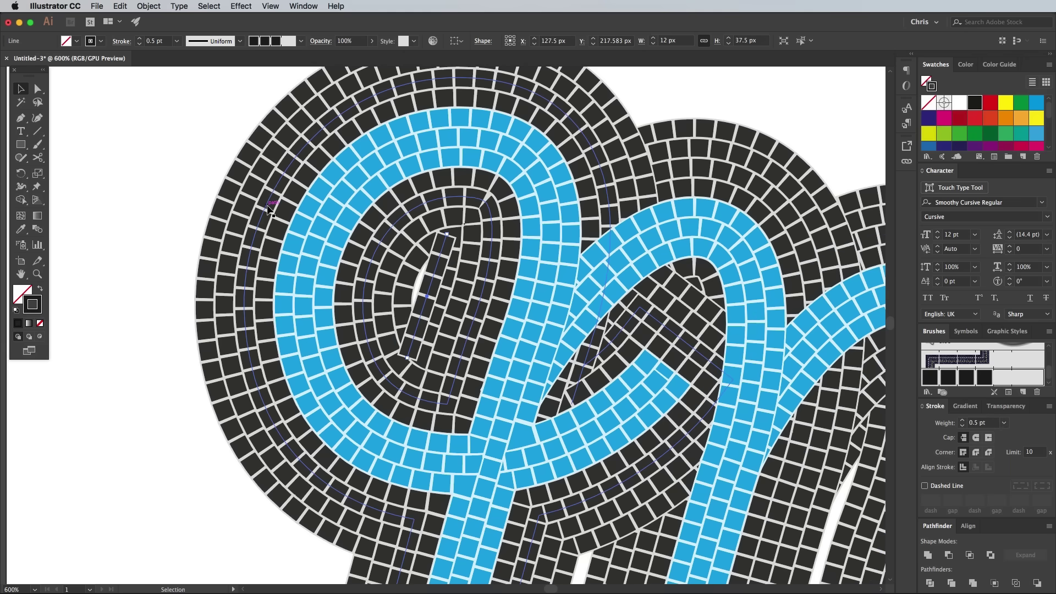
key(super+shift+[)
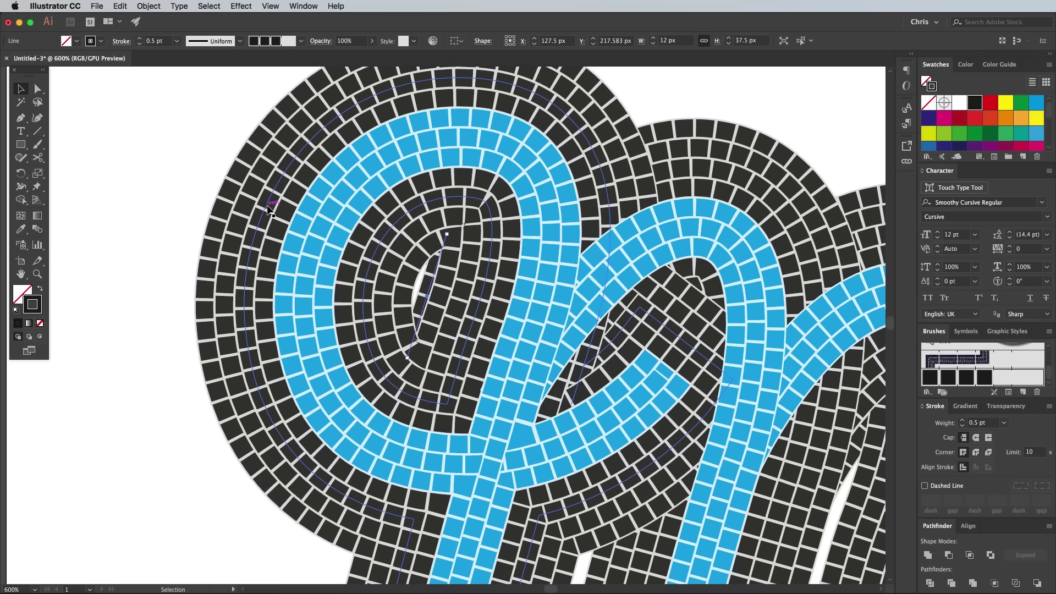
key(Left)
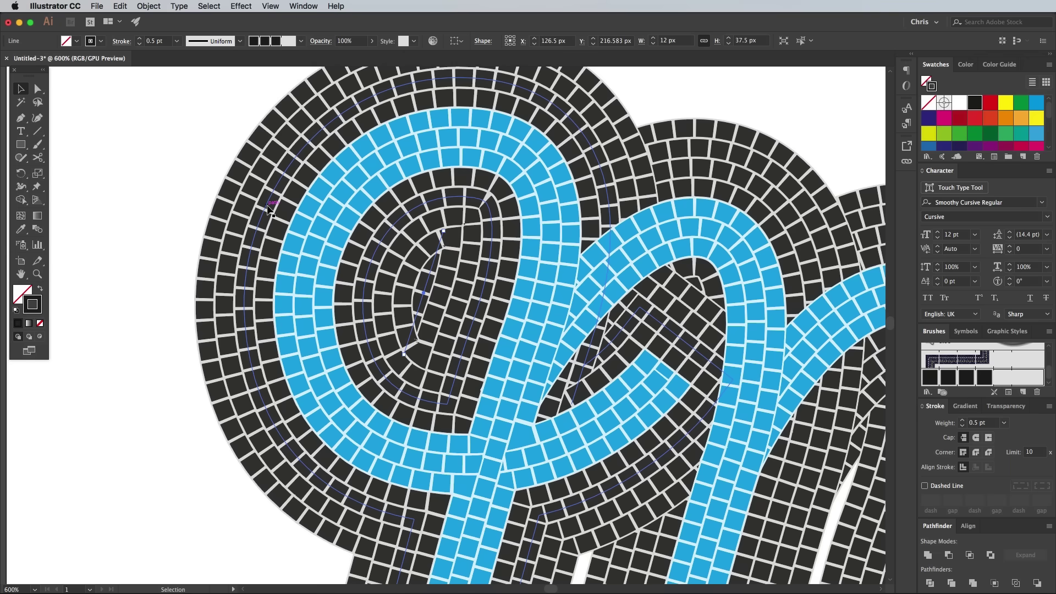
Step: Draw dark tile lines over the white gaps in the o's narrow loop and in the s's top loop
key(backslash)
drag(715, 394, 121, 283)
drag(632, 396, 475, 257)
drag(465, 331, 473, 240)
drag(660, 231, 381, 380)
drag(547, 237, 508, 349)
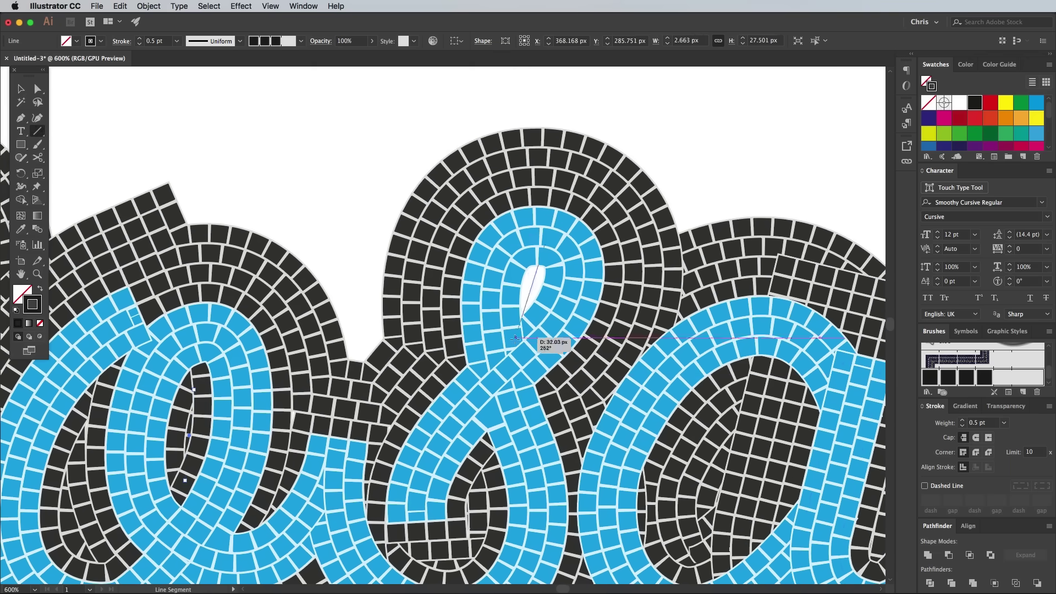
Step: Draw a steep dark tile line about 58 px high inside the c, send it to the back, nudge it left and deselect
drag(715, 394, 227, 276)
drag(715, 363, 430, 360)
drag(472, 225, 481, 416)
key(super+shift+[)
key(v)
key(Left)
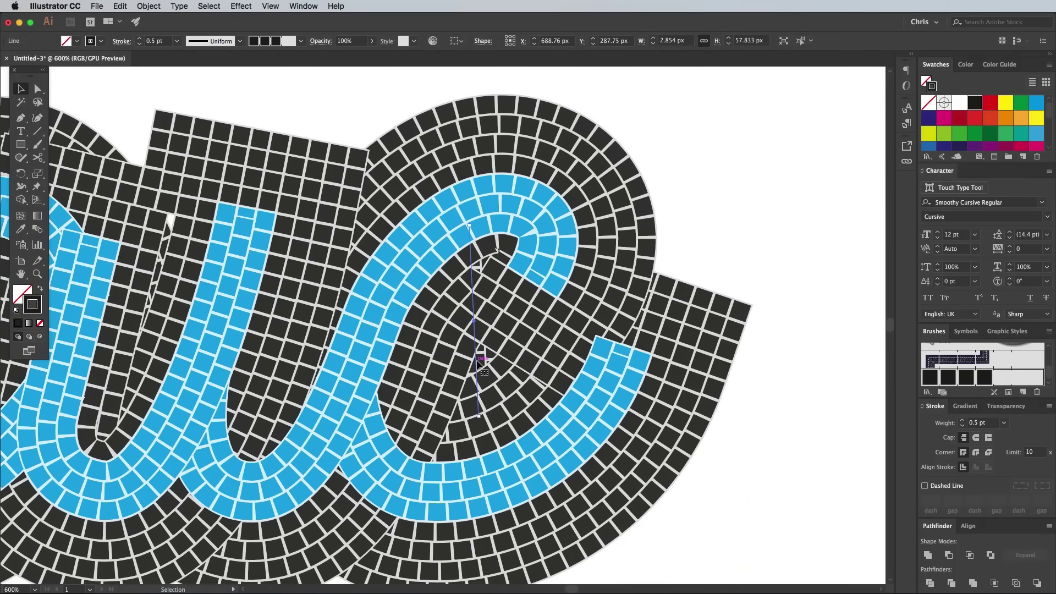
key(super+shift+a)
Step: Select the whole artwork, expand its appearance into individual tile shapes and deselect
key(super+minus)
key(super+minus)
key(super+minus)
drag(267, 276, 595, 287)
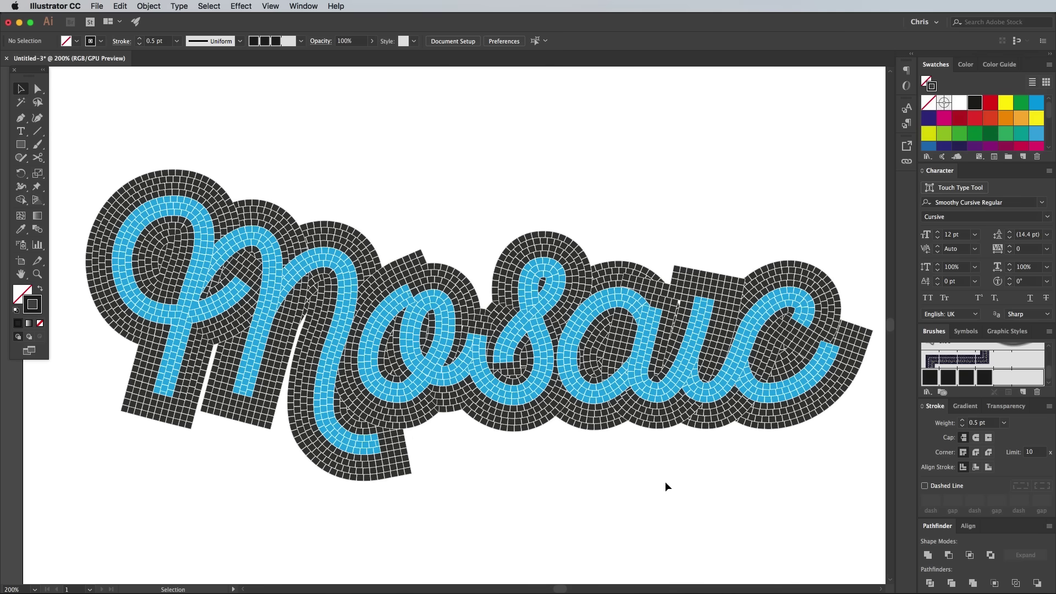
scroll(666, 483, right, 1)
key(super+a)
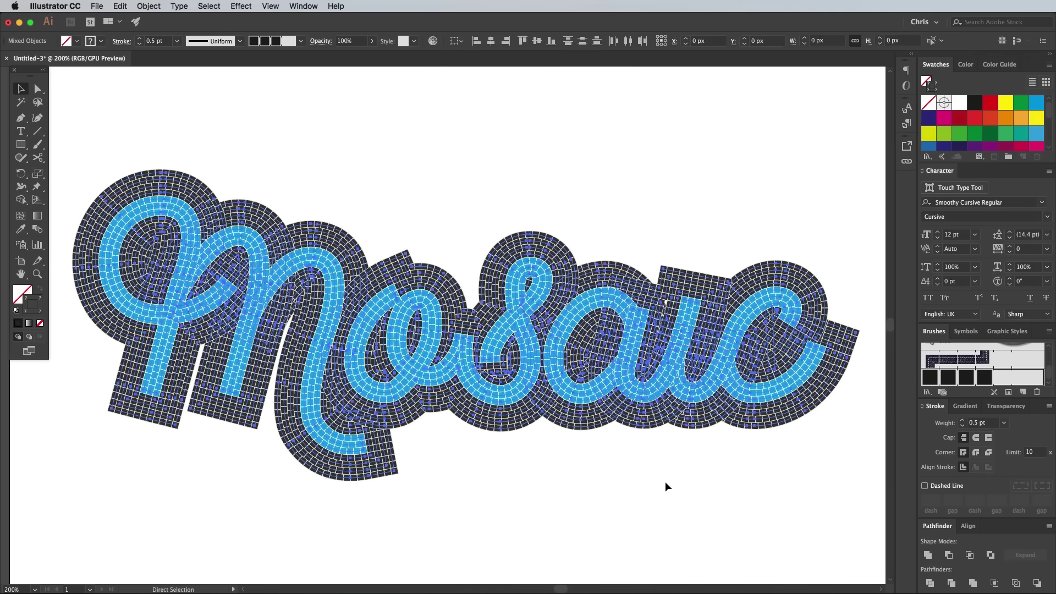
click(148, 6)
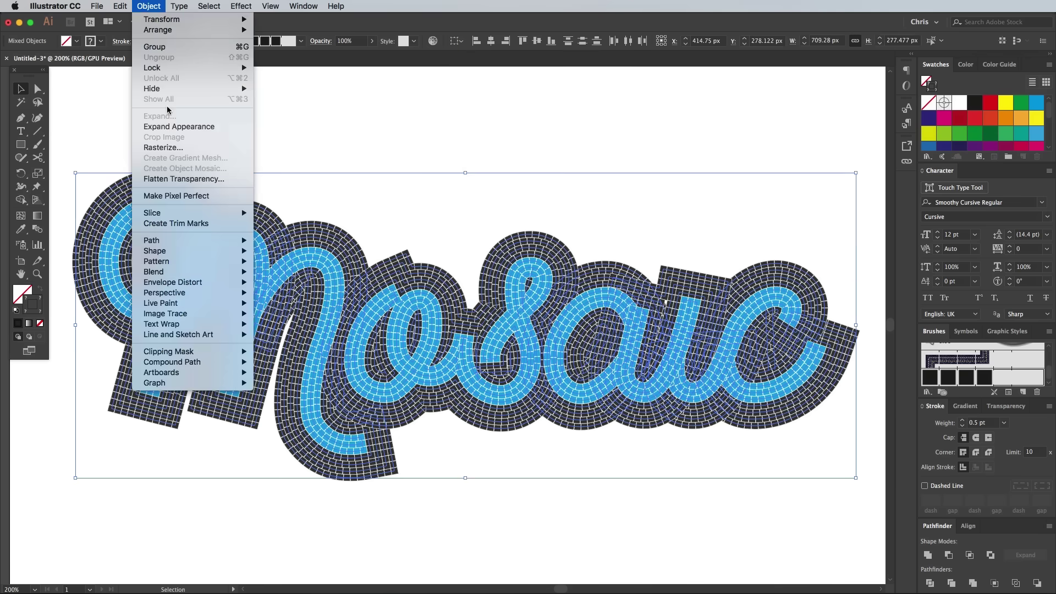
click(170, 126)
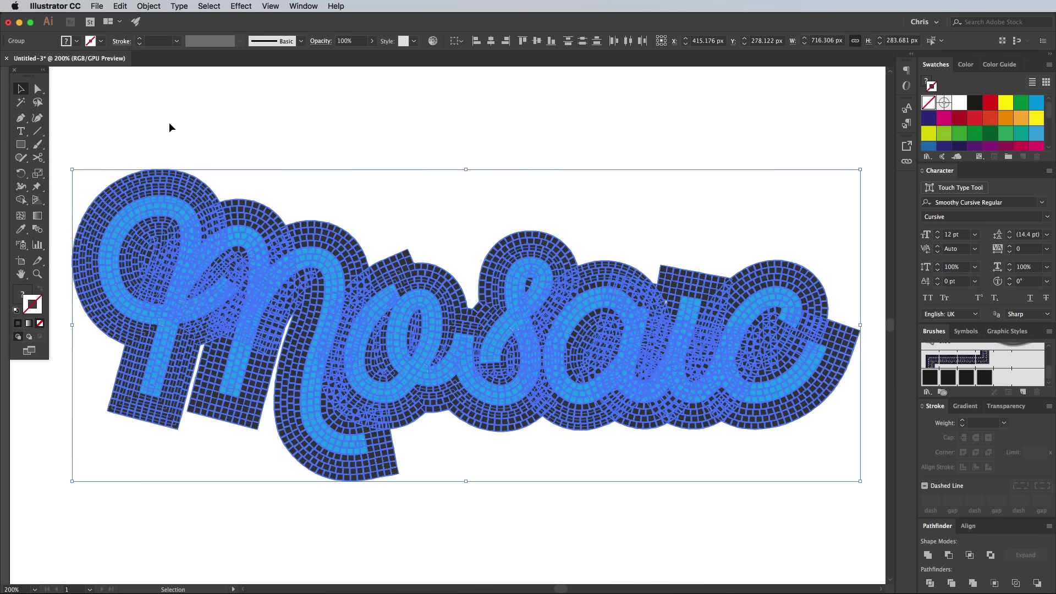
click(96, 97)
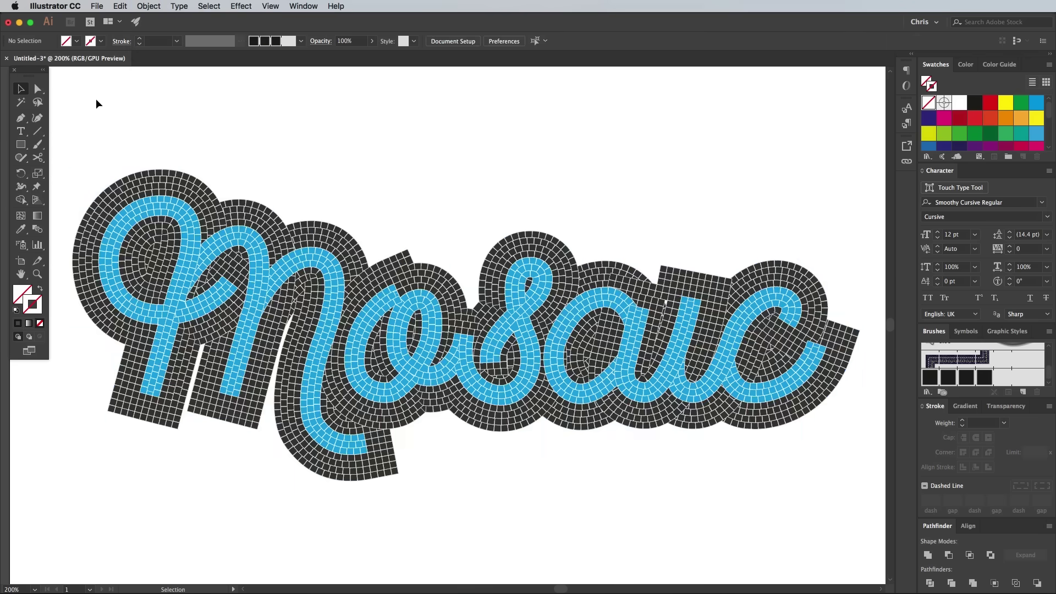
Step: Directly select one dark tile in the M's outer row and extend the selection to all tiles with the same fill
click(38, 89)
click(131, 177)
click(207, 6)
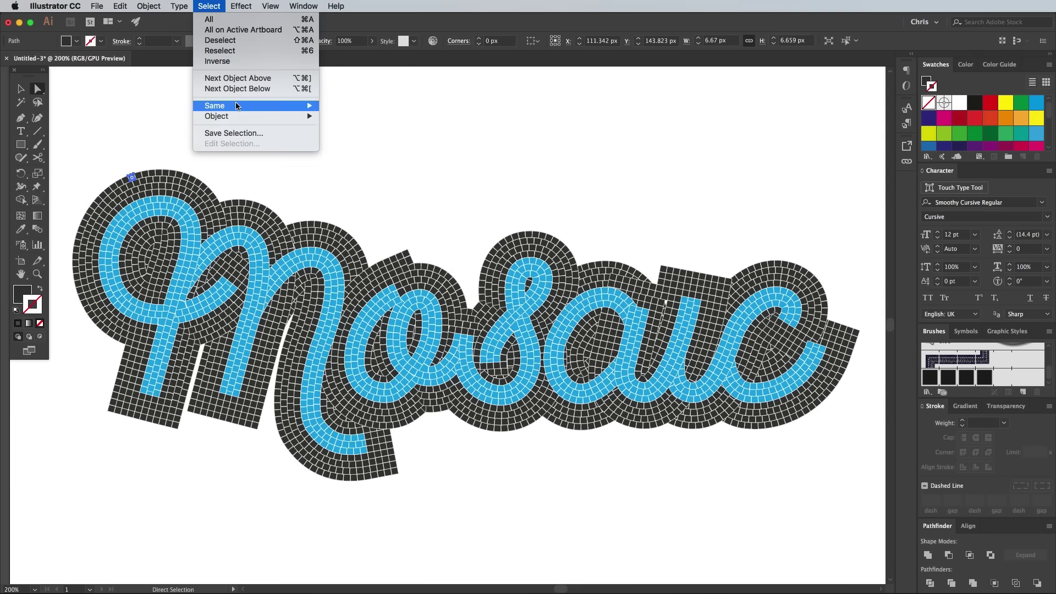
mouse_move(238, 106)
click(344, 147)
Step: Apply a Roughen effect to the dark tiles with 3% relative size, detail 30/in and corner points
scroll(344, 147, up, 10)
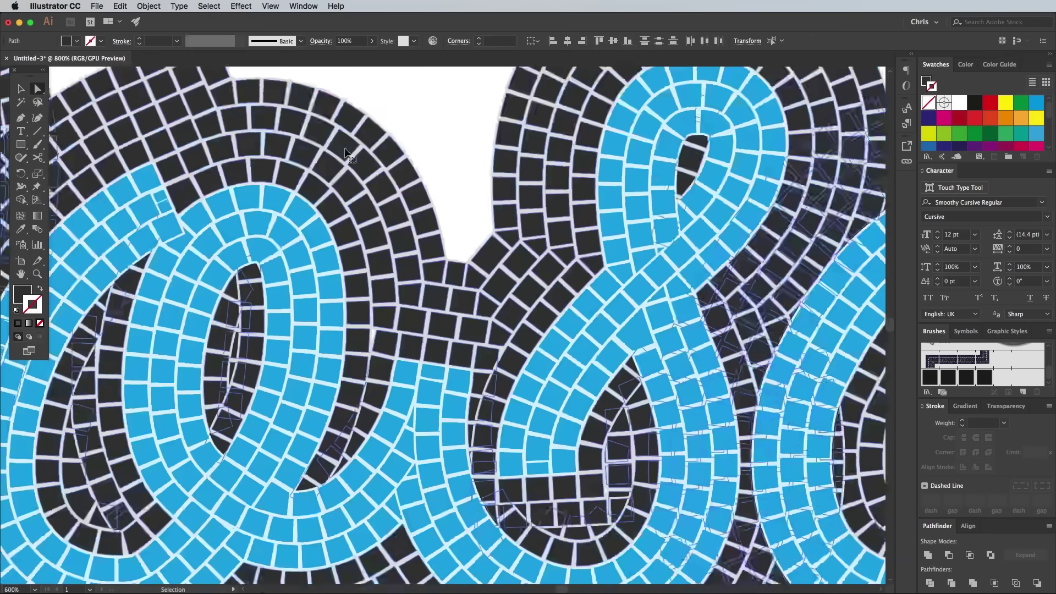
key(a)
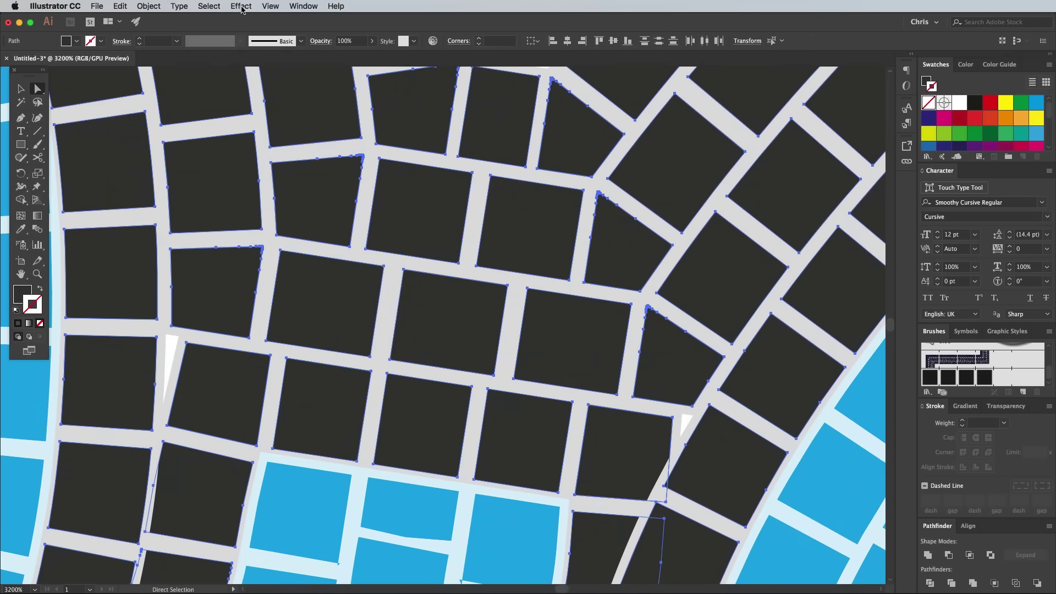
click(241, 6)
mouse_move(294, 109)
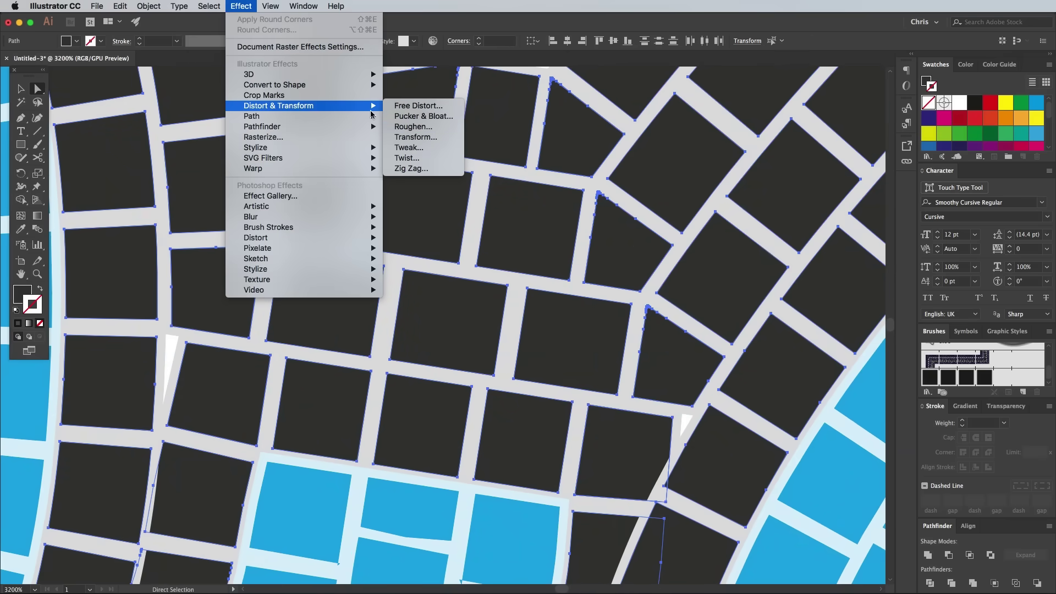
click(404, 127)
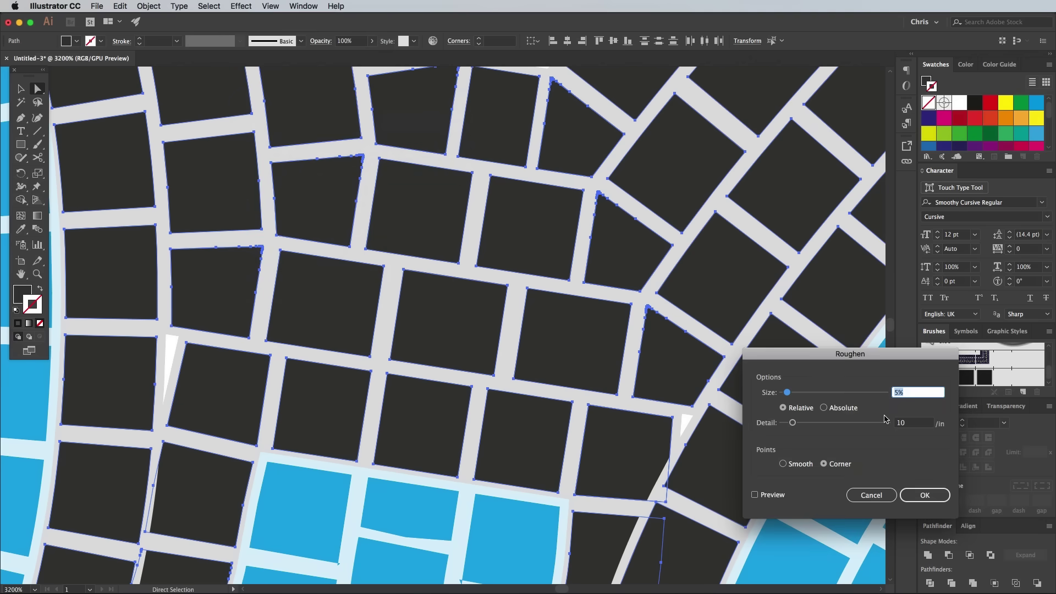
text(3)
key(Tab)
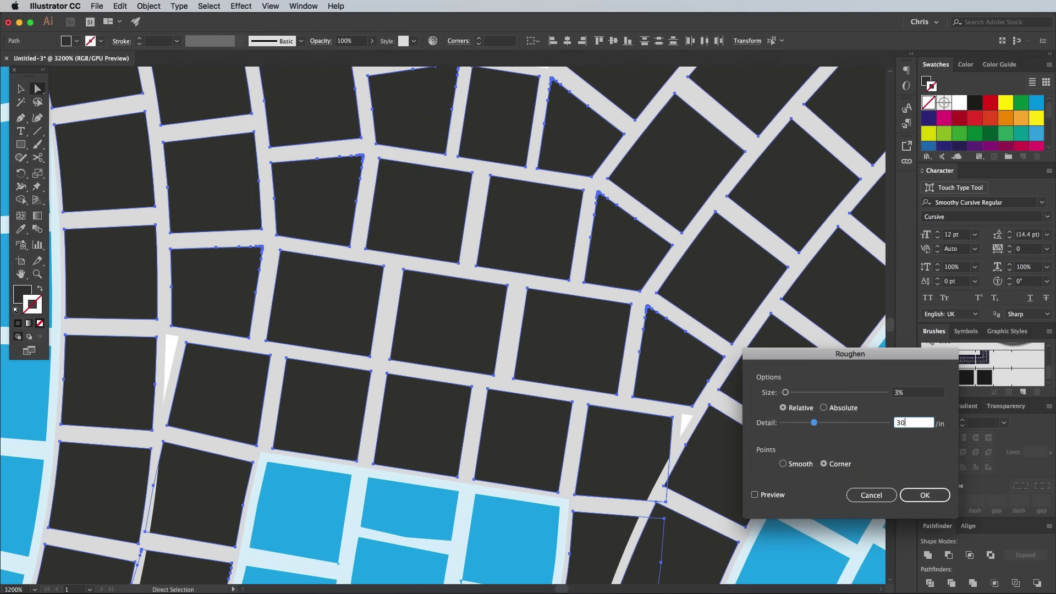
click(759, 497)
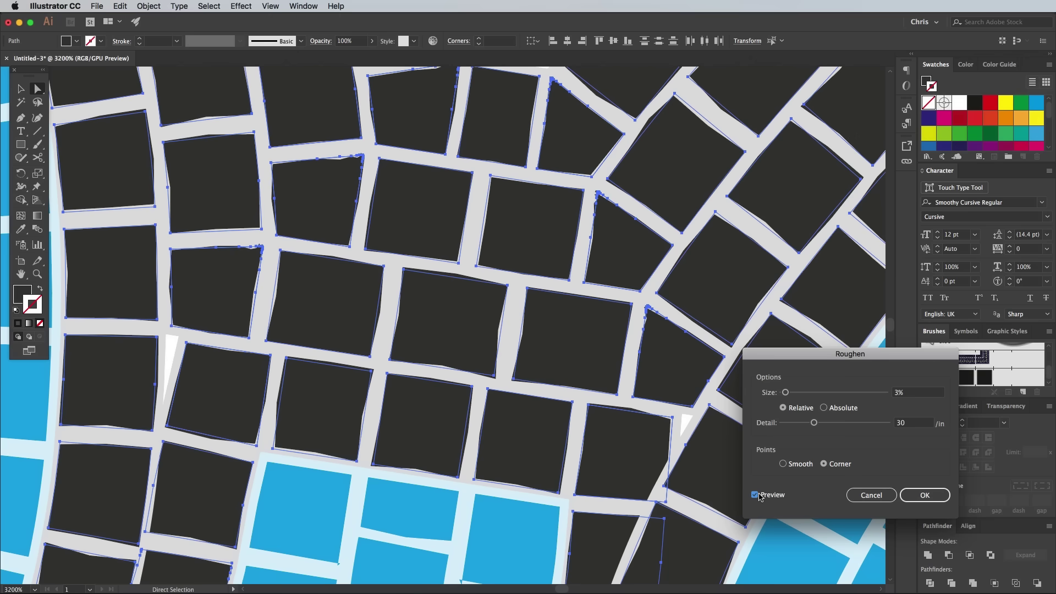
click(930, 496)
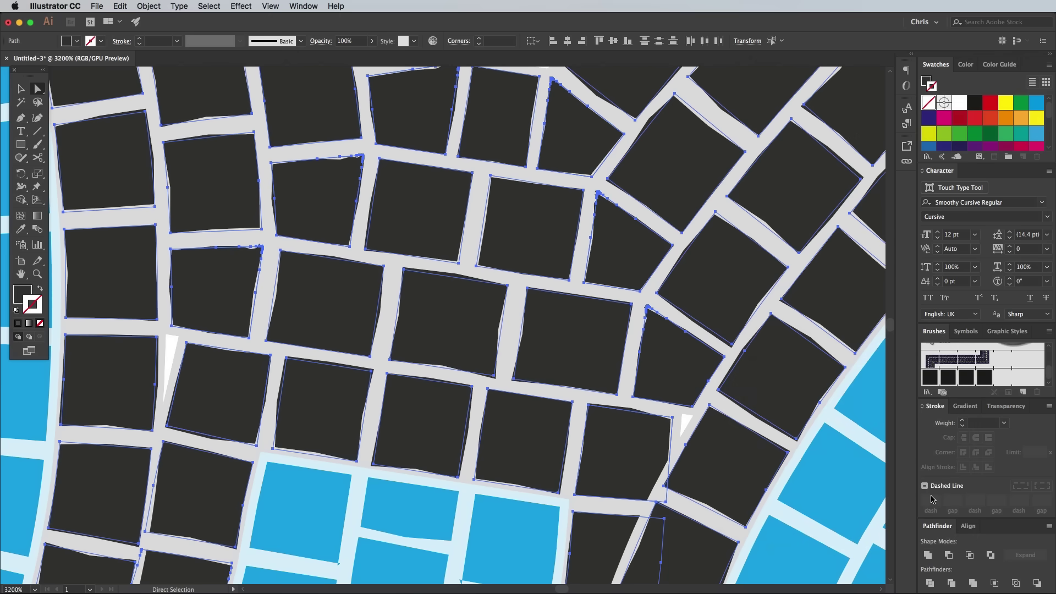
Step: Apply a Round Corners effect with a 0.25 px radius to the selected dark tiles
click(241, 6)
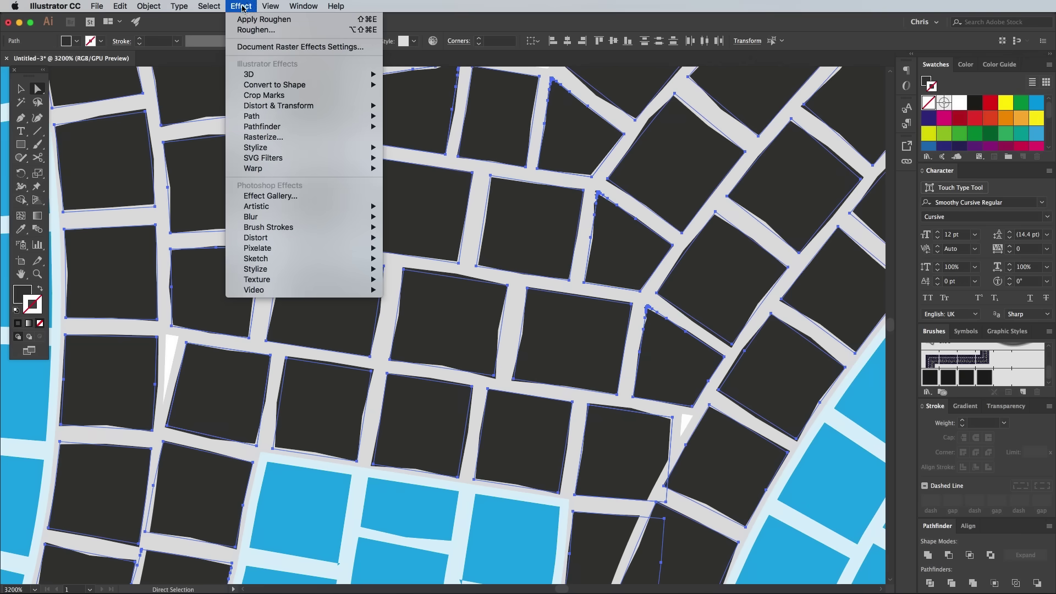
mouse_move(270, 147)
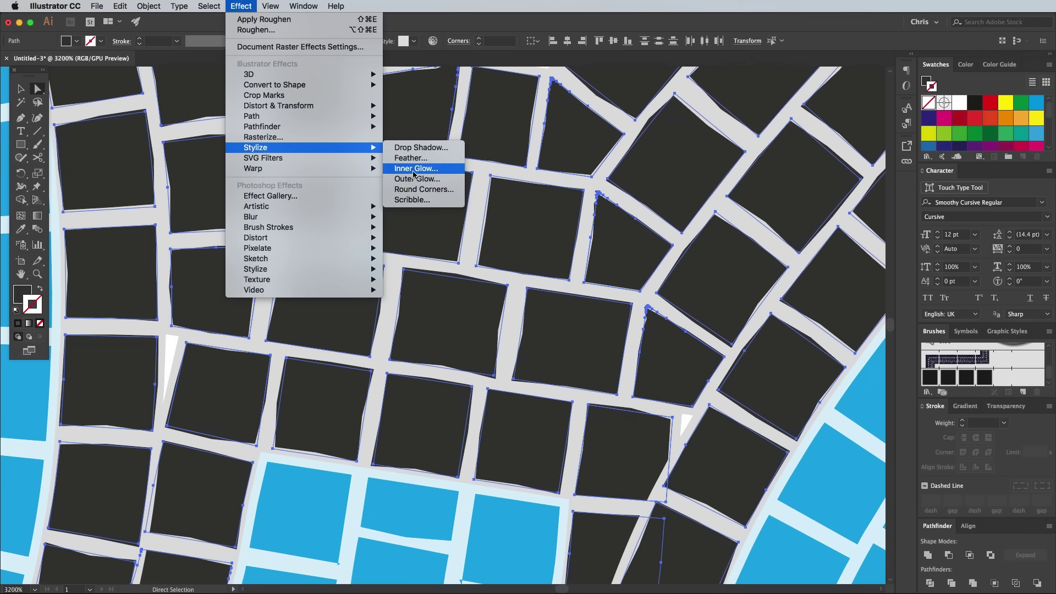
click(418, 189)
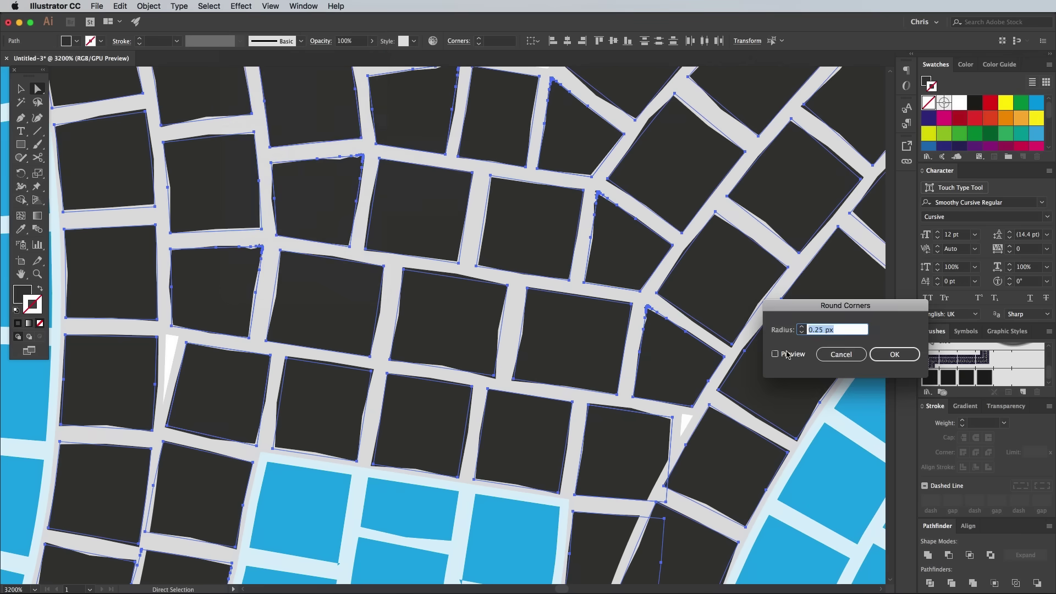
click(787, 356)
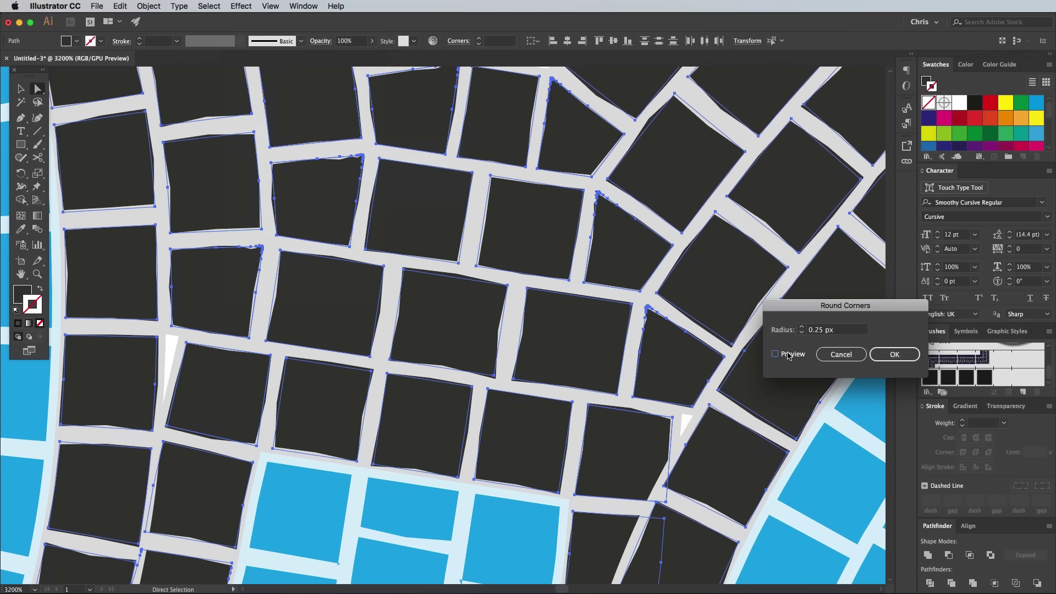
click(890, 353)
Step: Directly select one blue tile in the M and extend the selection to all tiles with the same fill color
key(super+minus)
key(super+minus)
key(super+minus)
key(super+minus)
key(super+minus)
key(super+minus)
key(super+minus)
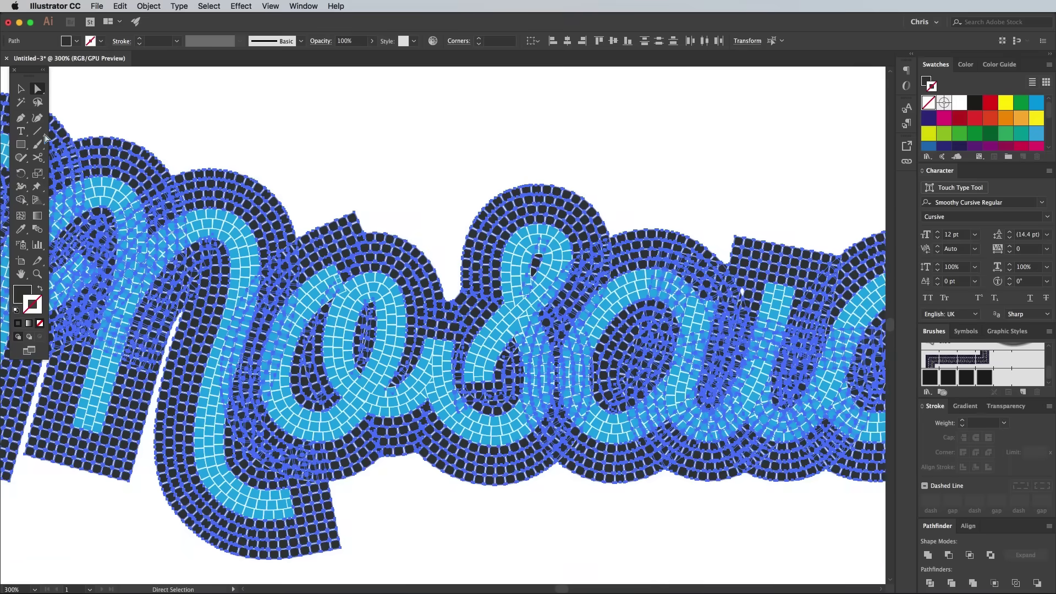
click(220, 219)
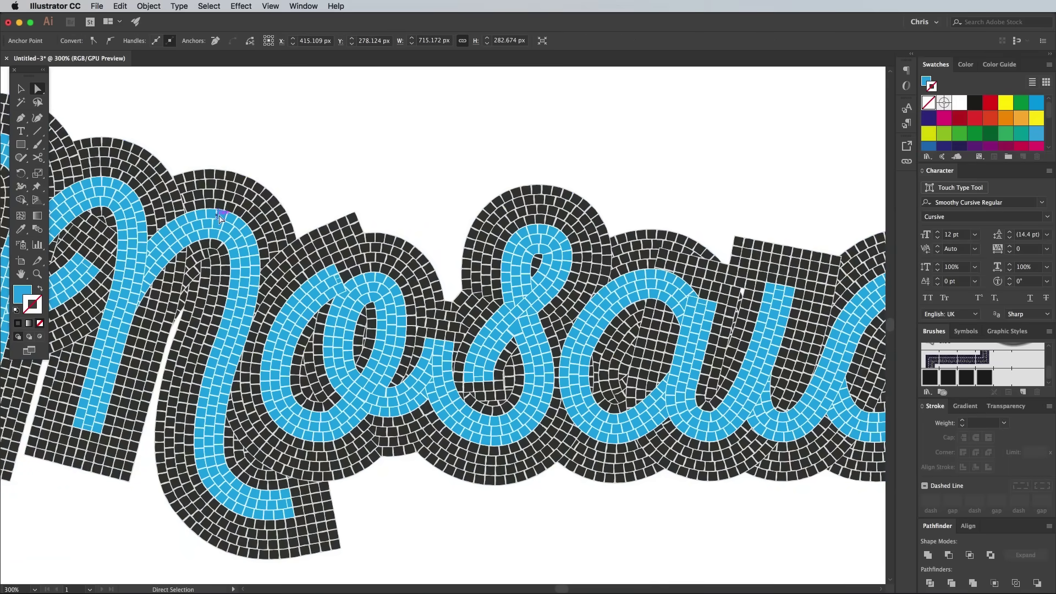
click(210, 6)
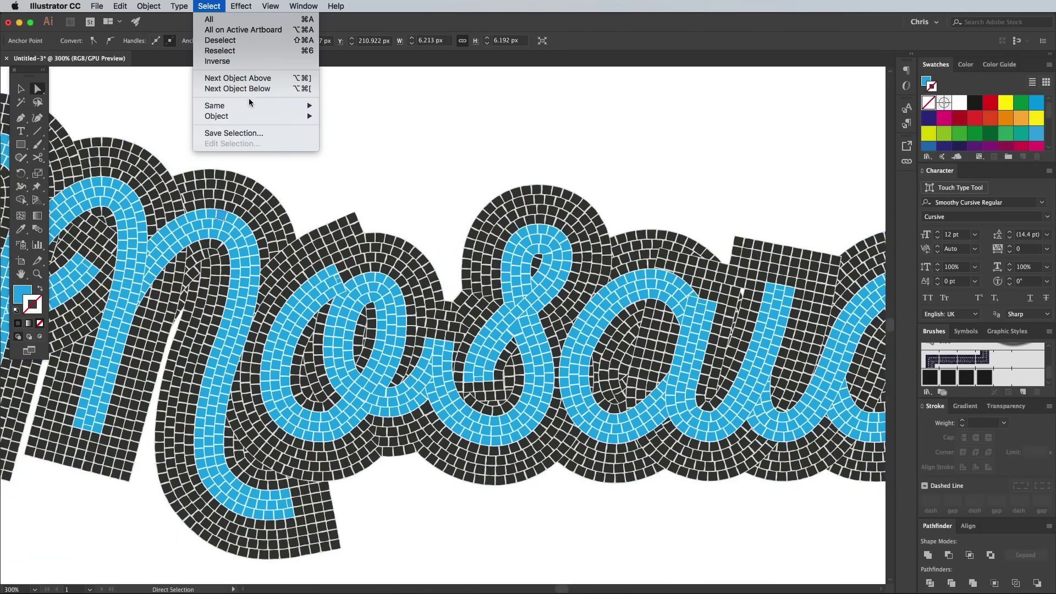
mouse_move(251, 106)
click(354, 148)
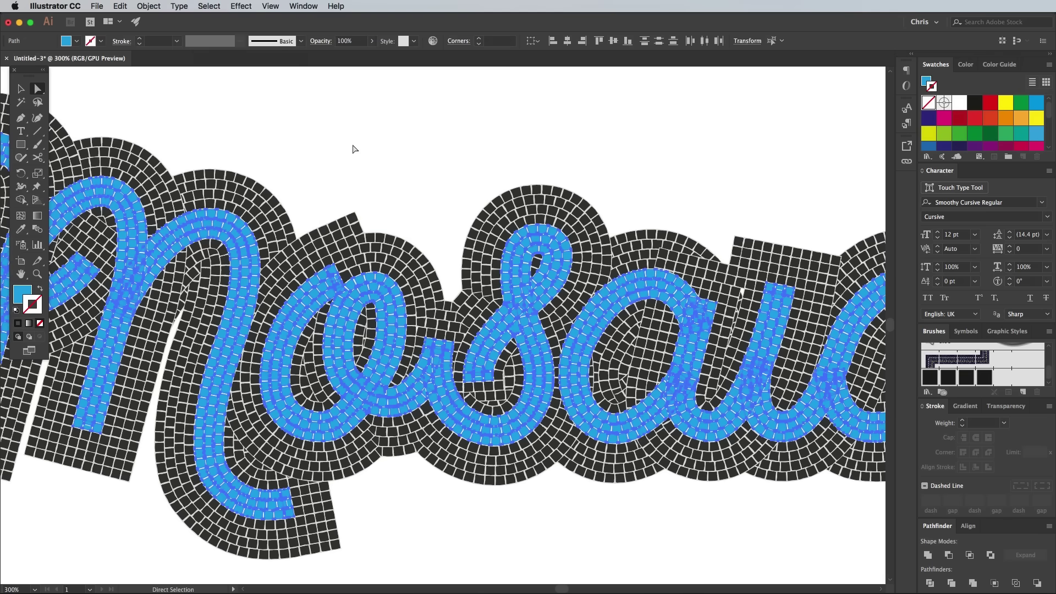
Step: Apply a Roughen effect to the blue tiles with 3% relative size, detail 30/in and corner points
click(239, 6)
mouse_move(292, 108)
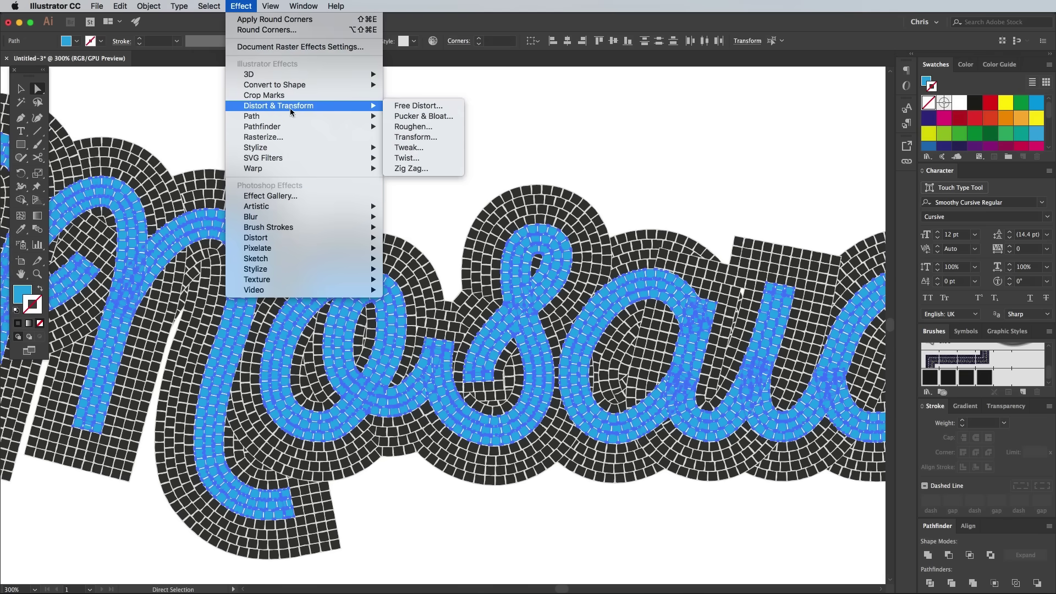
click(411, 128)
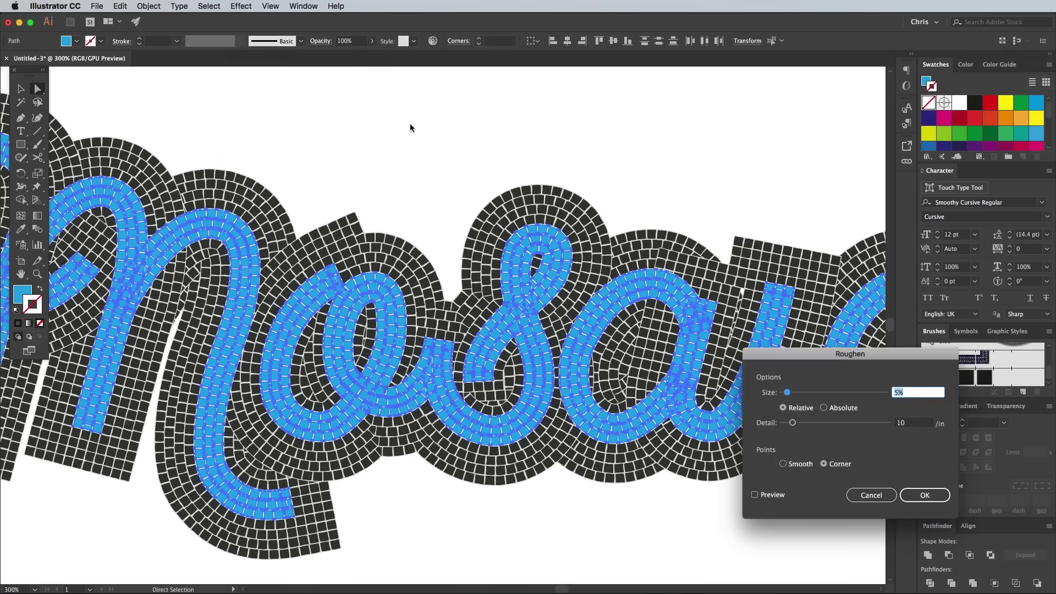
text(3)
key(Tab)
text(30)
click(920, 495)
Step: Apply a Round Corners effect to the selected blue tiles and deselect them
click(241, 6)
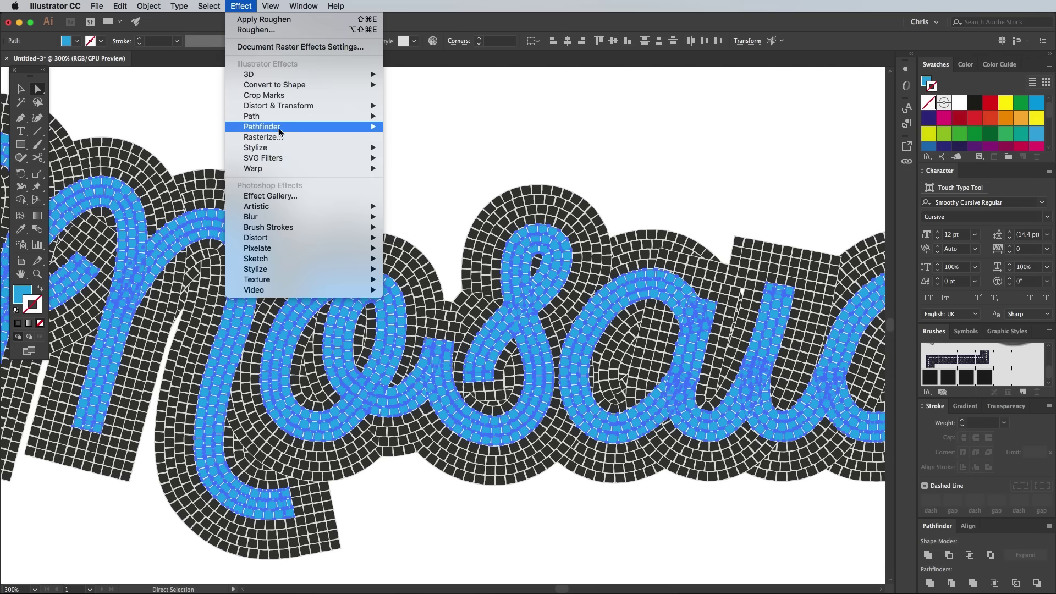
mouse_move(330, 139)
click(418, 190)
key(Return)
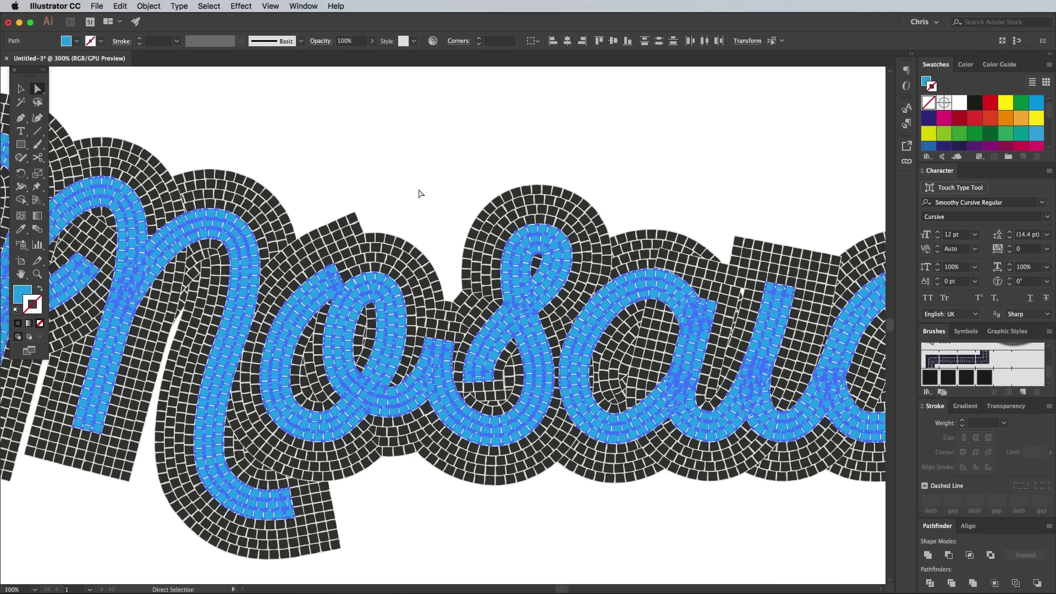
click(352, 173)
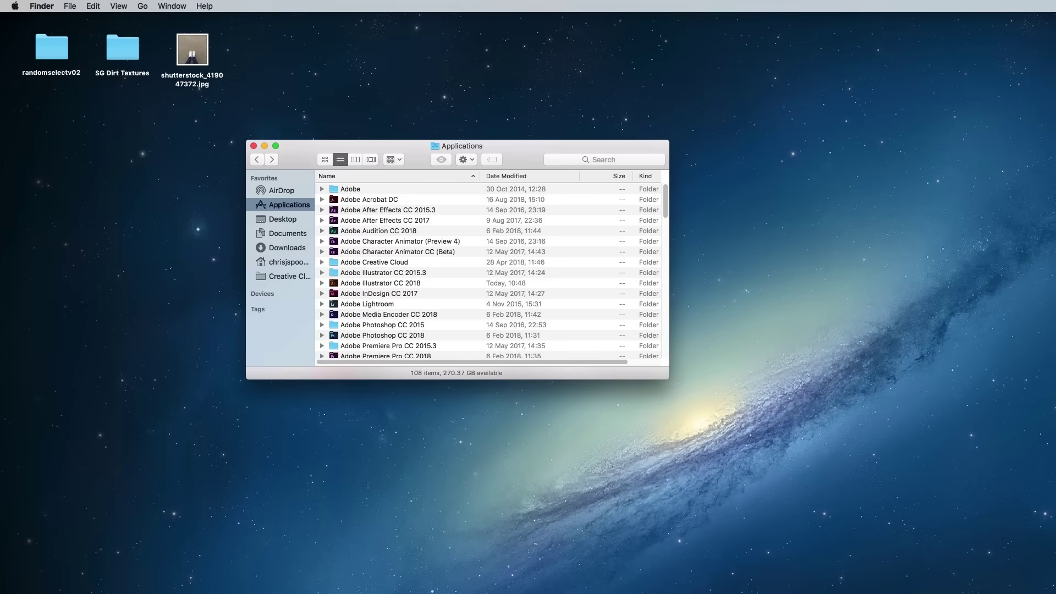
Step: In Finder, open the Scripts folder inside the Presets/en_GB folder of Adobe Illustrator CC 2018
double_click(379, 283)
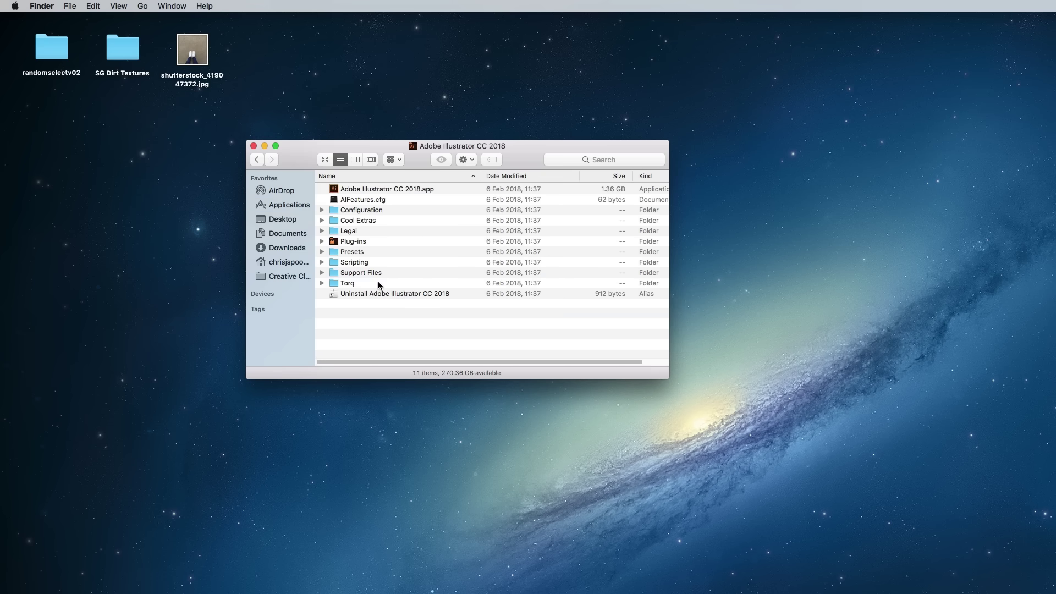
double_click(358, 253)
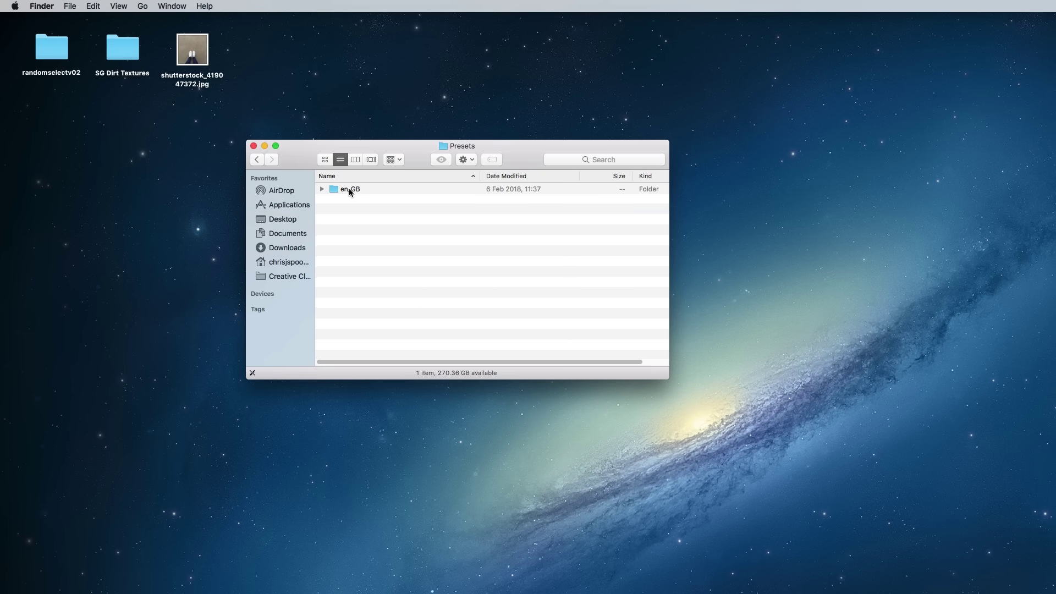
double_click(349, 188)
double_click(350, 251)
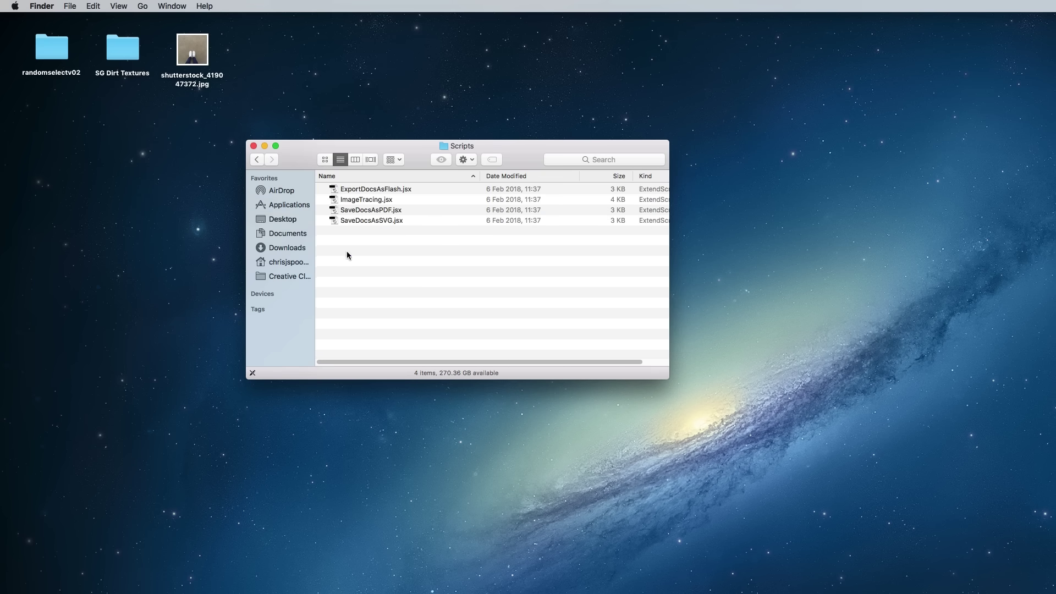
Step: Move Random Select.jsx from the JavaScript (Win, Mac) folder of randomselectv02 into the Scripts folder and close both Finder windows
click(54, 50)
double_click(54, 53)
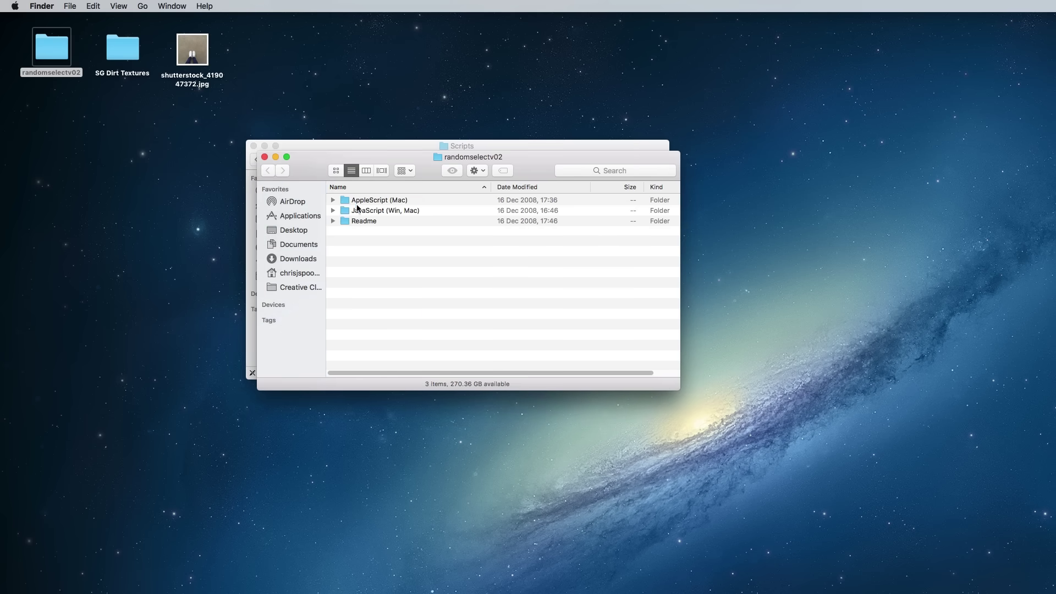
double_click(361, 210)
drag(309, 164, 489, 271)
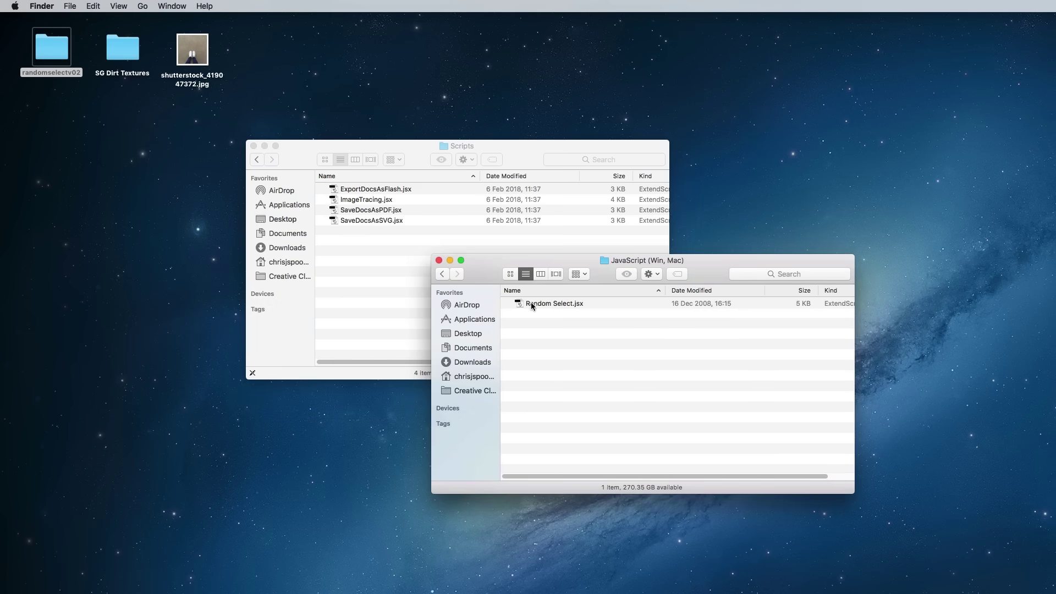
drag(531, 306, 368, 260)
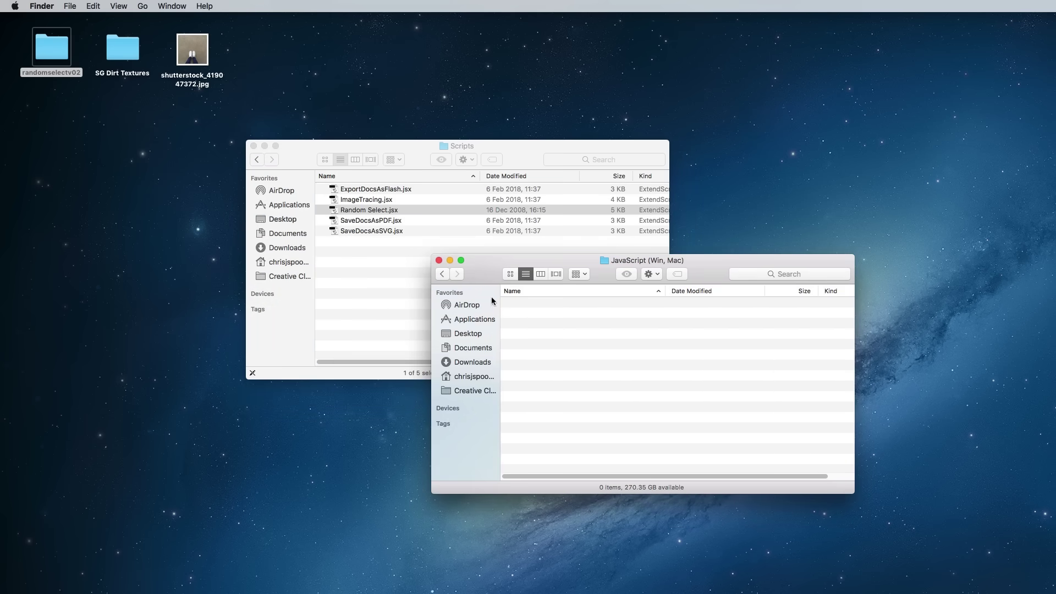
click(438, 260)
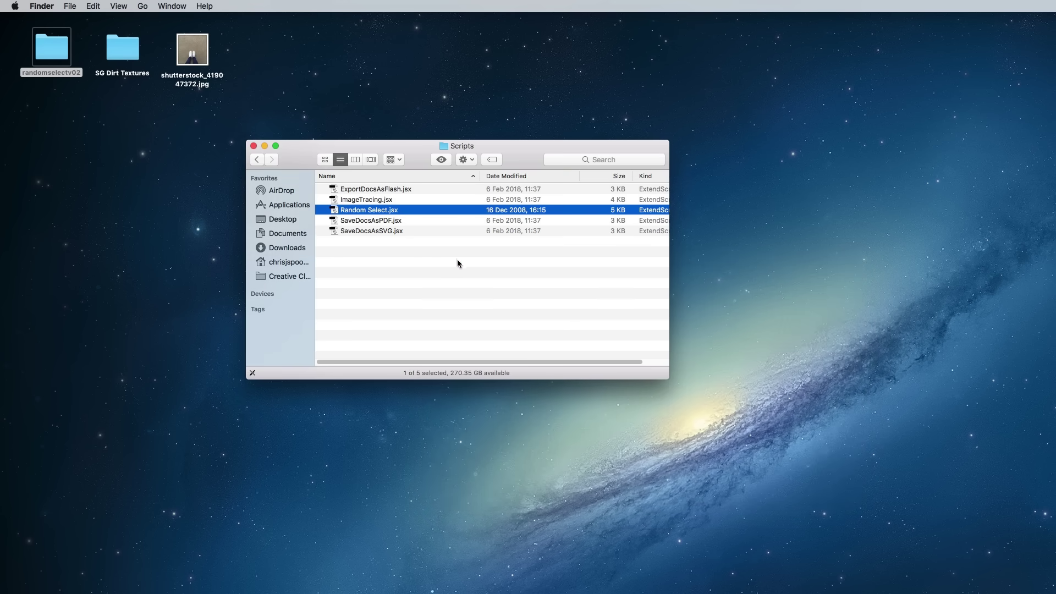
click(253, 146)
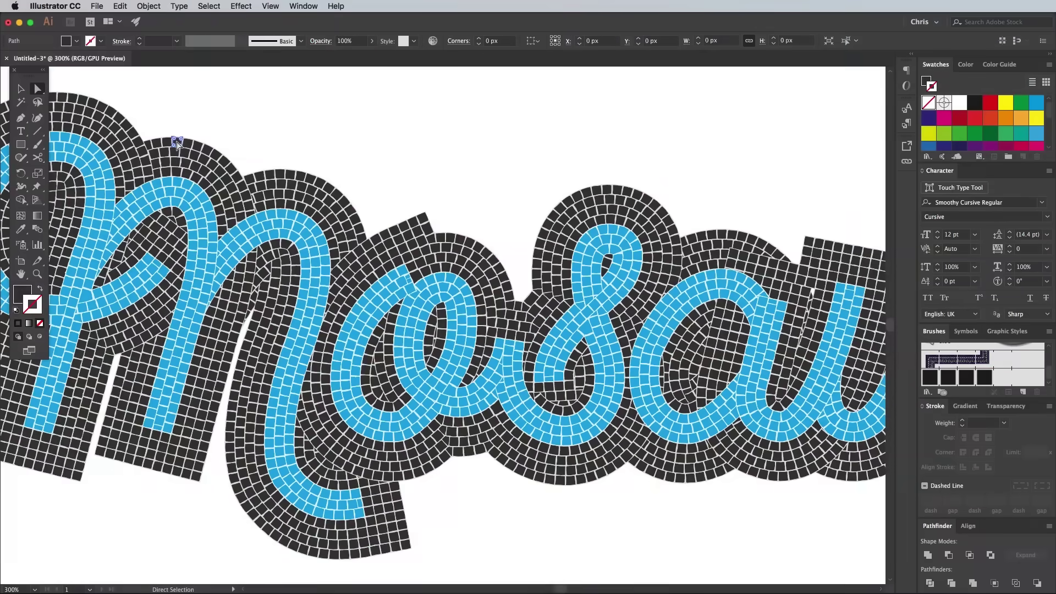
Step: Back in Illustrator, extend the selection from the single dark tile to all tiles with the same fill and stroke
click(212, 6)
mouse_move(220, 106)
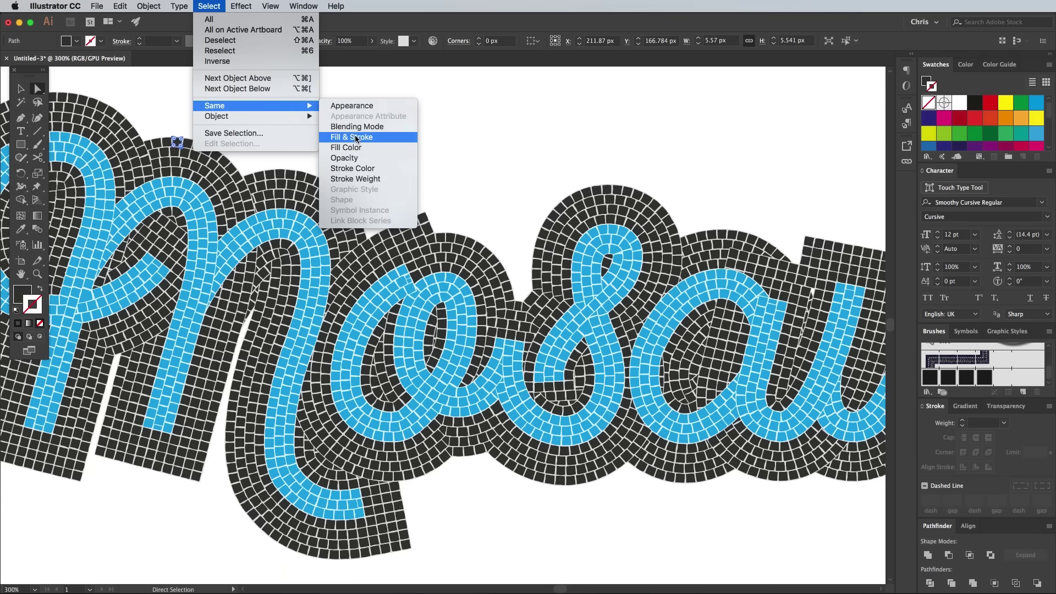
click(355, 137)
Step: Run the Random Select script on the dark tiles, fill the randomly chosen ones with the near-black gray swatch and deselect
click(93, 6)
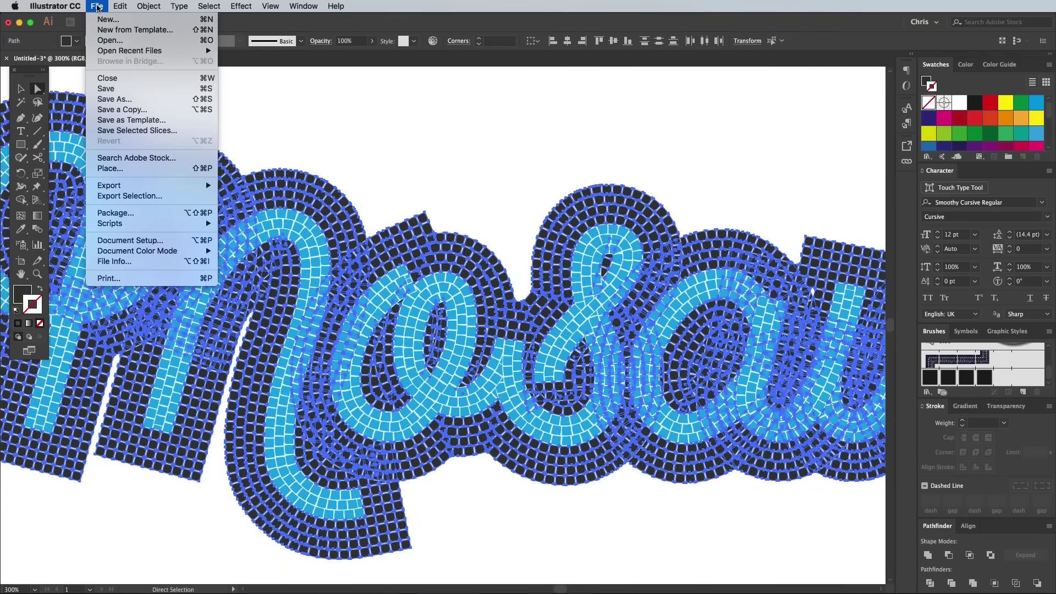
mouse_move(147, 223)
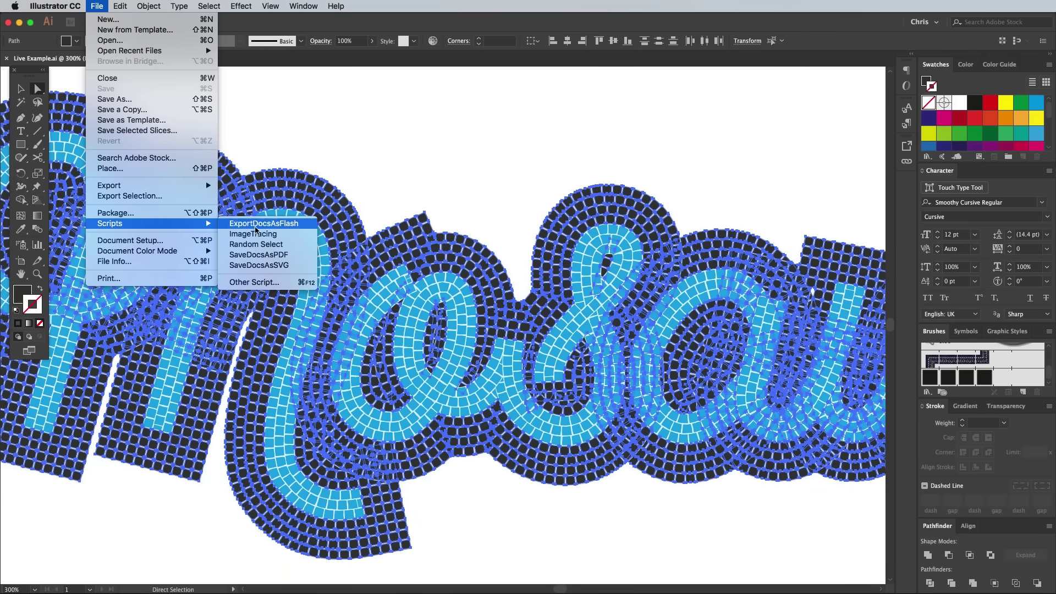
click(274, 244)
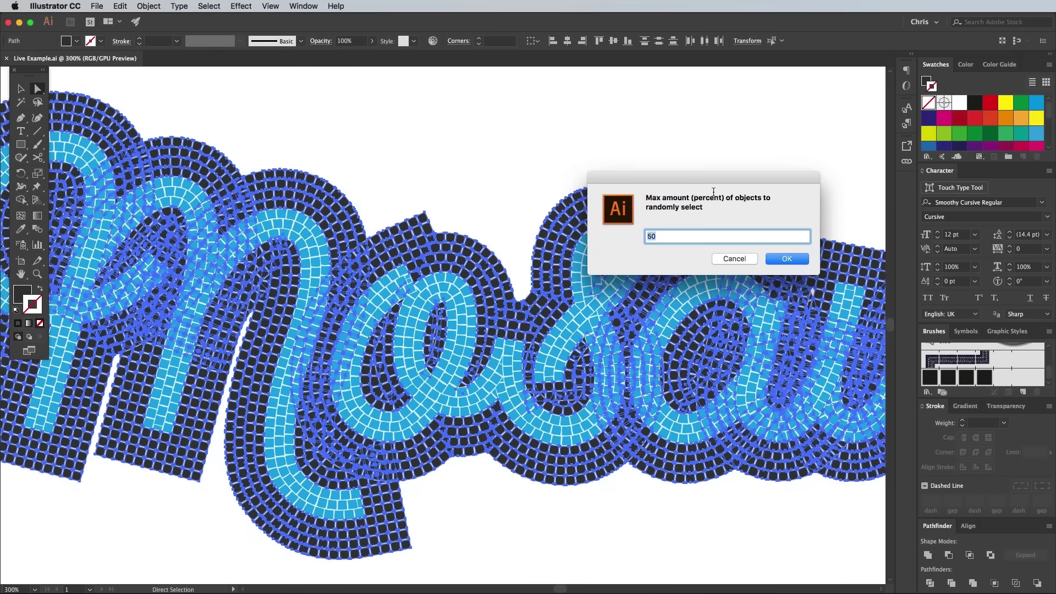
drag(712, 177, 479, 167)
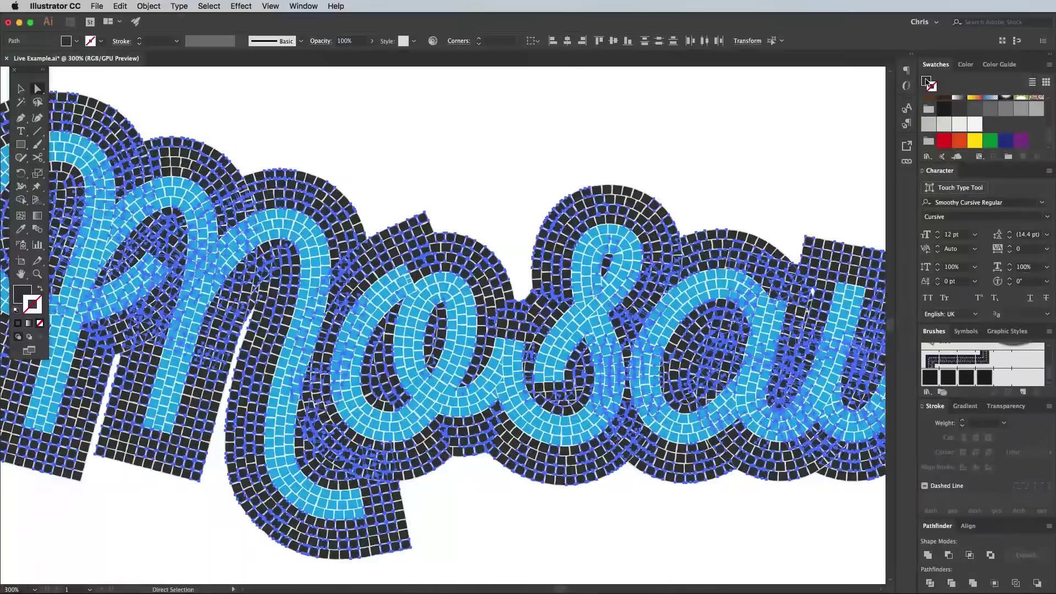
click(943, 110)
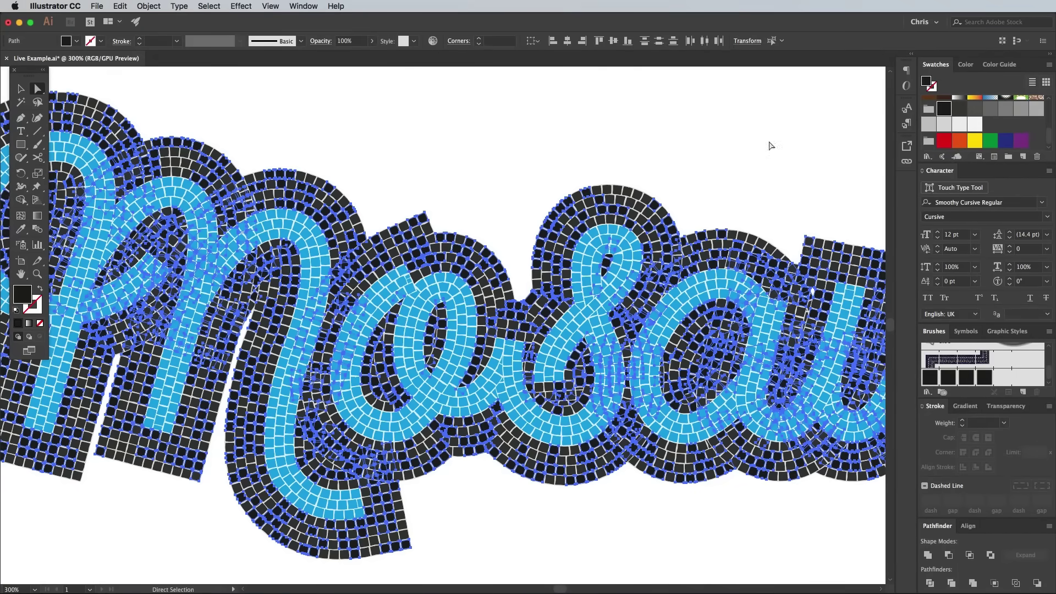
click(716, 152)
Step: Directly select one blue tile in the O and extend the selection to all tiles with the same fill color
key(super+equal)
key(super+equal)
key(super+equal)
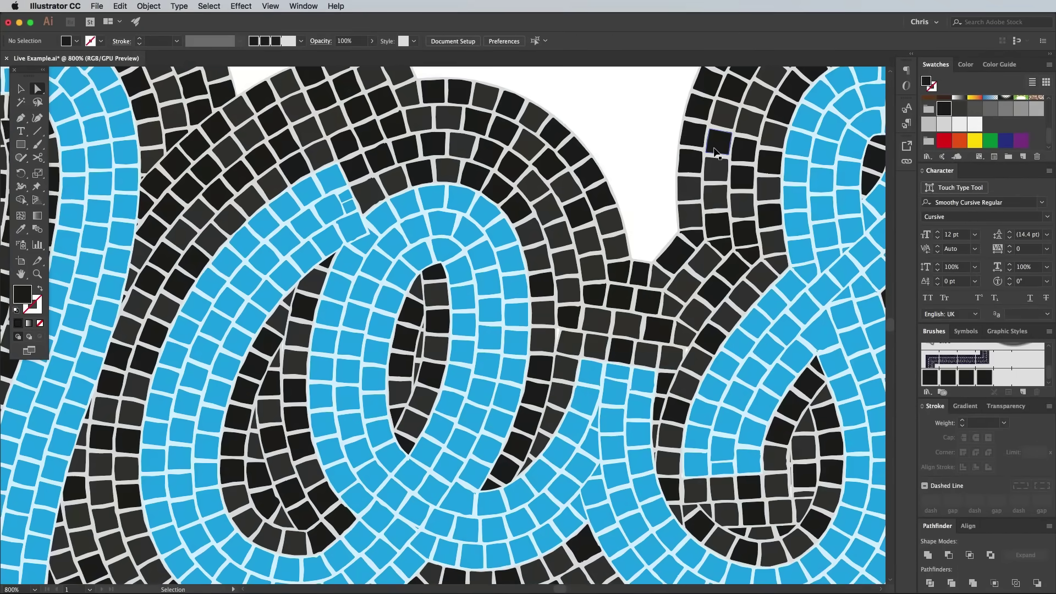
click(448, 224)
click(215, 5)
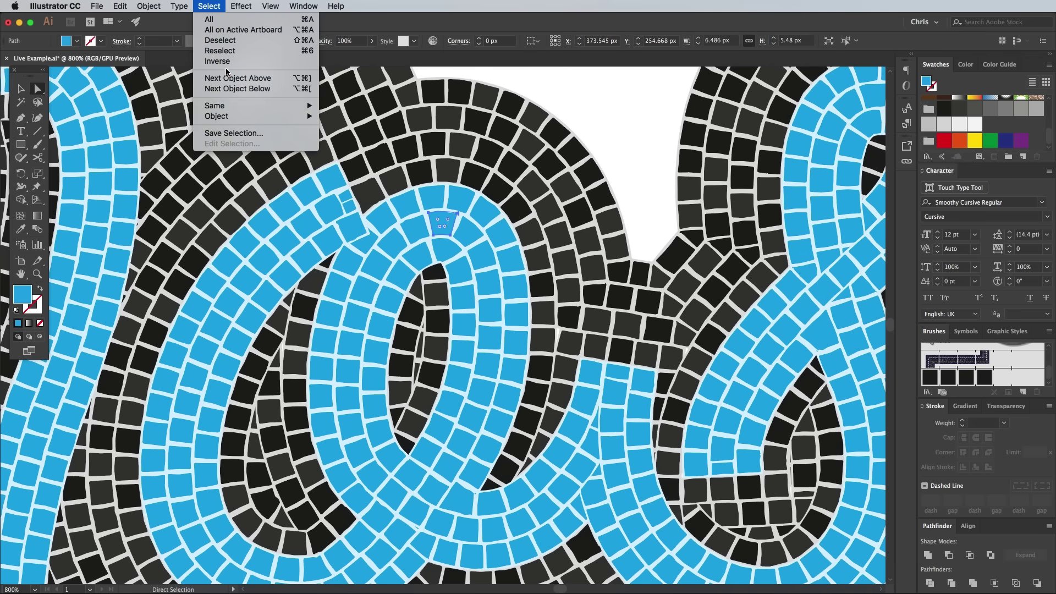
mouse_move(242, 106)
click(348, 148)
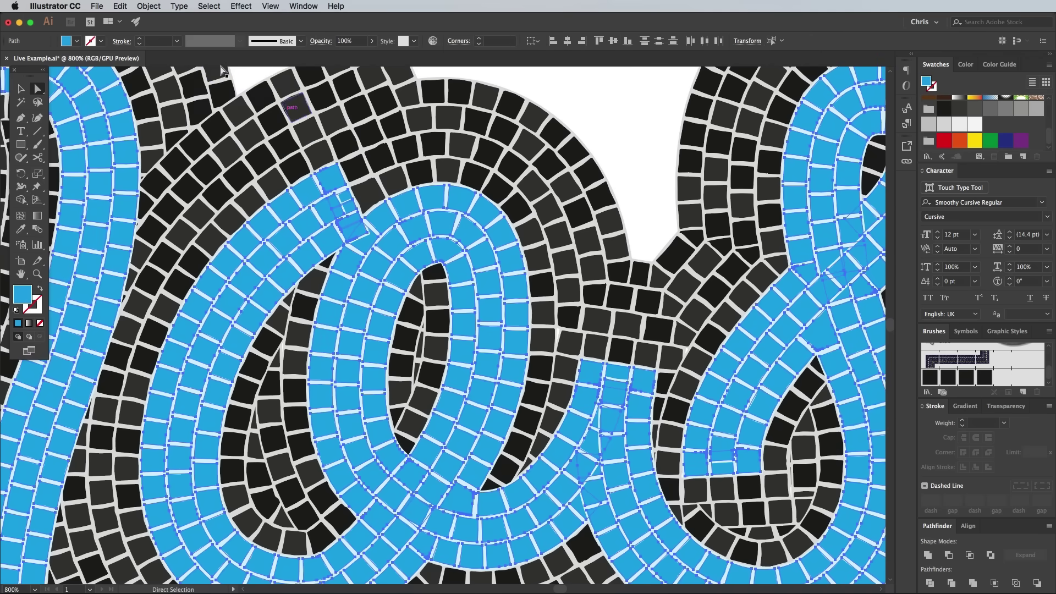
Step: Run the Random Select script on the blue tiles with a maximum of 50 percent
click(97, 6)
mouse_move(134, 222)
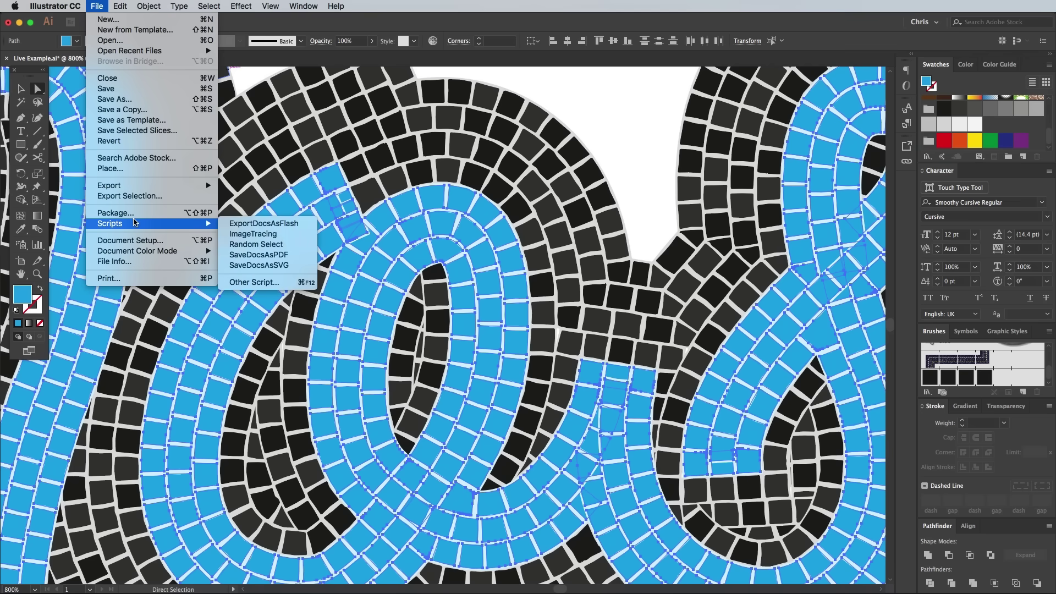
click(259, 244)
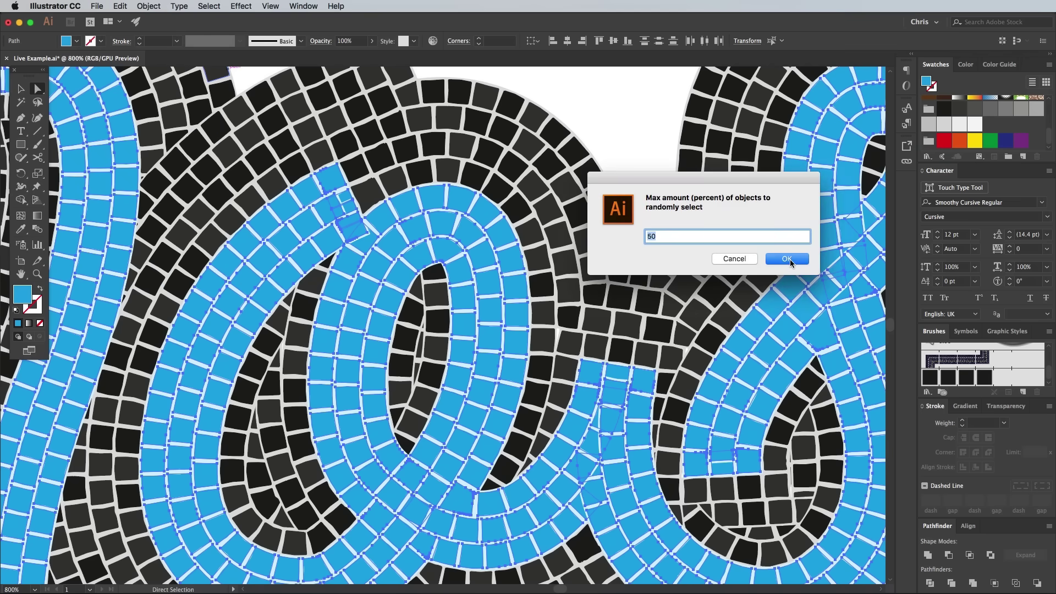
click(787, 259)
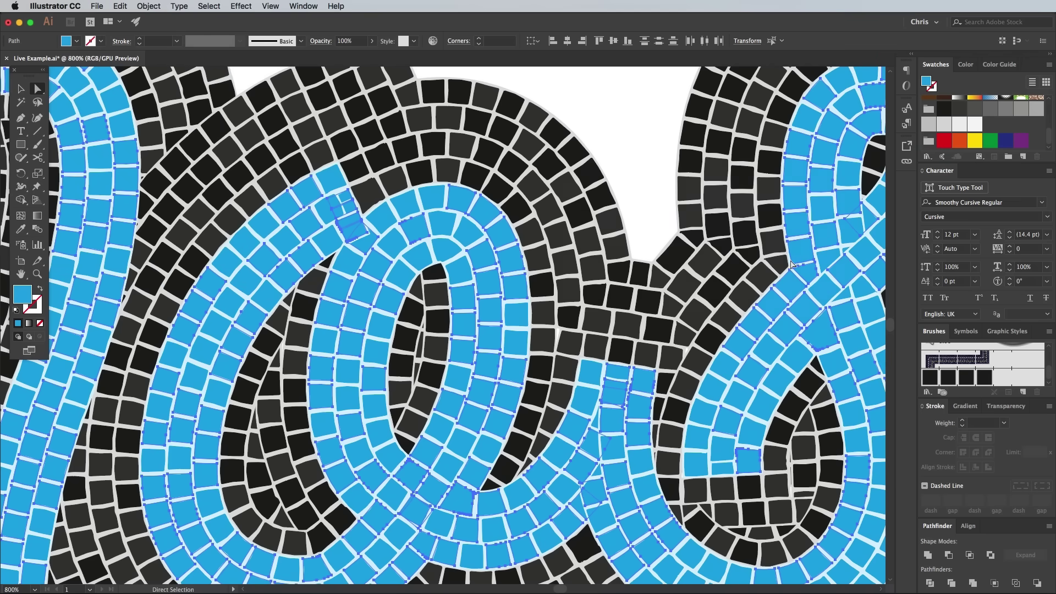
Step: Recolor the randomly selected tiles to a lighter, less saturated blue using the Color Picker and deselect them
double_click(23, 294)
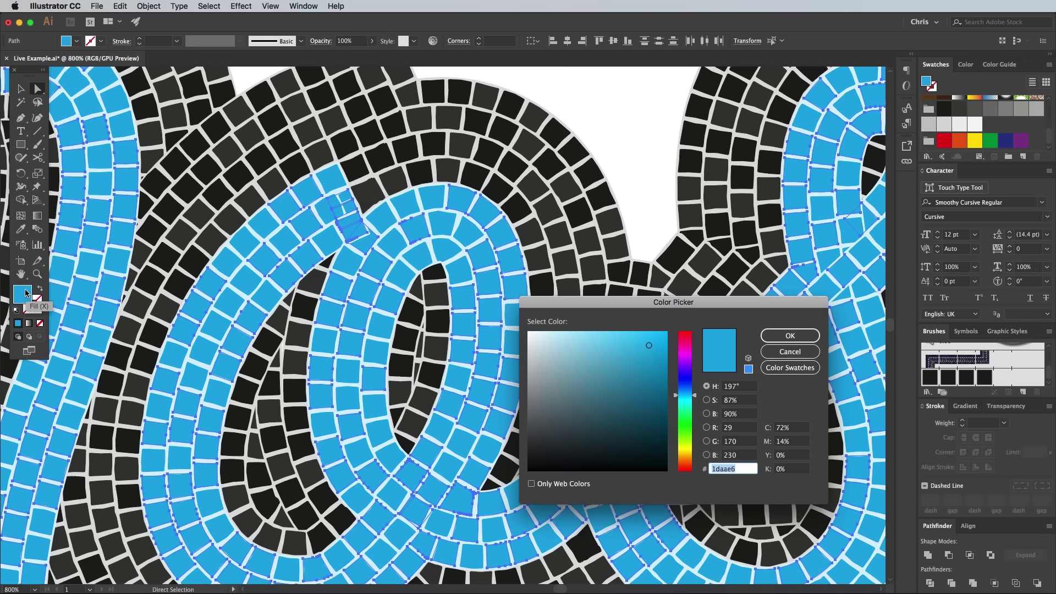
click(598, 345)
click(780, 336)
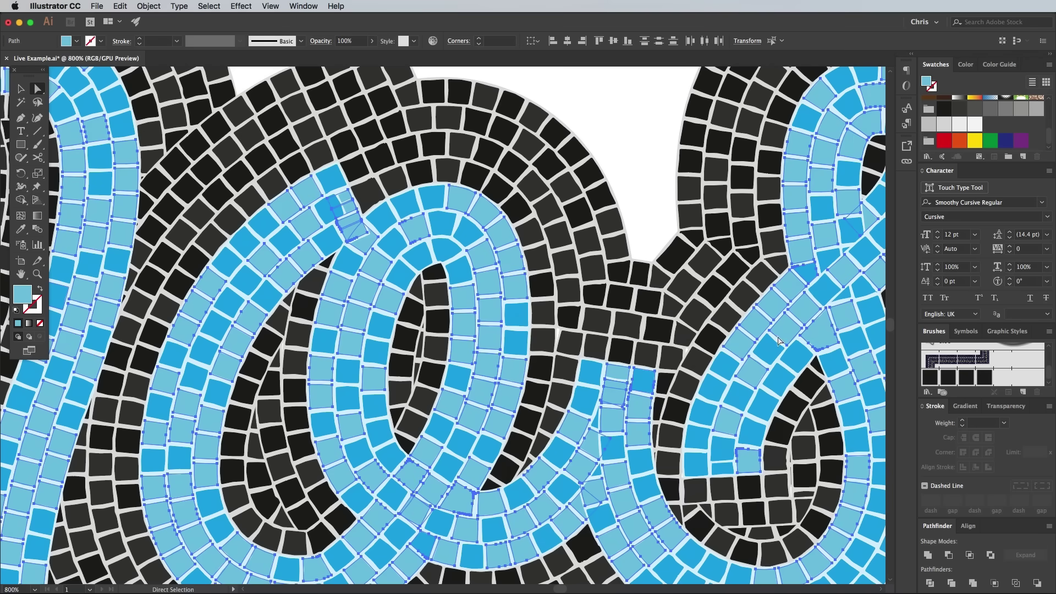
click(635, 169)
Step: Draw a hexagon about 8.3 px wide and 7.2 px high above the lettering and fill it with the very light gray swatch
key(super+minus)
key(super+minus)
key(super+minus)
key(super+minus)
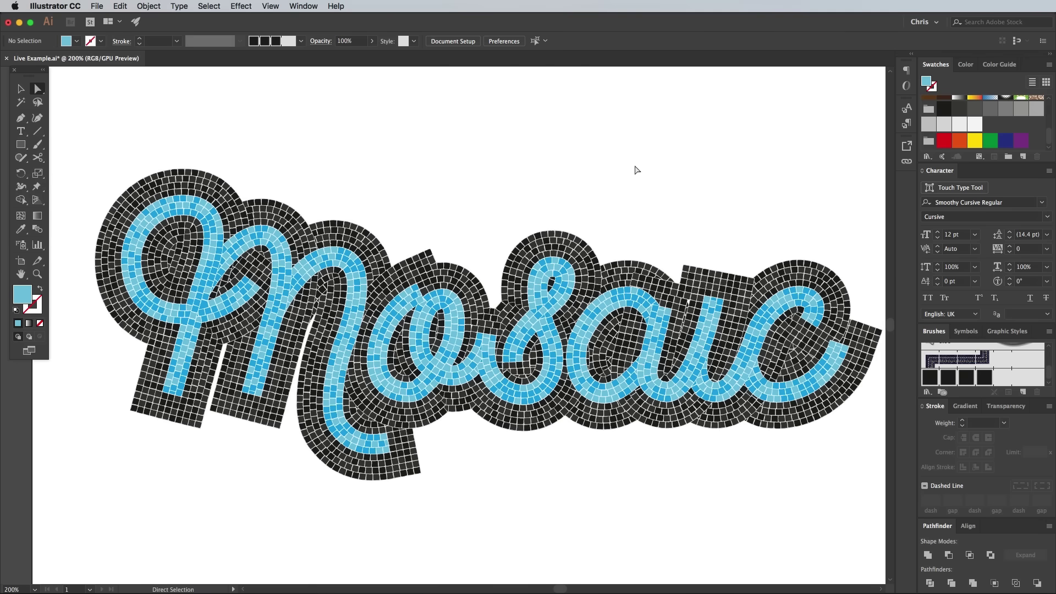
click(21, 144)
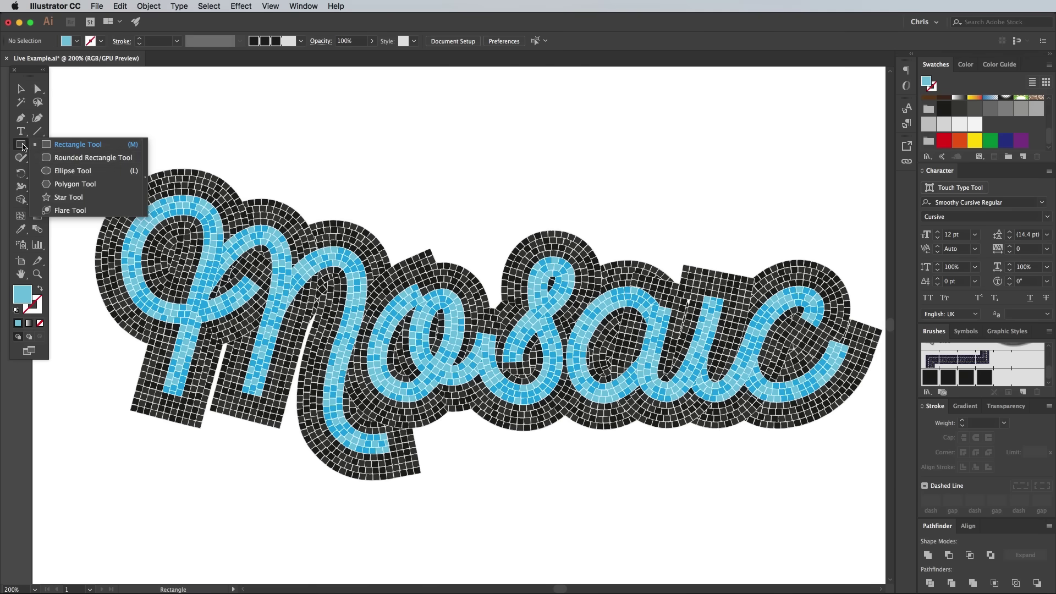
click(67, 187)
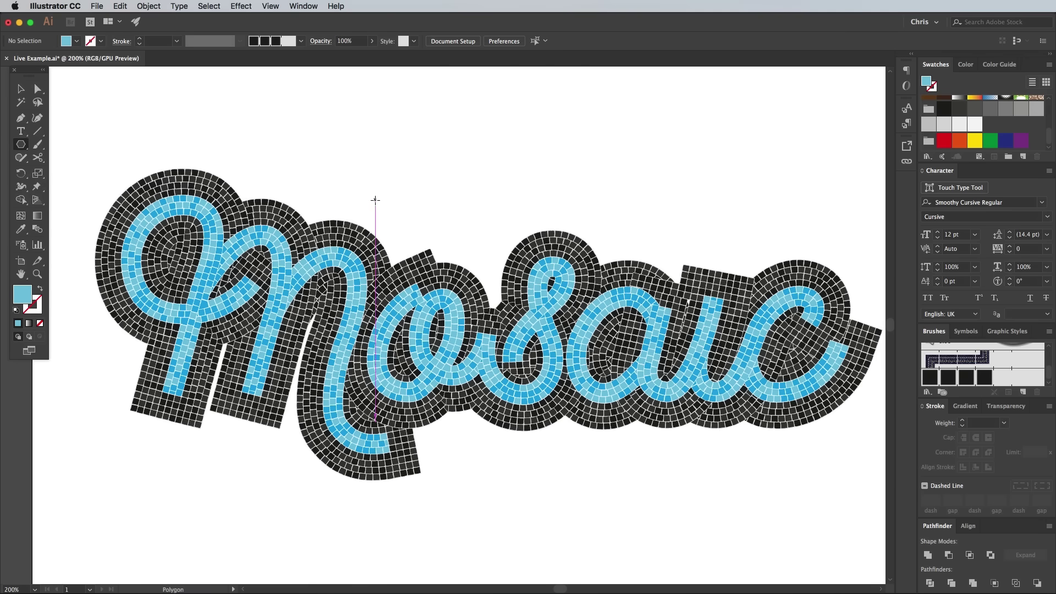
key(super+plus)
key(super+plus)
key(super+plus)
key(super+plus)
key(space)
drag(365, 248, 660, 506)
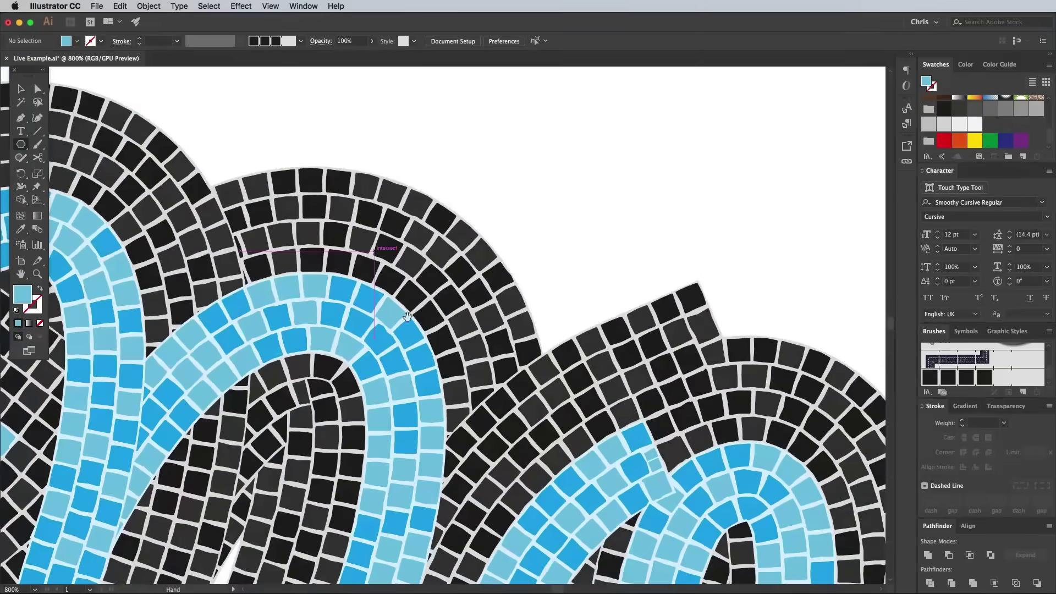
drag(352, 225, 519, 483)
drag(367, 272, 679, 550)
drag(417, 305, 542, 330)
mouse_move(372, 374)
mouse_down()
mouse_move(392, 398)
mouse_move(382, 389)
mouse_up()
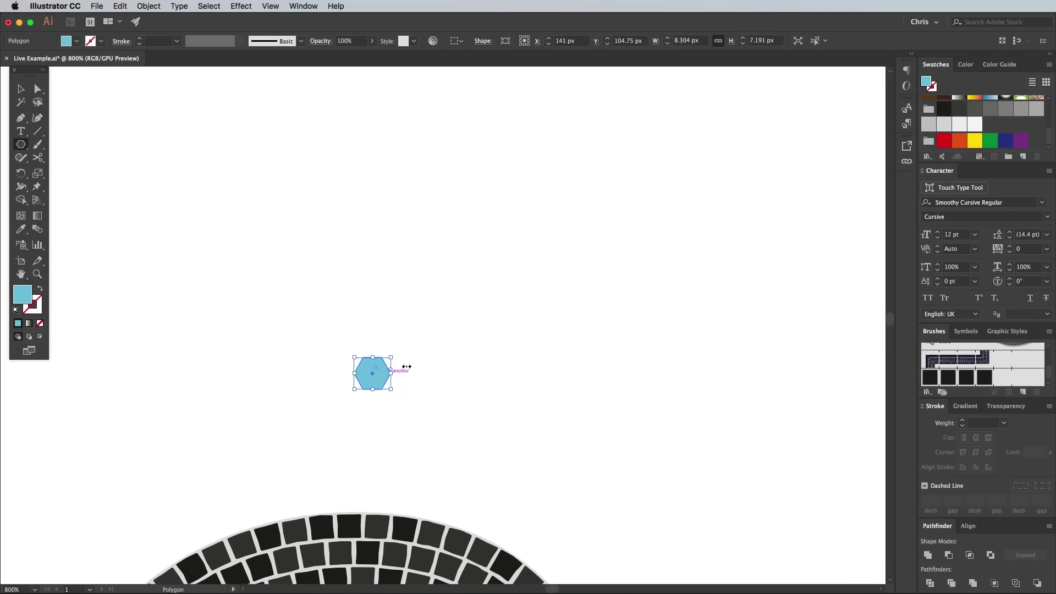
click(959, 124)
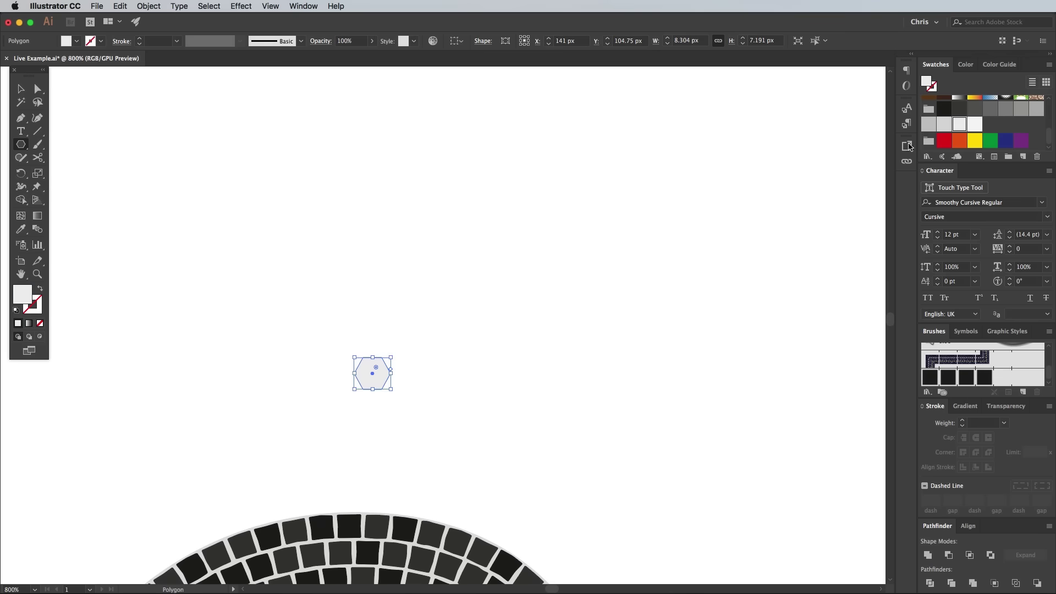
Step: Move the hexagon off the artboard onto the empty canvas above it
click(20, 90)
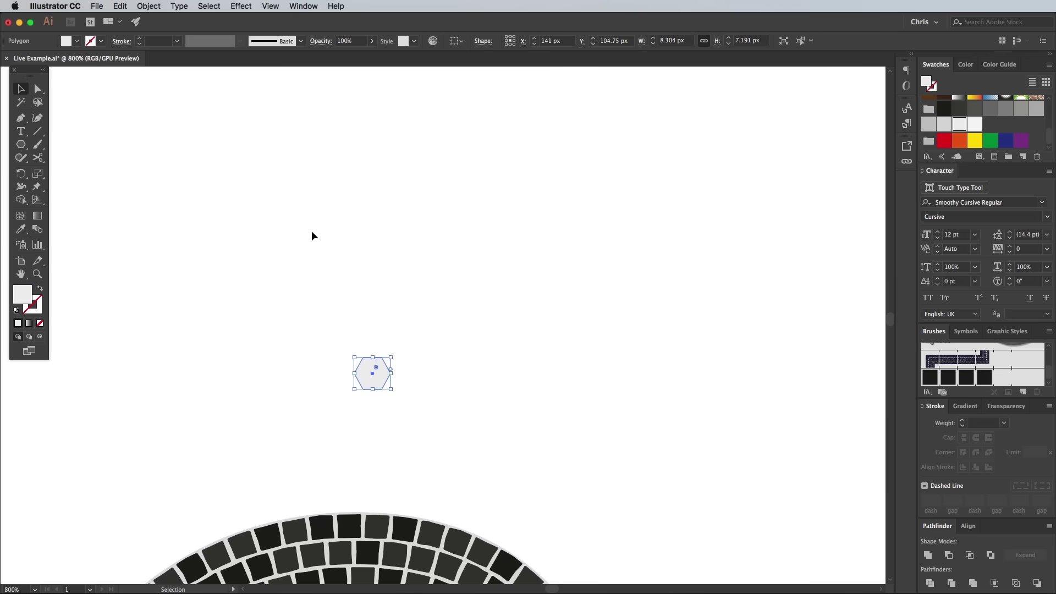
key(super+minus)
key(super+minus)
key(super+minus)
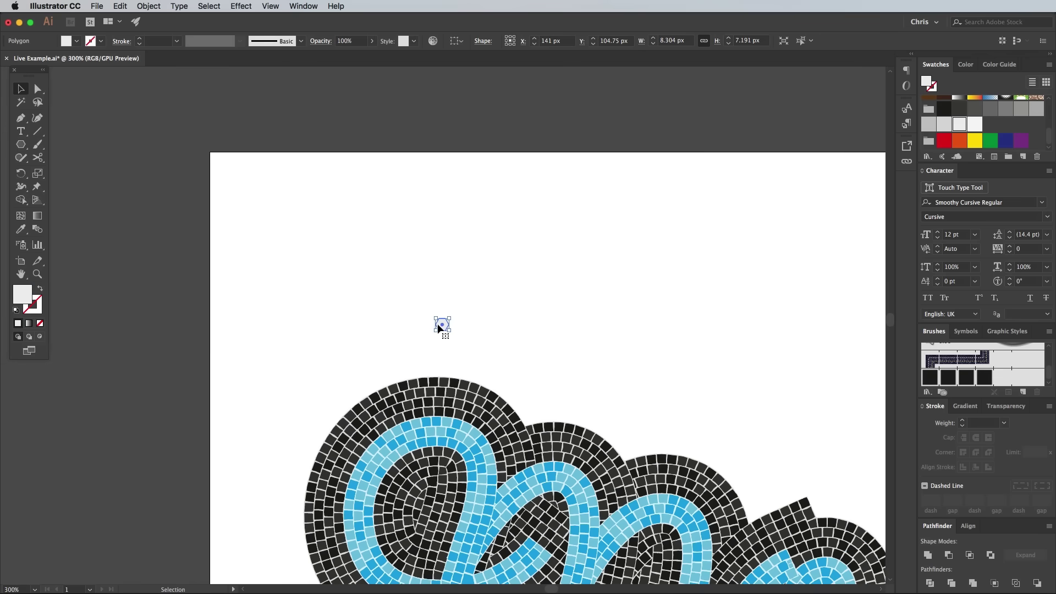
drag(456, 279, 412, 478)
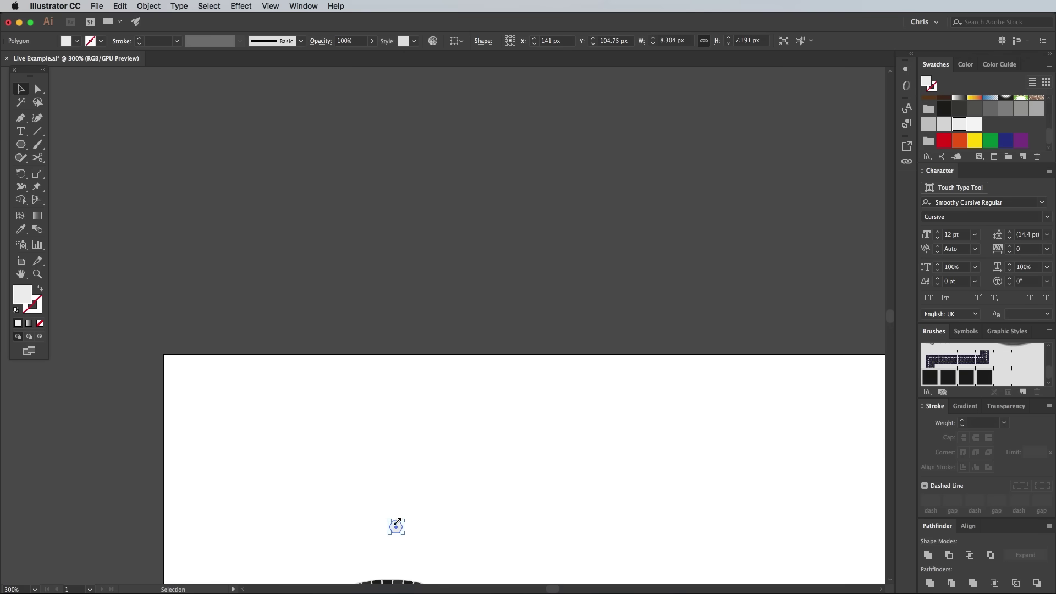
drag(395, 525, 381, 126)
scroll(401, 358, up, 5)
key(super+equal)
key(super+equal)
key(super+equal)
key(super+equal)
key(super+equal)
key(super+equal)
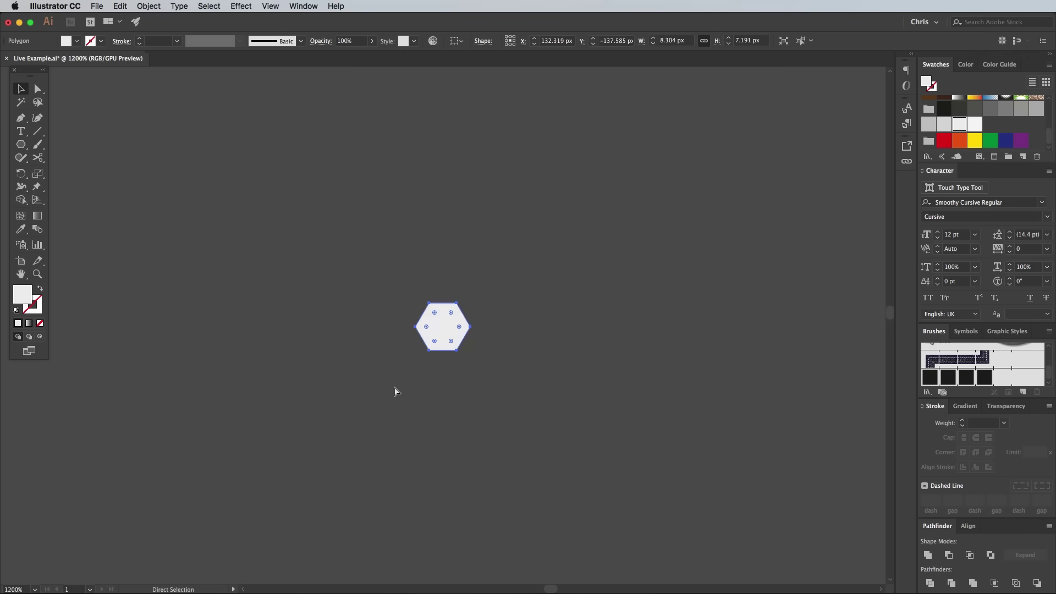
Step: Duplicate the hexagon directly below itself and move the copy down by 0.5 px
alt+drag(438, 327, 435, 420)
click(149, 6)
mouse_move(165, 19)
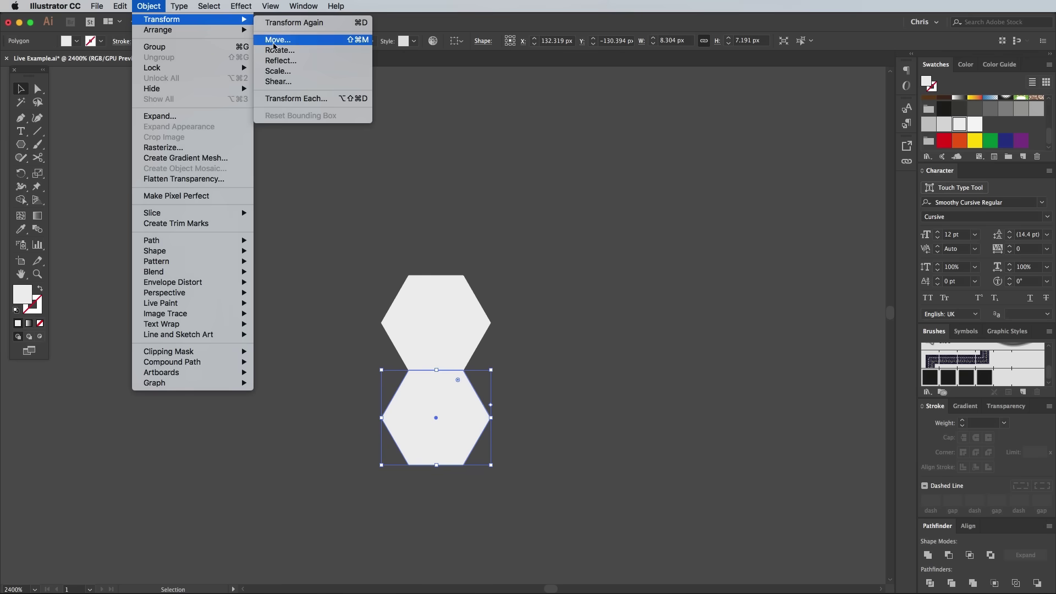
click(274, 44)
key(Tab)
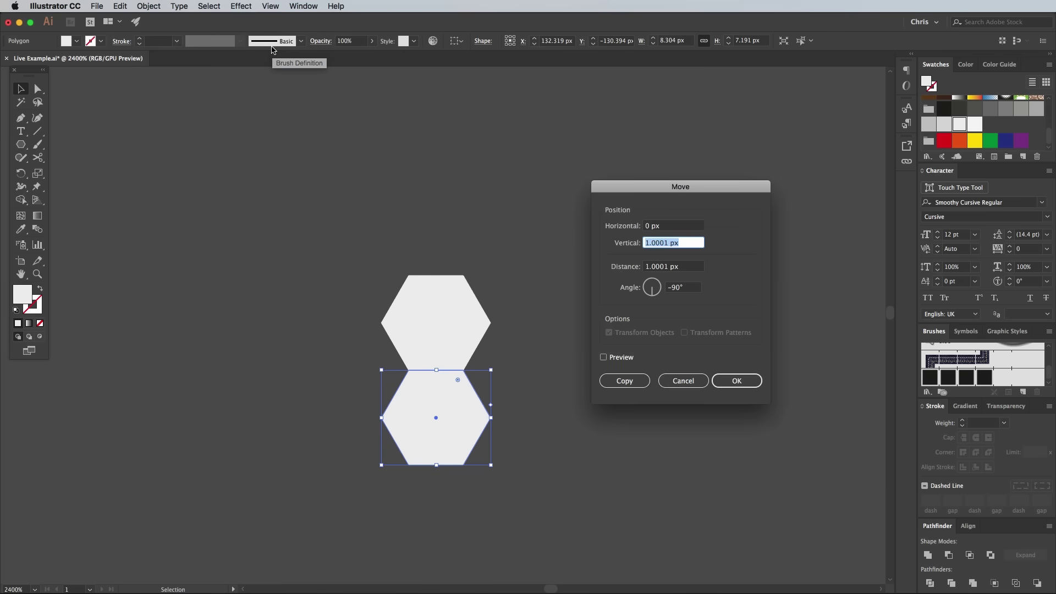
text(0.5)
click(603, 357)
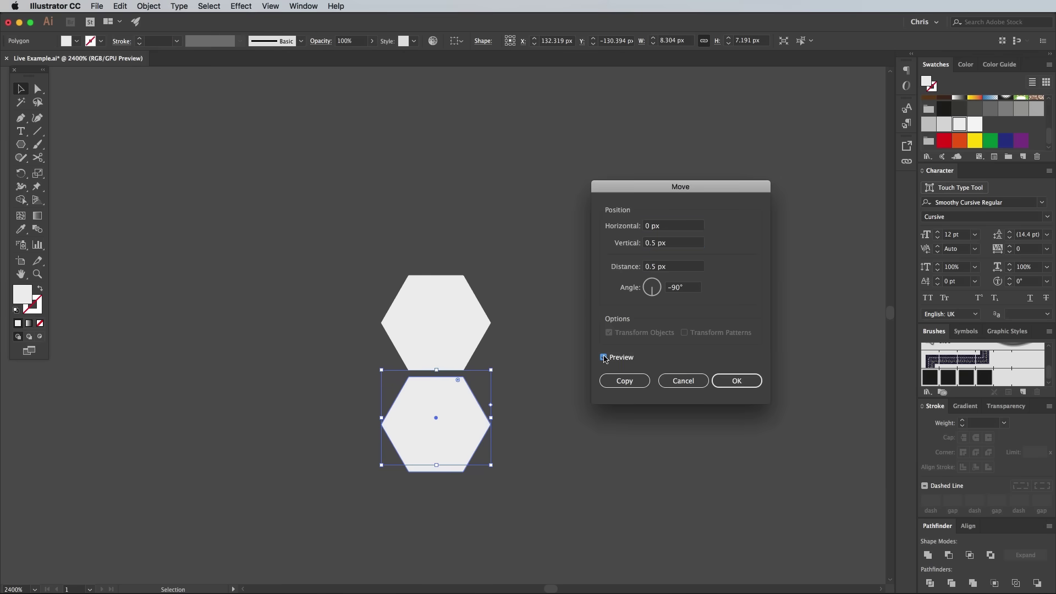
click(736, 381)
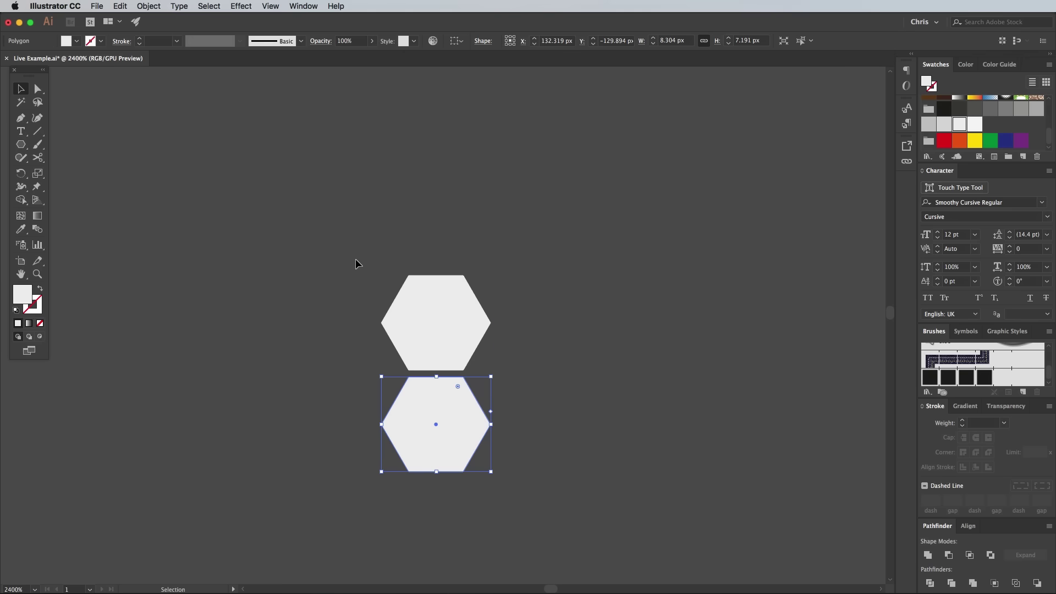
Step: Duplicate both hexagons as a staggered second column and align its slanted edge with the first column in Outline view
drag(356, 261, 504, 436)
drag(440, 345, 519, 396)
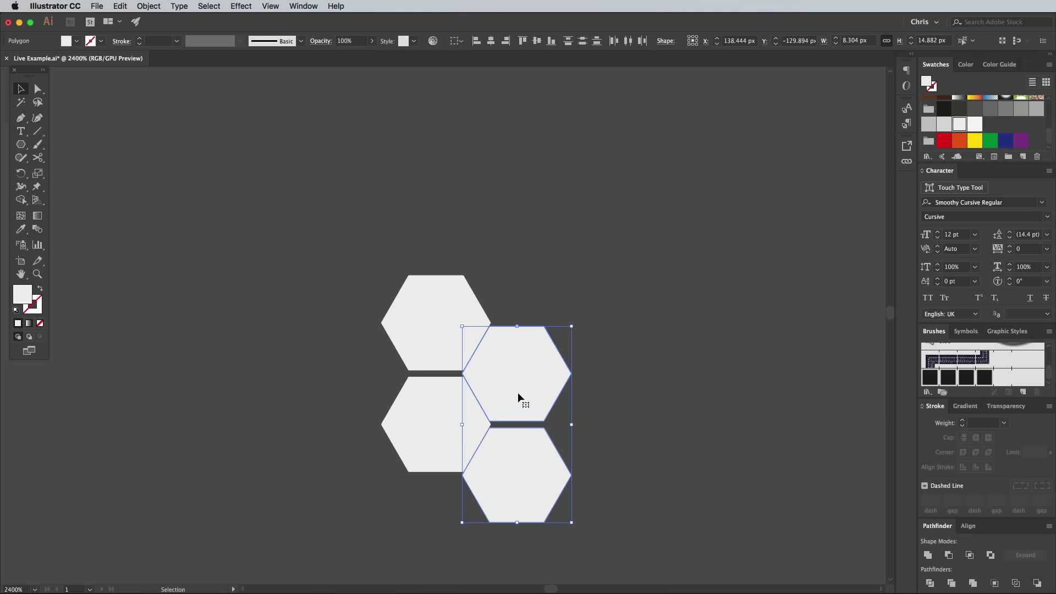
key(a)
key(super+y)
key(super+equal)
key(super+equal)
key(super+equal)
scroll(518, 395, up, 7)
scroll(519, 395, left, 5)
drag(606, 208, 602, 207)
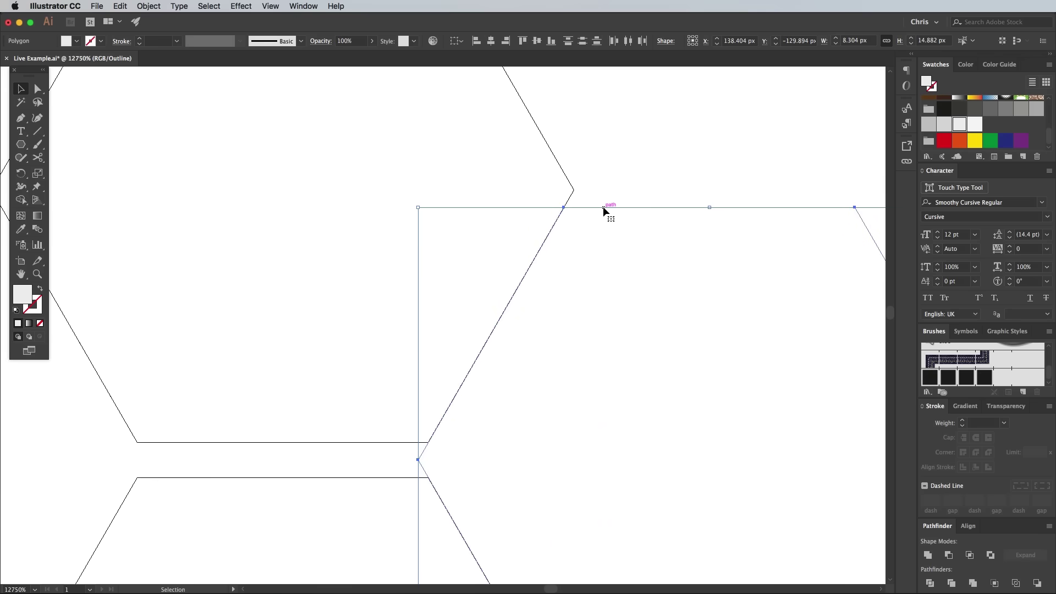
Step: Move the second hexagon column 0.5 px horizontally with the Move command and return to the filled preview
key(Return)
text(0.5)
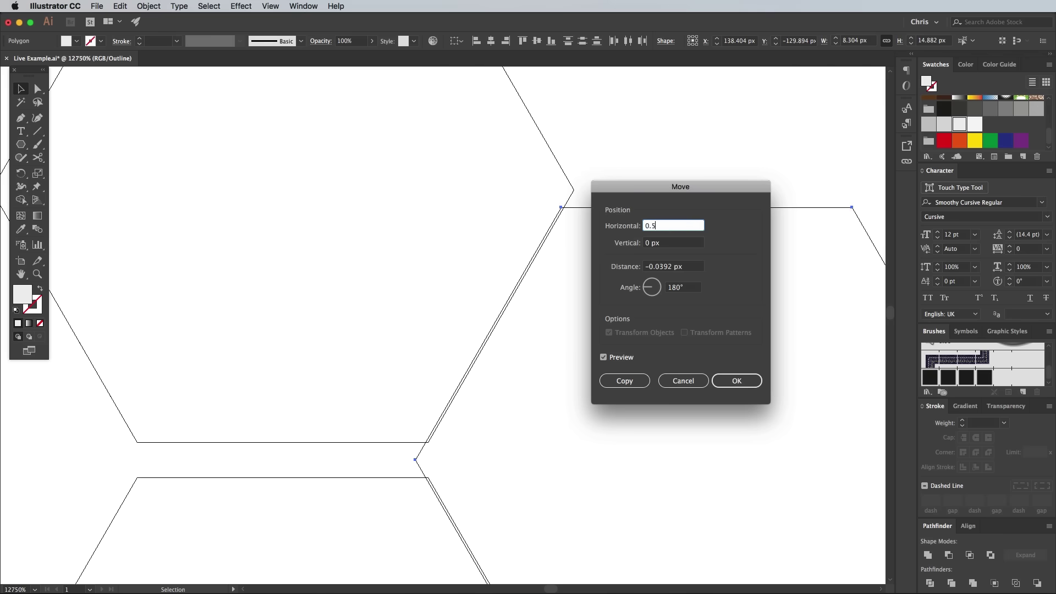
click(737, 379)
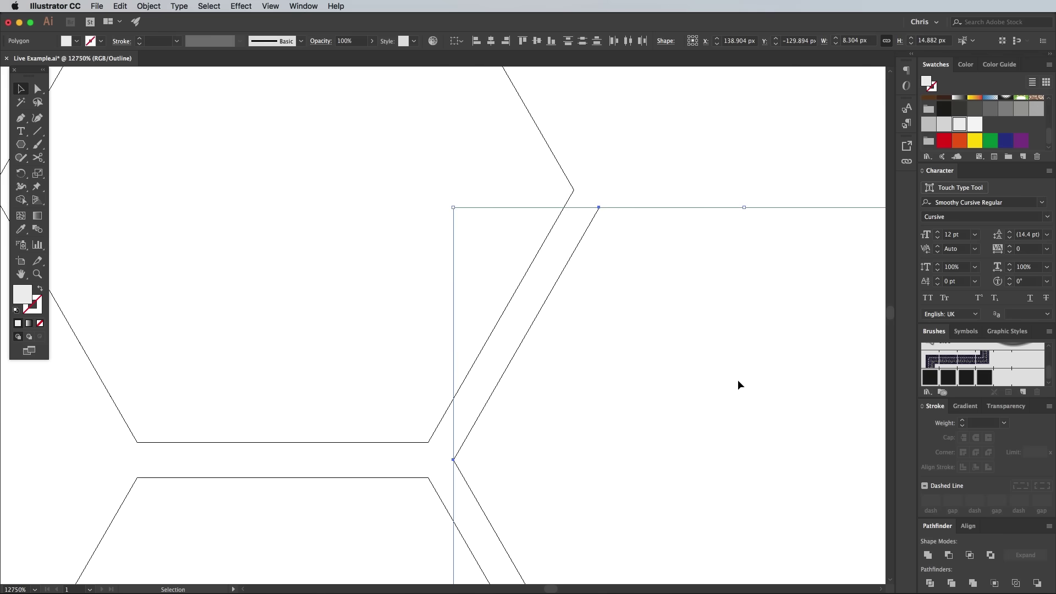
key(a)
key(super+y)
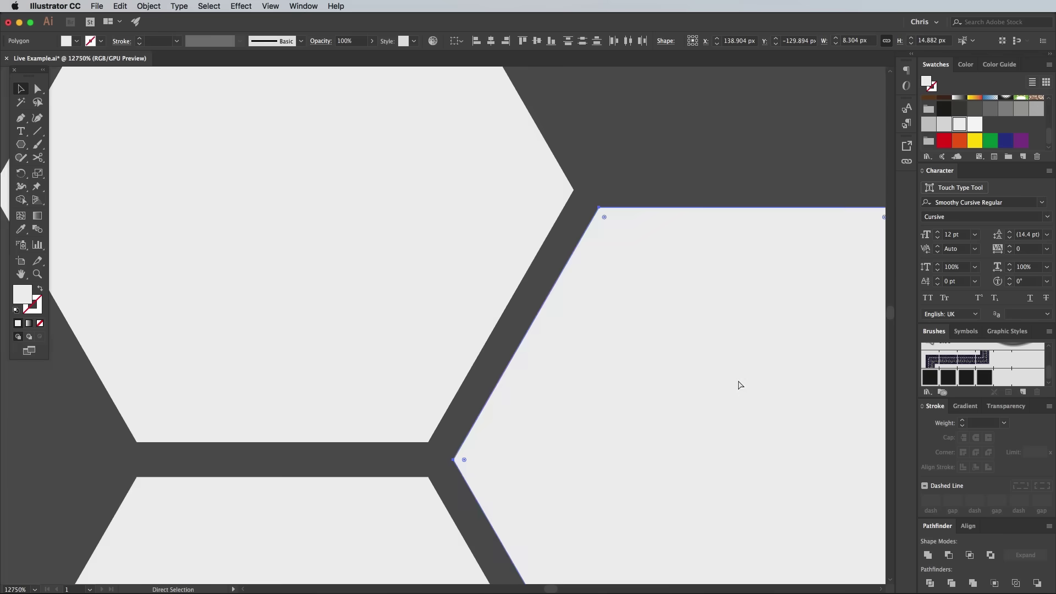
Step: Duplicate the four hexagons to the right and adjust the copy in Outline view to keep the same gap between columns
key(super+minus)
key(super+minus)
key(super+minus)
key(v)
key(super+a)
drag(326, 199, 551, 202)
key(super+y)
key(super+plus)
key(super+plus)
key(super+plus)
key(super+plus)
key(super+plus)
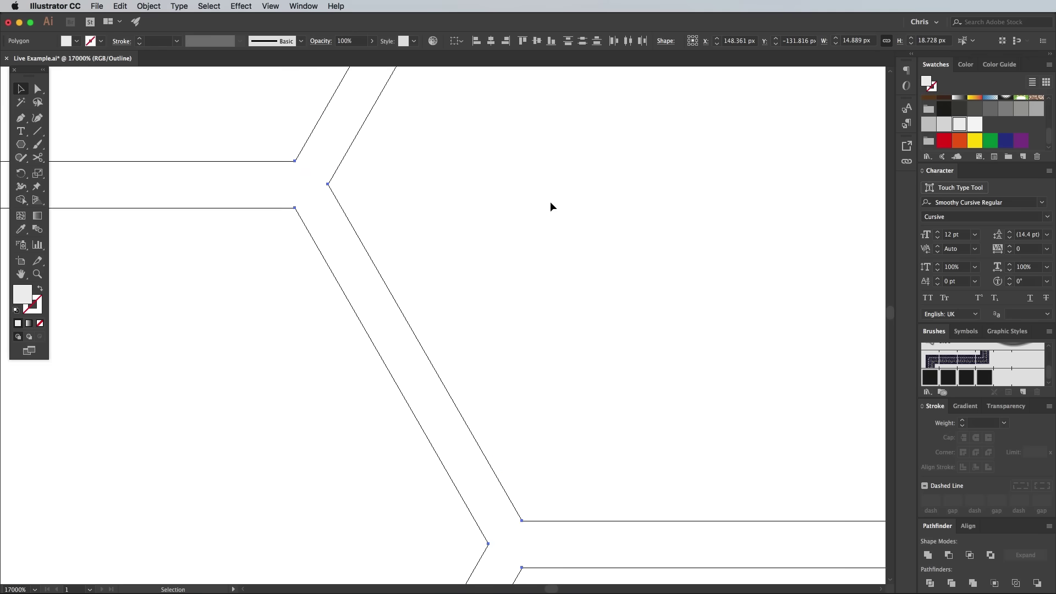
scroll(551, 202, left, 10)
drag(722, 234, 715, 232)
key(Right)
key(super+minus)
key(super+minus)
key(super+minus)
key(super+minus)
key(super+minus)
key(super+y)
Step: Duplicate the eight-hexagon block to the right and repeat the duplication three times to form a long strip
key(super+a)
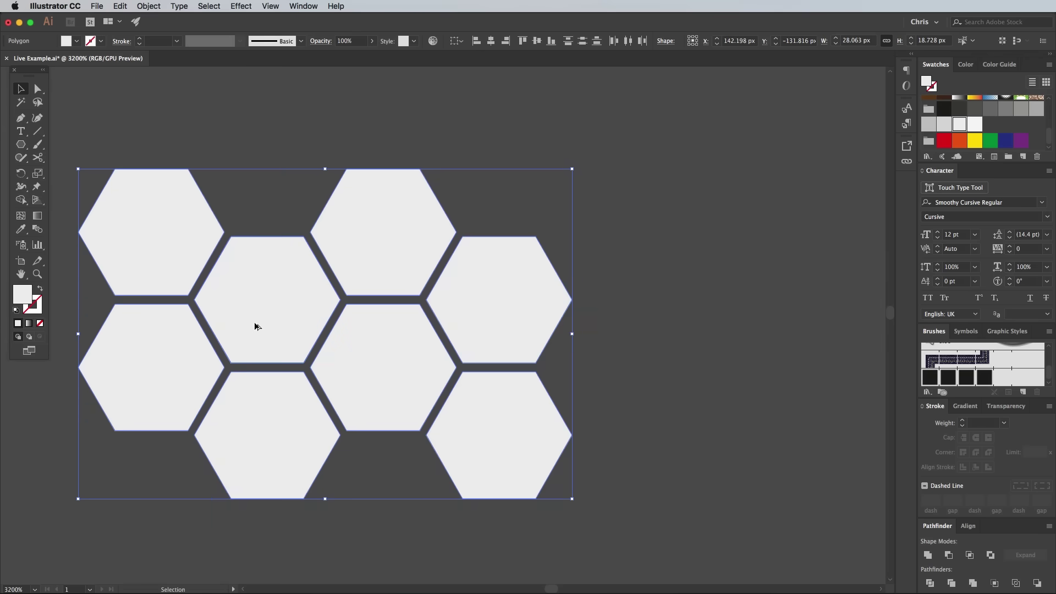
drag(268, 326, 719, 338)
key(super+minus)
key(super+minus)
key(super+minus)
key(super+minus)
key(super+minus)
key(super+minus)
key(super+minus)
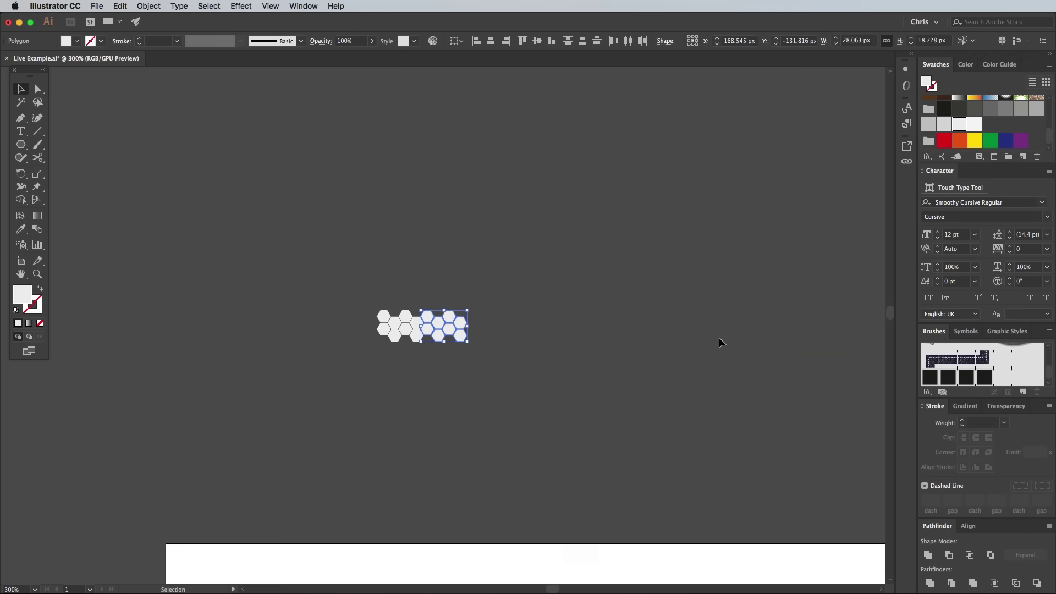
key(super+d)
key(super+d)
key(super+d)
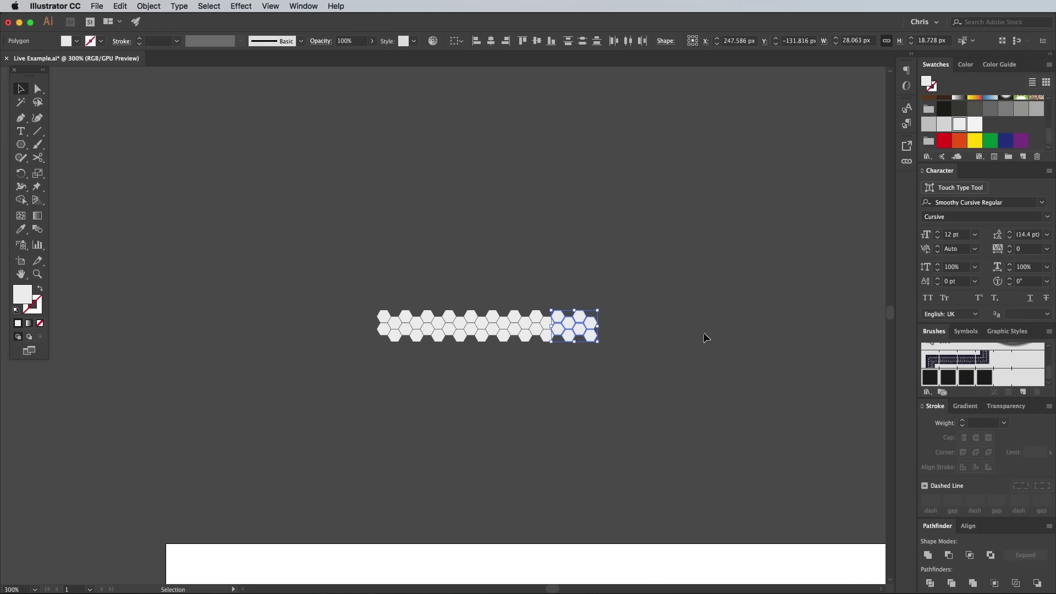
Step: Duplicate the whole hexagon strip downward with matching gaps and repeat the duplication six times to build a full grid
key(super+a)
key(super+equal)
key(super+equal)
key(super+equal)
key(super+equal)
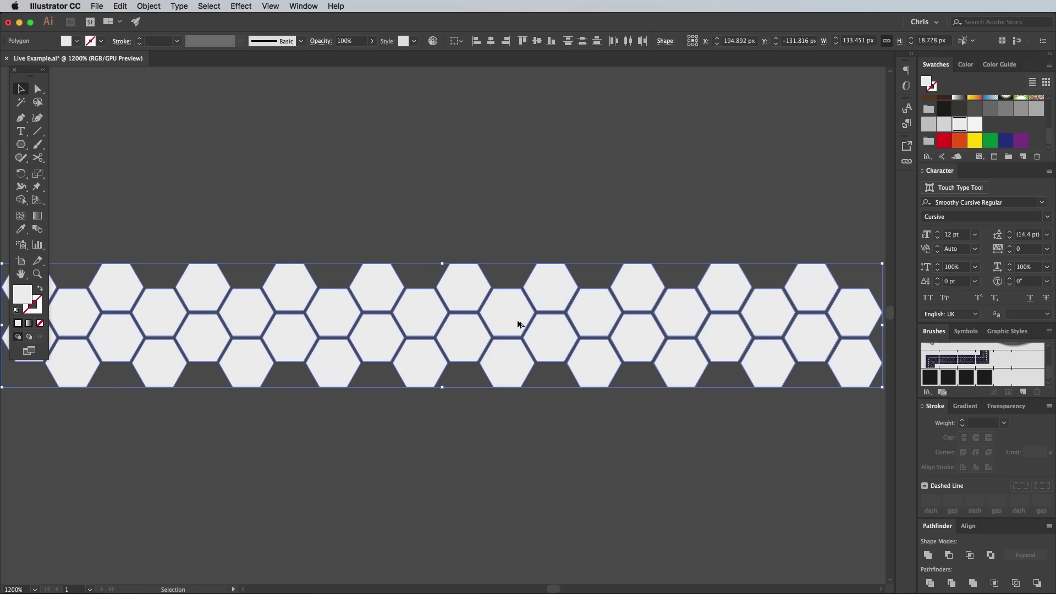
drag(519, 324, 515, 425)
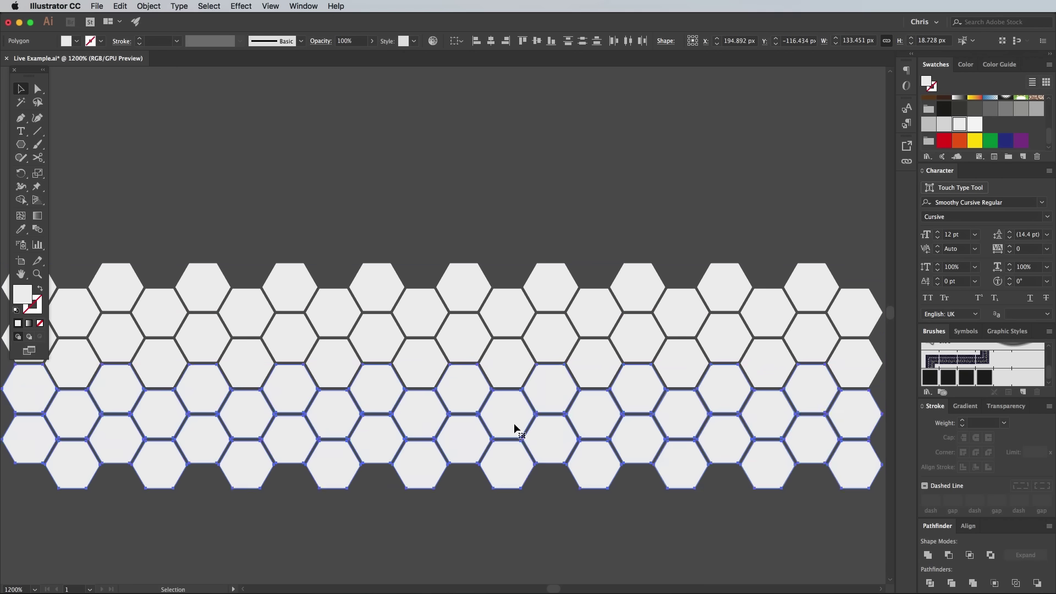
key(super+minus)
key(super+minus)
key(super+minus)
key(super+d)
key(super+d)
key(super+d)
key(super+d)
key(super+d)
key(super+d)
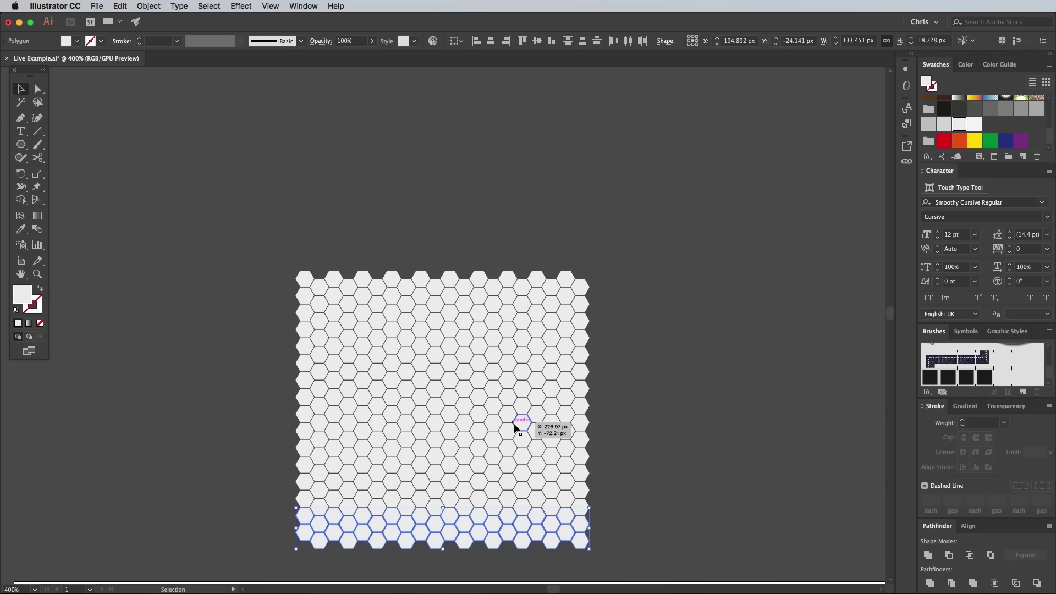
Step: Apply the Roughen effect to all hexagons with a relative size of 1%, detail of 30 per inch and corner points
key(super+a)
key(super+equal)
key(super+equal)
key(super+equal)
key(super+equal)
key(super+equal)
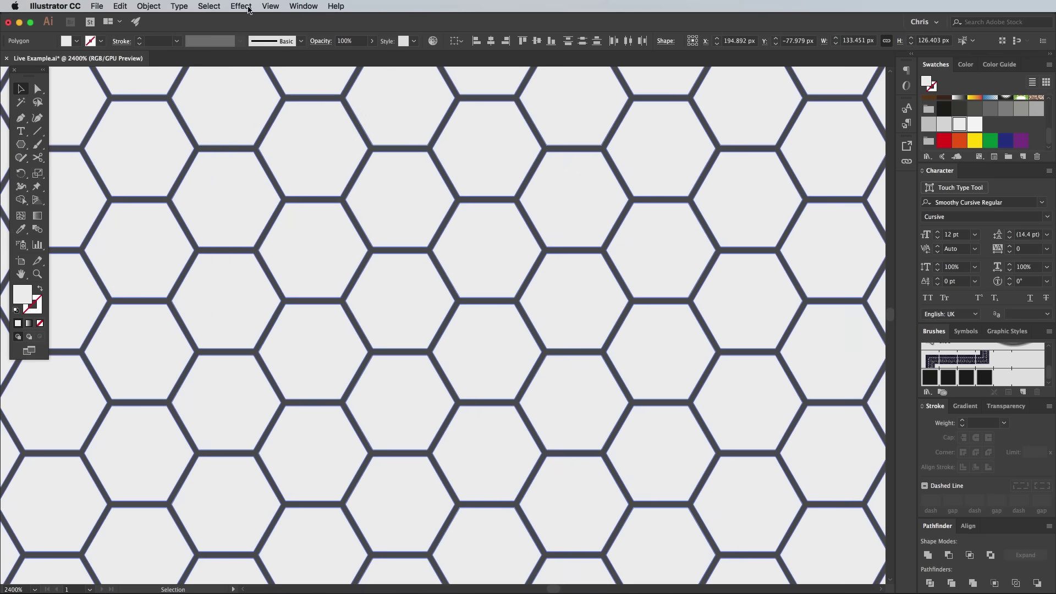
click(241, 6)
mouse_move(308, 104)
click(407, 127)
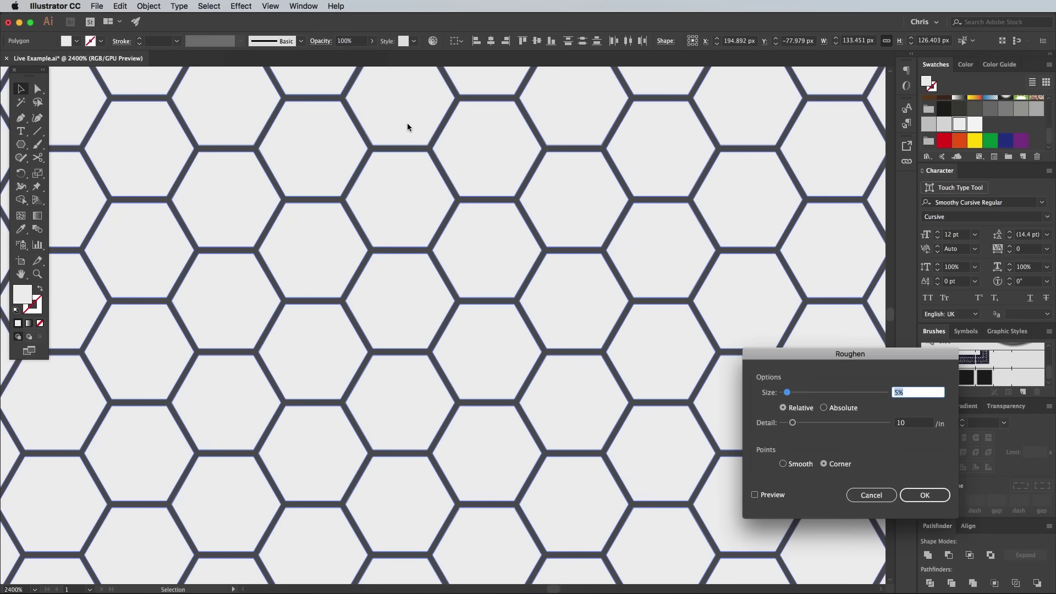
text(1)
key(Tab)
text(30)
click(754, 494)
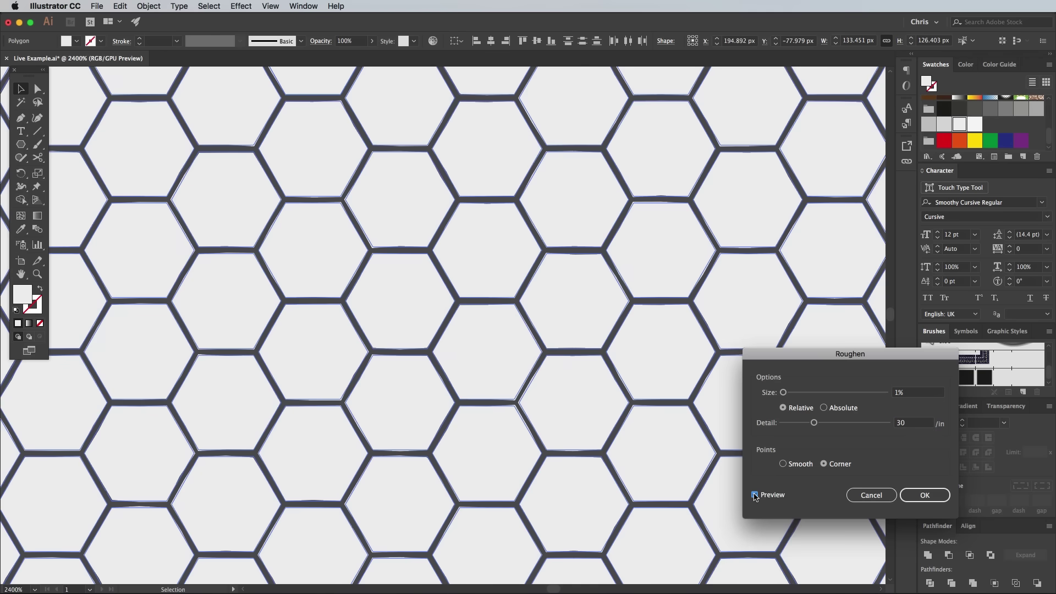
click(923, 495)
Step: Apply the Round Corners effect to all selected hexagons with the offered radius
click(241, 6)
mouse_move(308, 148)
click(424, 189)
click(890, 355)
key(super+minus)
key(super+minus)
key(super+minus)
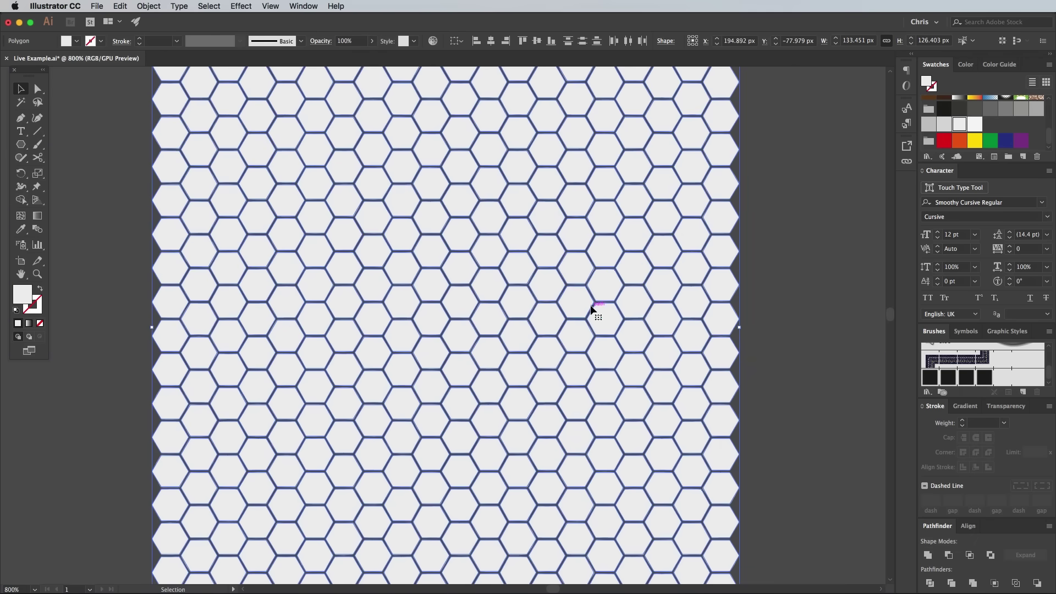
Step: Run the random selection script on the hexagons with a maximum of 50 percent, fill the chosen ones with the near-white swatch and deselect
click(97, 6)
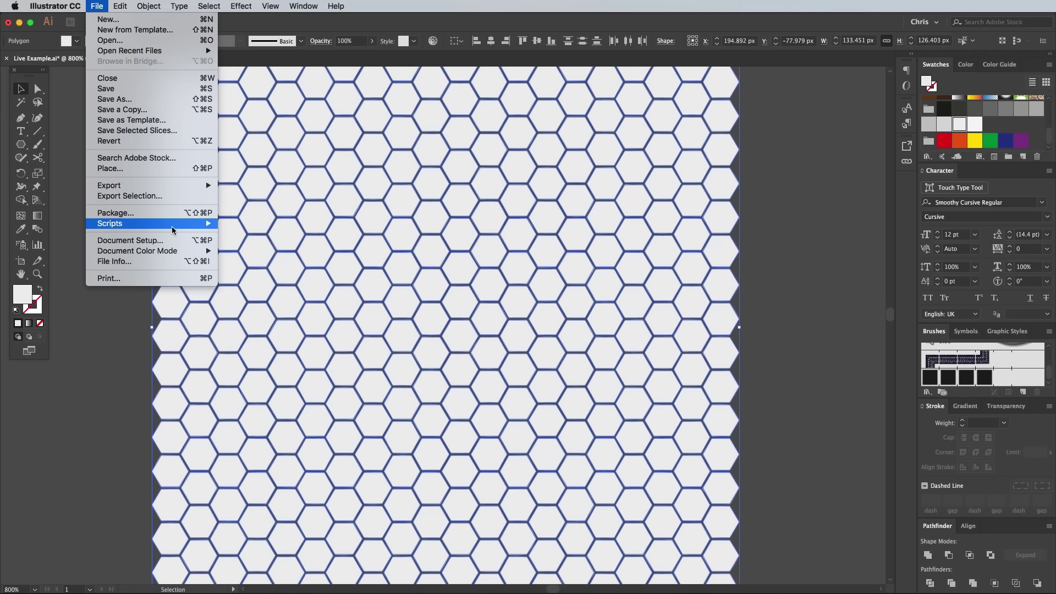
mouse_move(173, 230)
click(242, 243)
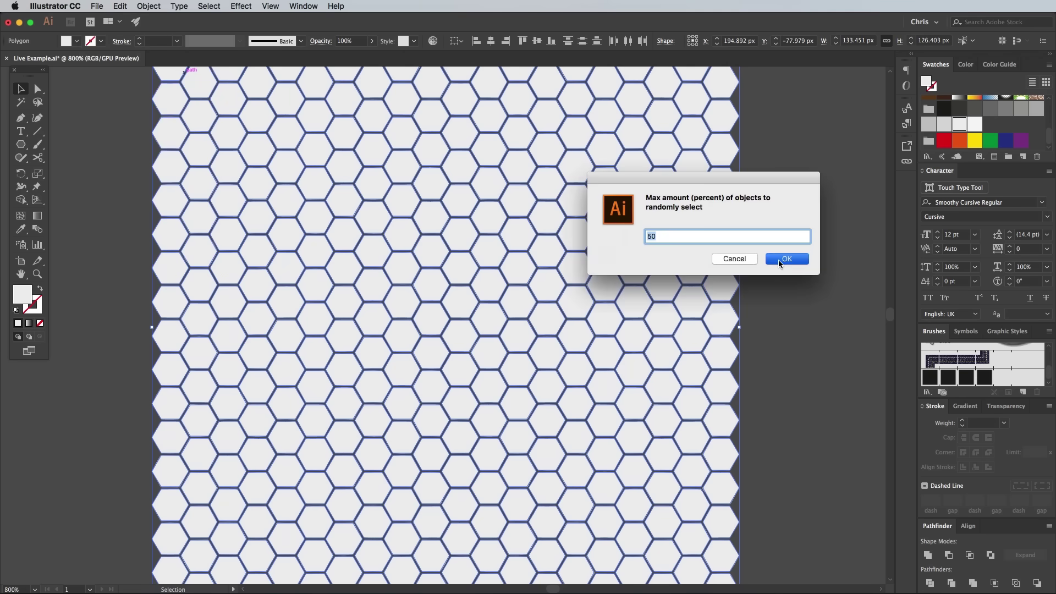
click(778, 260)
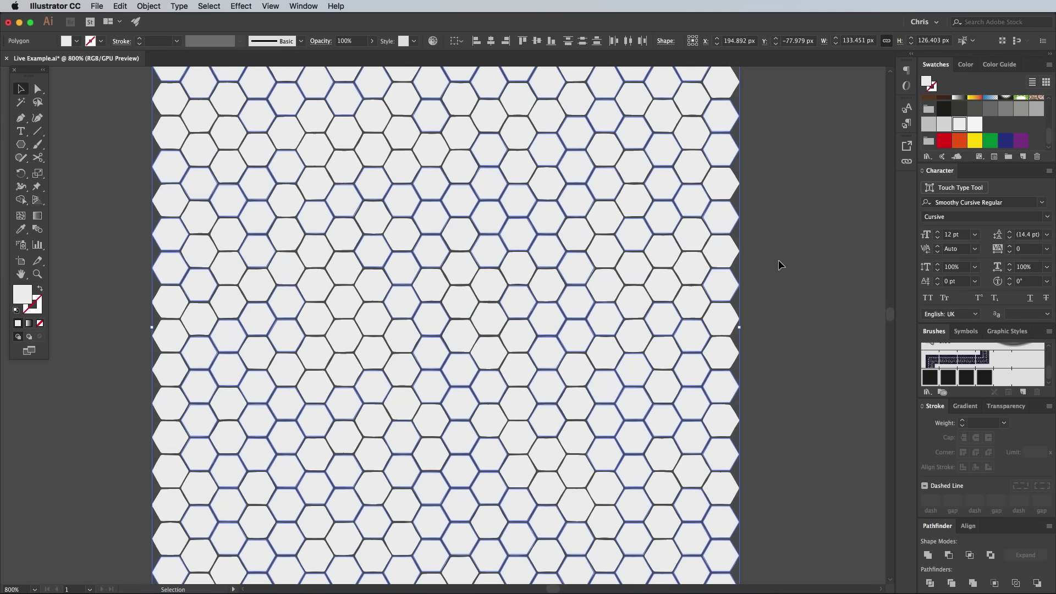
click(973, 126)
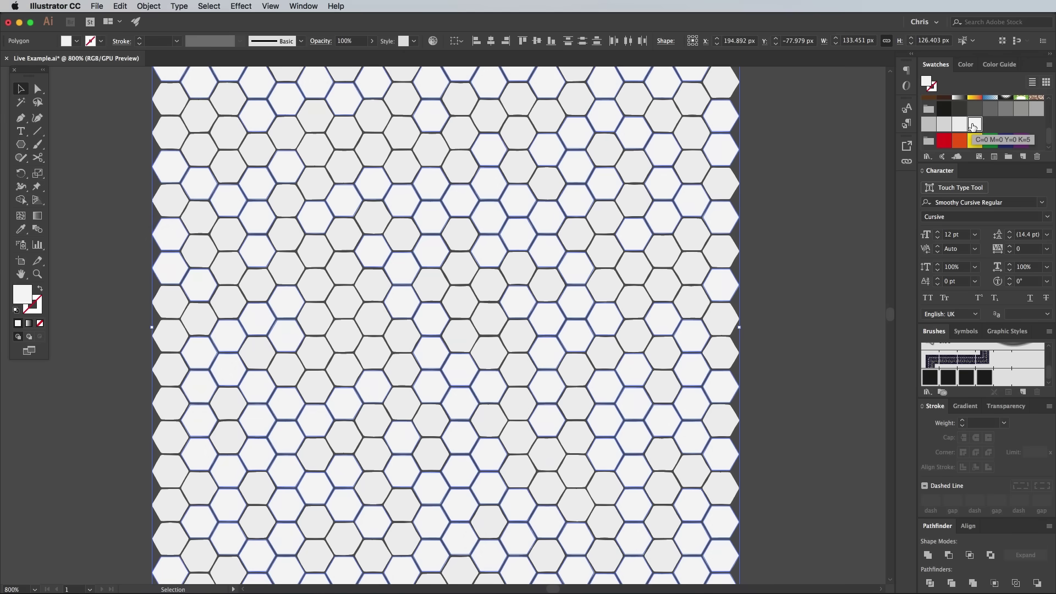
click(798, 195)
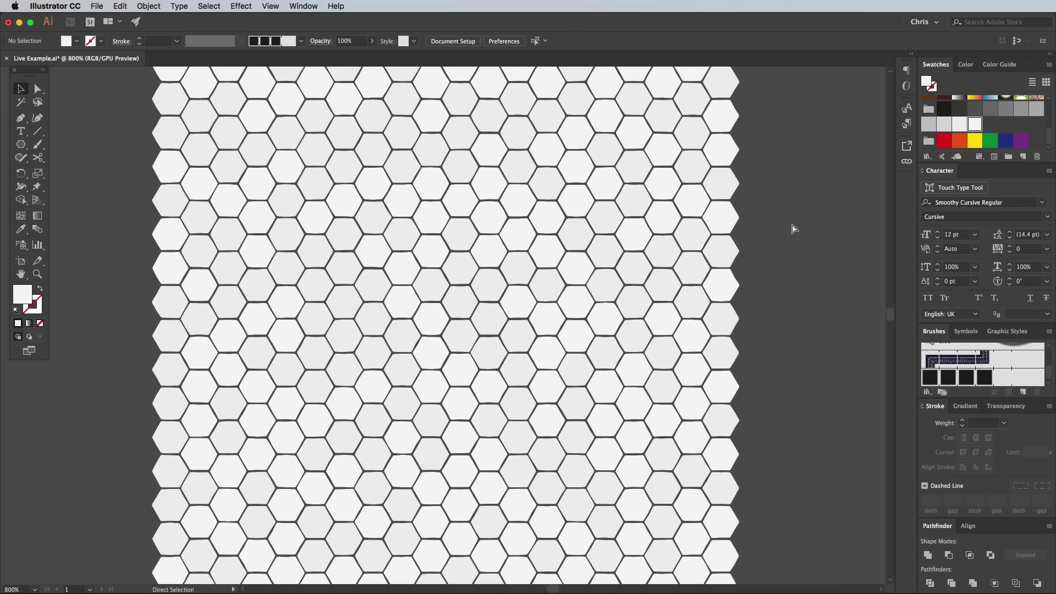
Step: Select the whole hexagon grid and duplicate it sideways so the copy continues the pattern edge to edge
drag(193, 127, 776, 563)
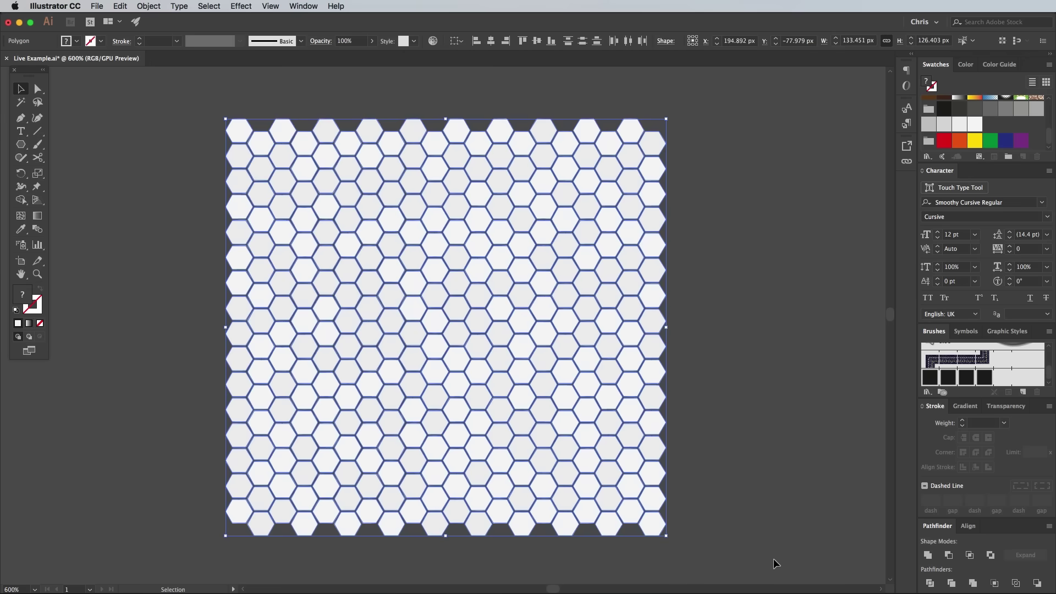
scroll(471, 396, right, 5)
drag(205, 299, 640, 327)
Step: Show the rulers and place a vertical guide on the seam between the two hexagon grids
click(270, 6)
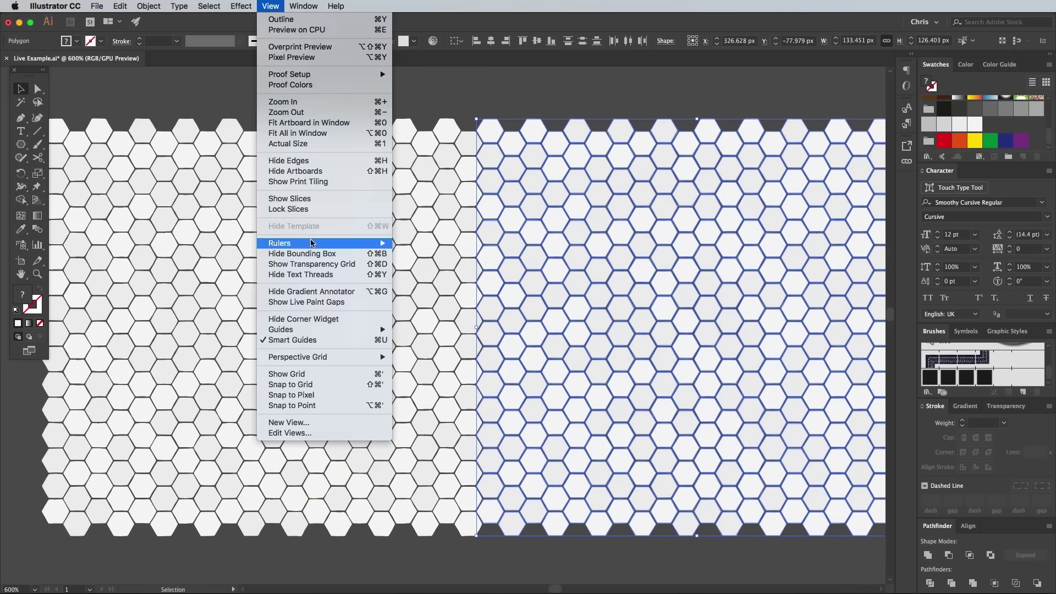
mouse_move(310, 243)
click(434, 243)
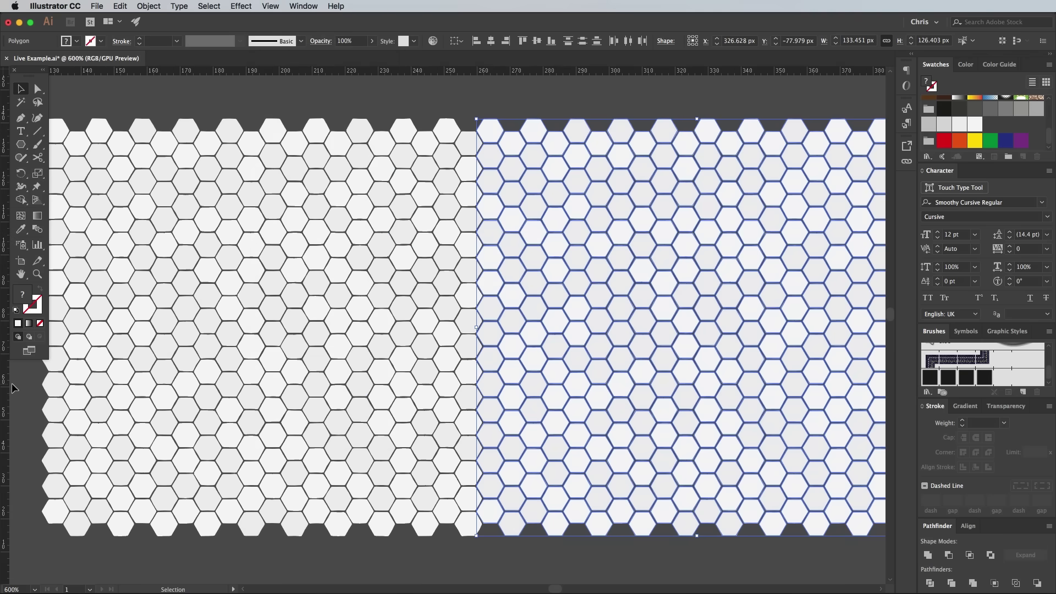
drag(2, 385, 477, 428)
Step: Duplicate both hexagon grids downward into a two-by-two block and place a horizontal guide on the seam
drag(550, 223, 565, 425)
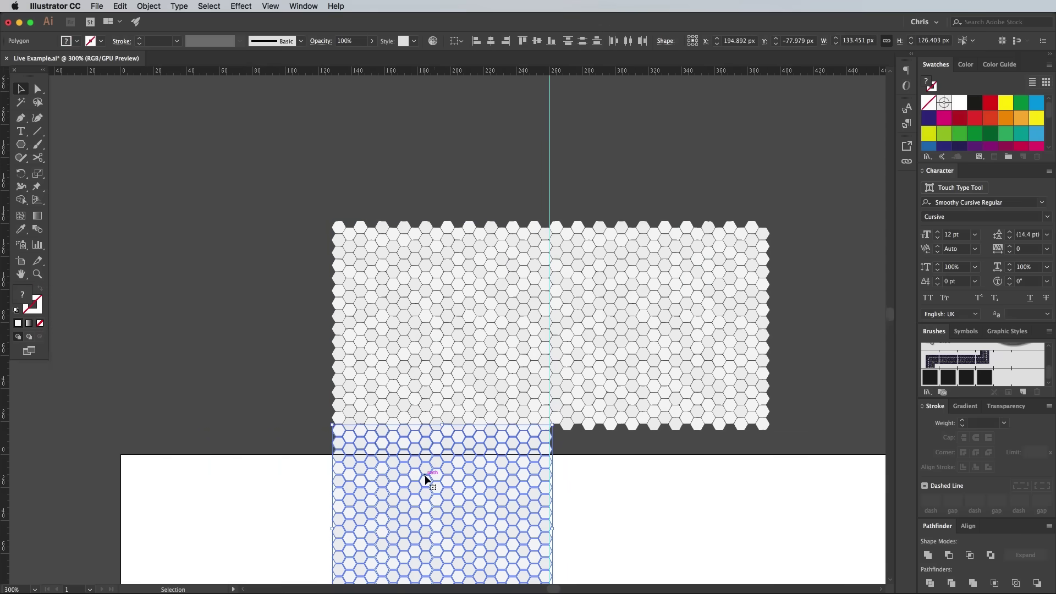
drag(427, 480, 426, 479)
drag(536, 70, 603, 424)
drag(773, 447, 559, 189)
drag(631, 264, 632, 465)
Step: Examine the seams around the guides where the duplicated hexagon grids meet
key(super+equal)
key(super+equal)
key(super+equal)
key(super+equal)
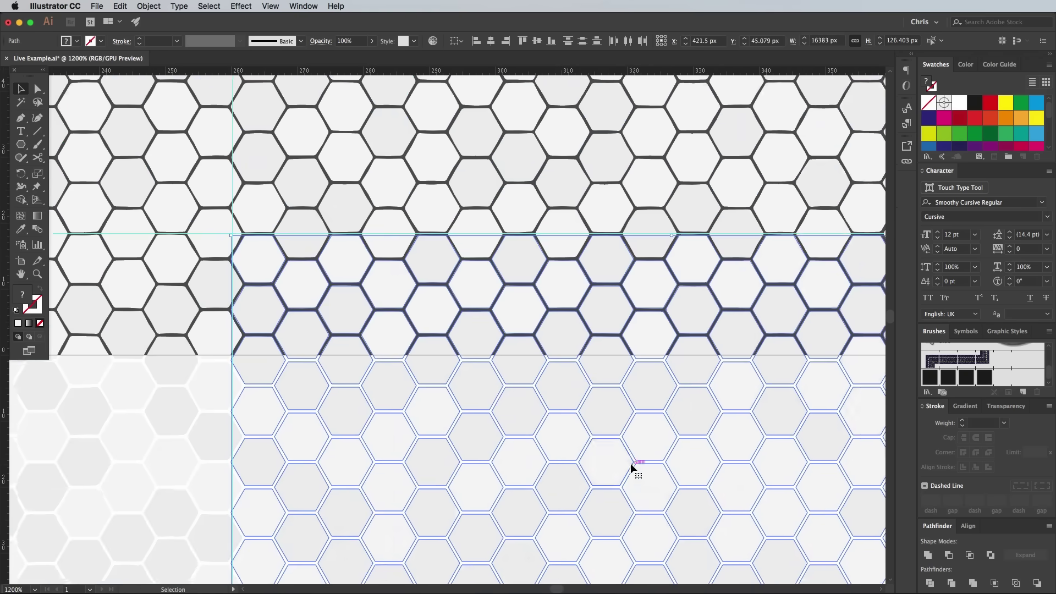
scroll(631, 468, up, 5)
scroll(631, 469, left, 8)
click(649, 259)
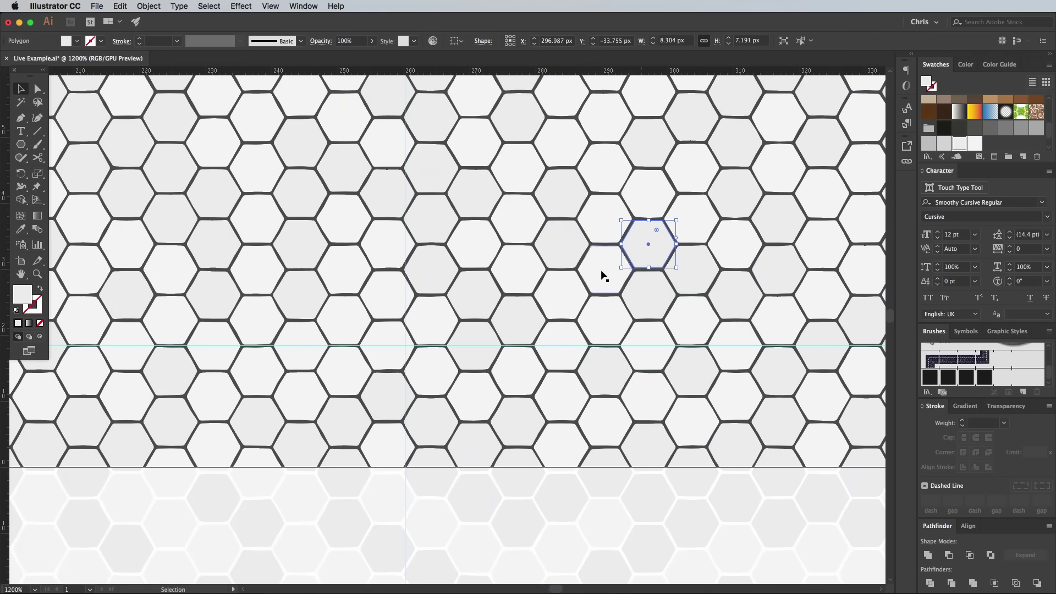
key(super+minus)
key(super+minus)
key(super+minus)
key(super+minus)
Step: Expand the appearance of all hexagons in the block and deselect them
key(super+a)
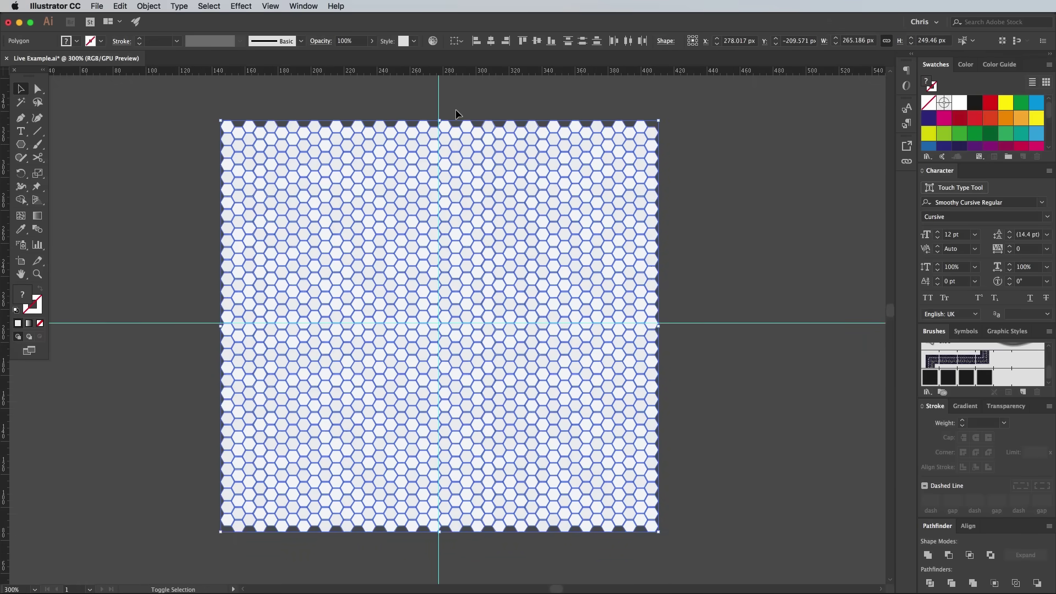
click(148, 7)
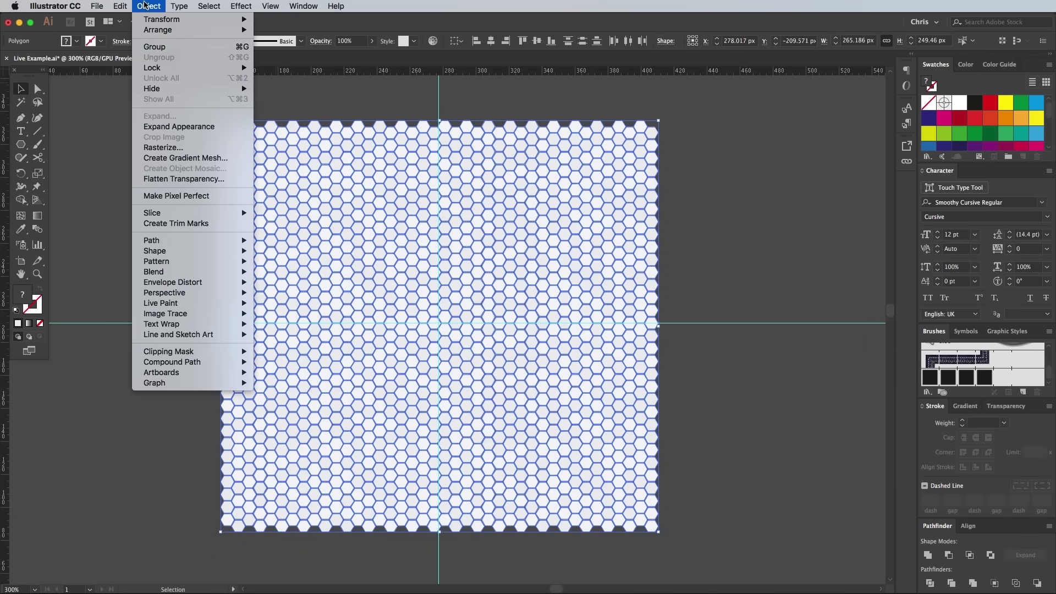
click(173, 127)
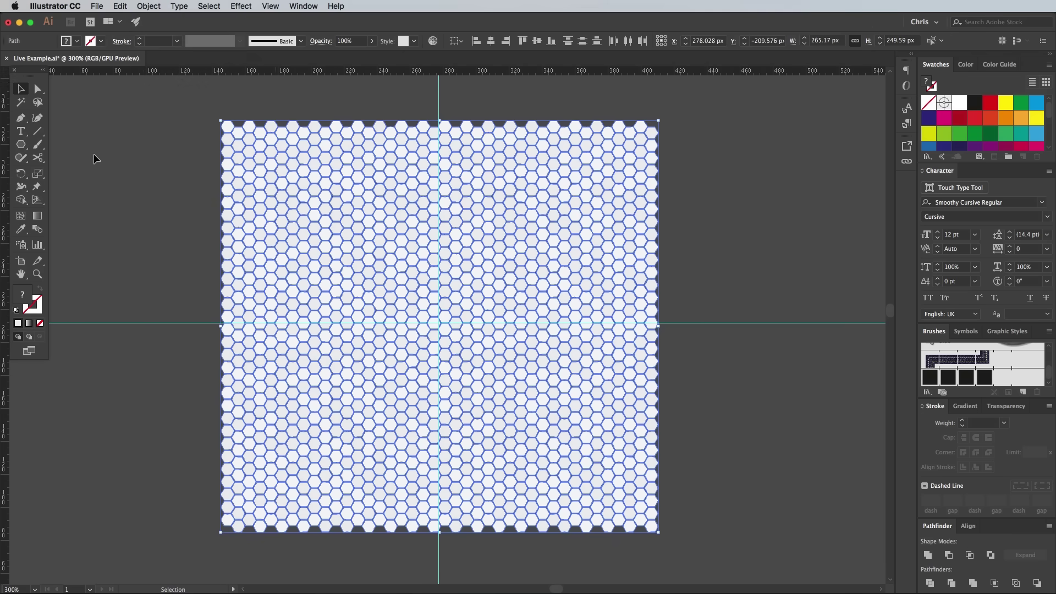
key(super+shift+a)
Step: Draw an unfilled, unstroked rectangle about 132 × 123 px between matching hexagon anchors to bound one repeat of the pattern
key(m)
key(super+equal)
key(super+equal)
key(super+equal)
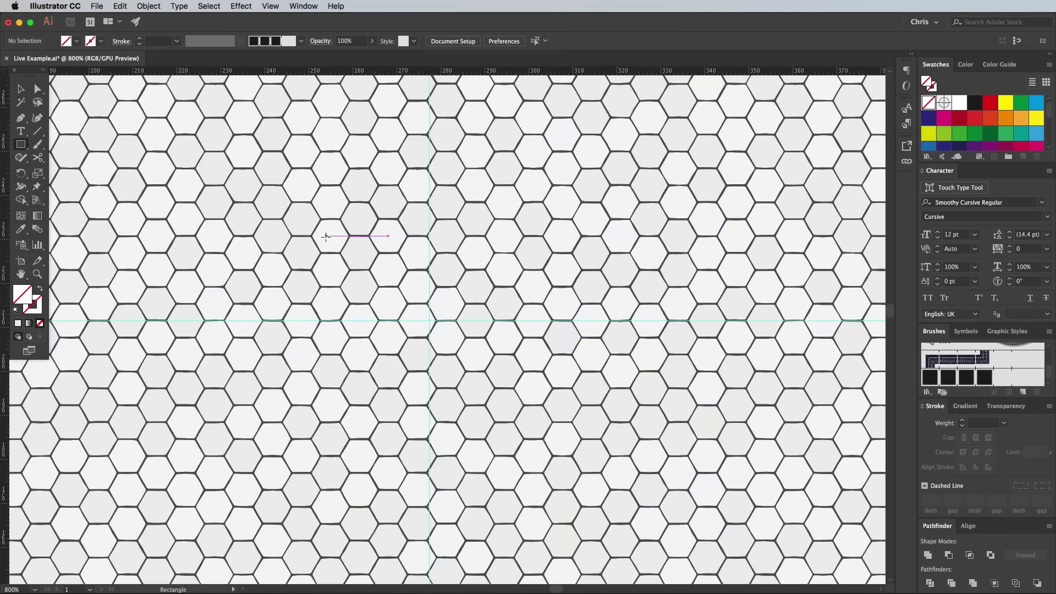
key(super+minus)
drag(325, 238, 501, 408)
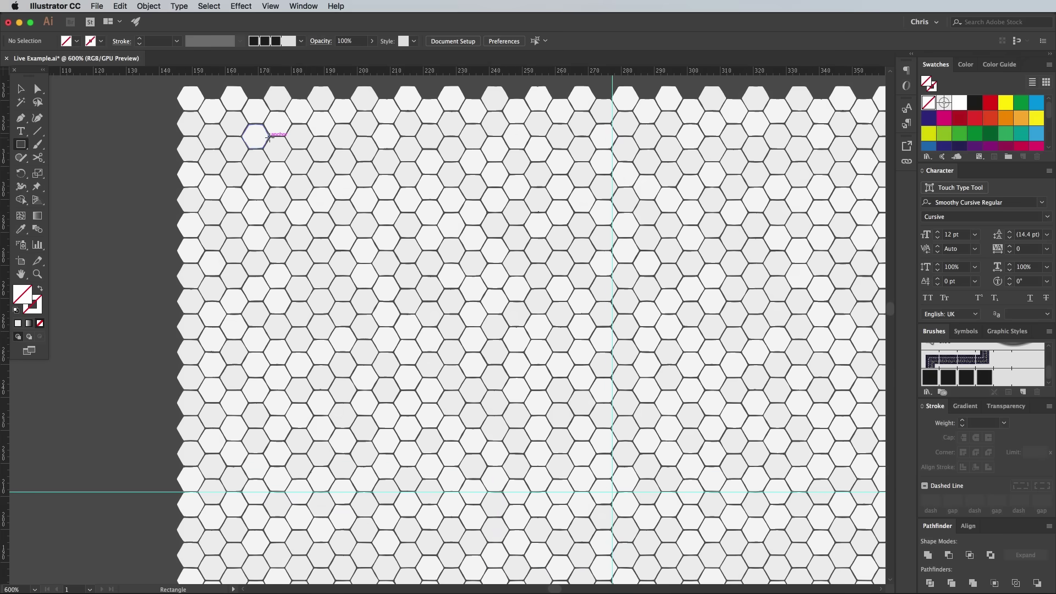
drag(270, 137, 702, 543)
key(super+z)
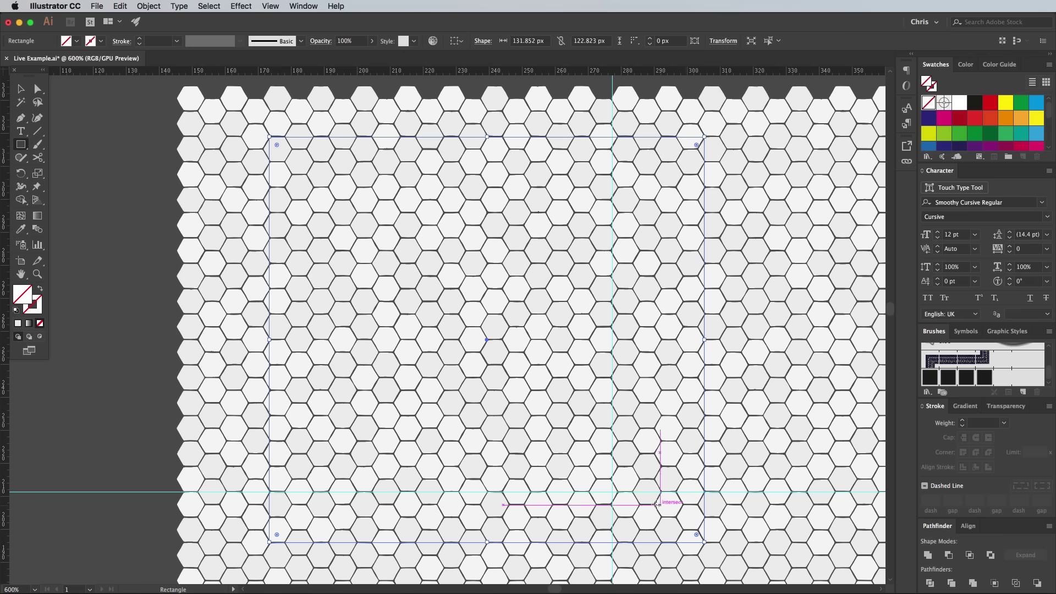
Step: Select the rectangle with all hexagons and crop the artwork to it with the Pathfinder Crop operation
key(super+minus)
key(super+minus)
key(super+minus)
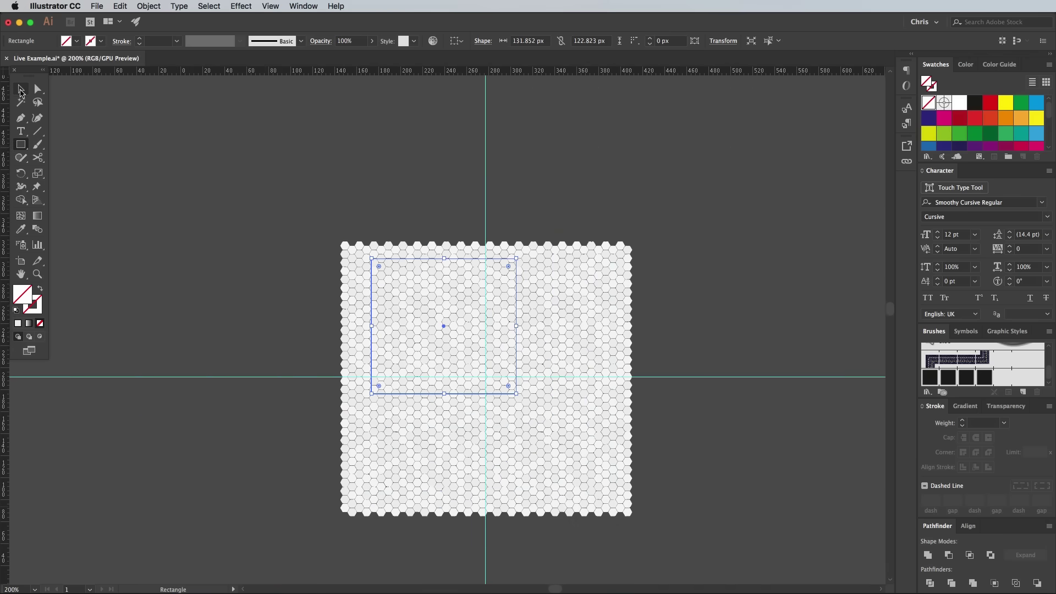
key(v)
drag(266, 202, 697, 548)
click(994, 583)
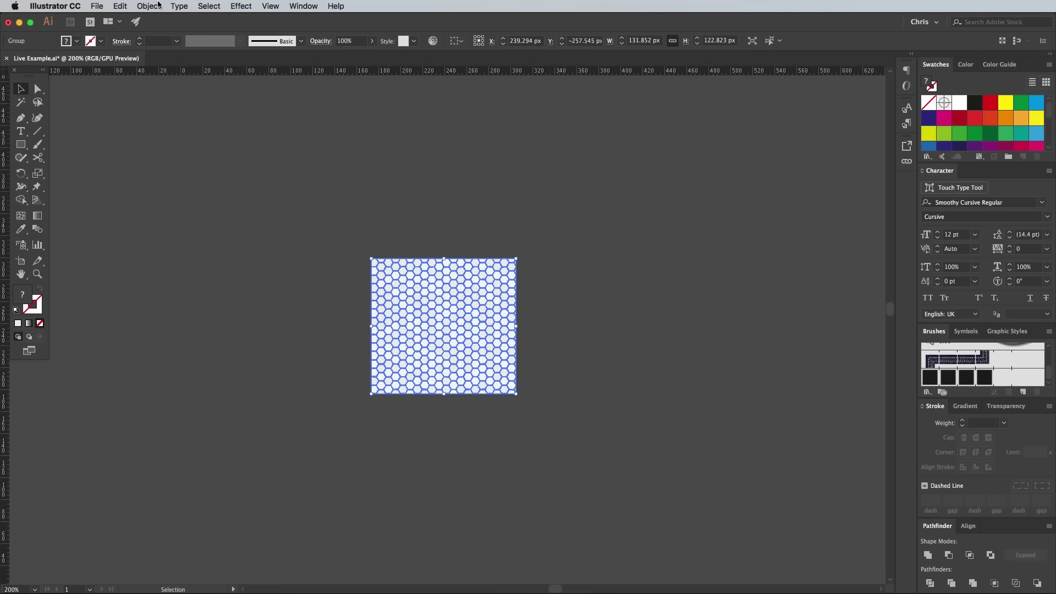
Step: Make a pattern swatch with the Grid tile type from the cropped hexagons, and delete the source artwork
click(149, 6)
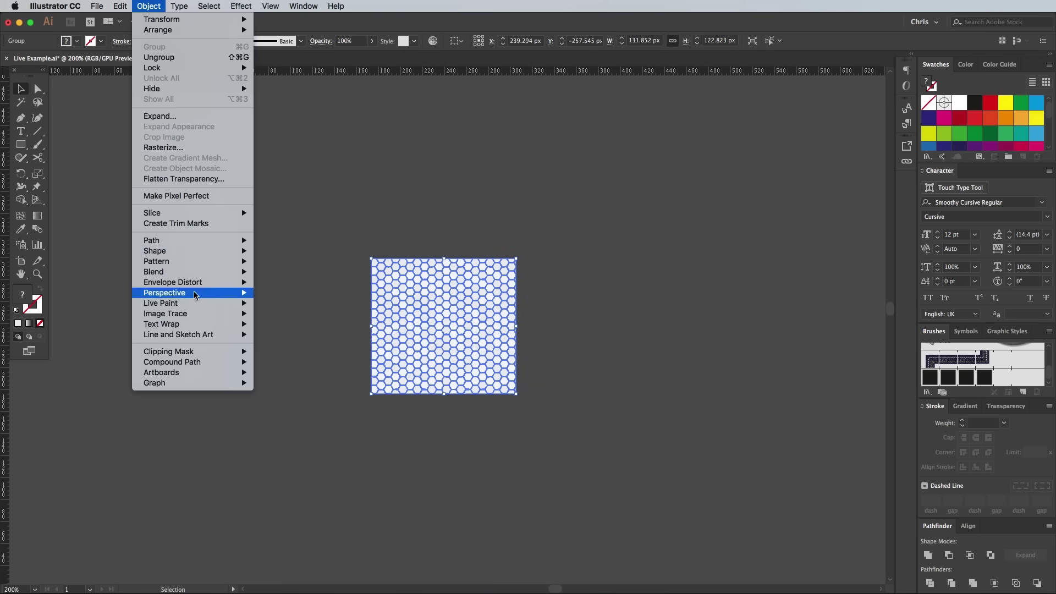
mouse_move(199, 263)
click(274, 262)
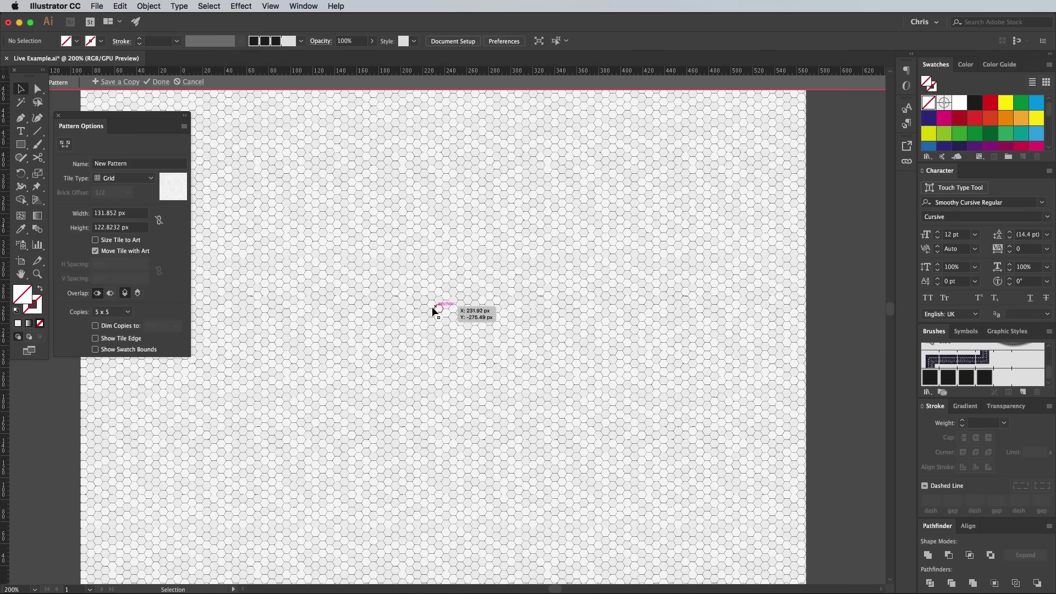
scroll(432, 310, up, 2)
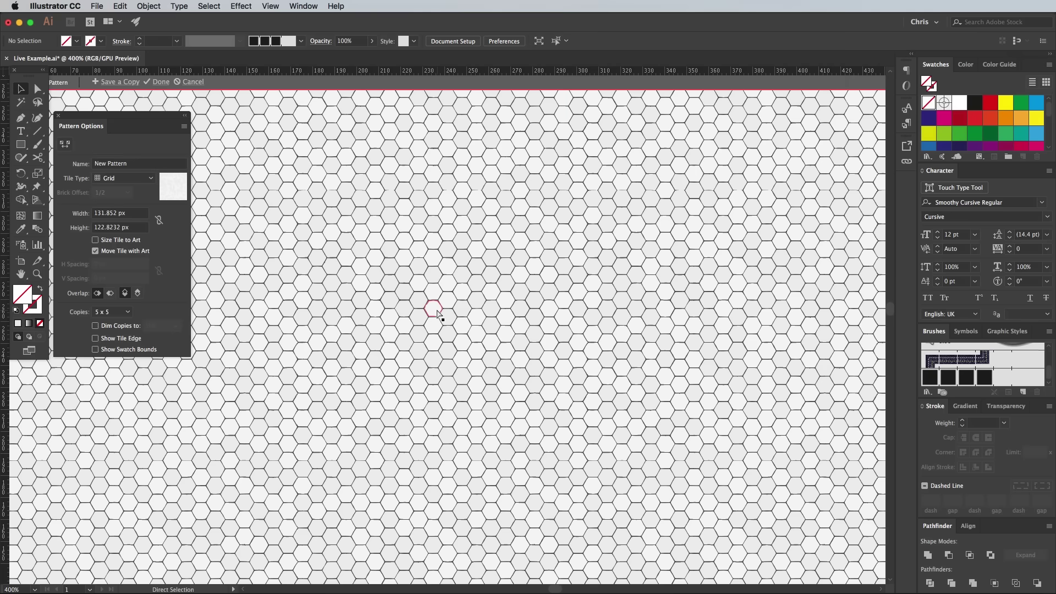
scroll(438, 315, up, 1)
scroll(456, 386, down, 2)
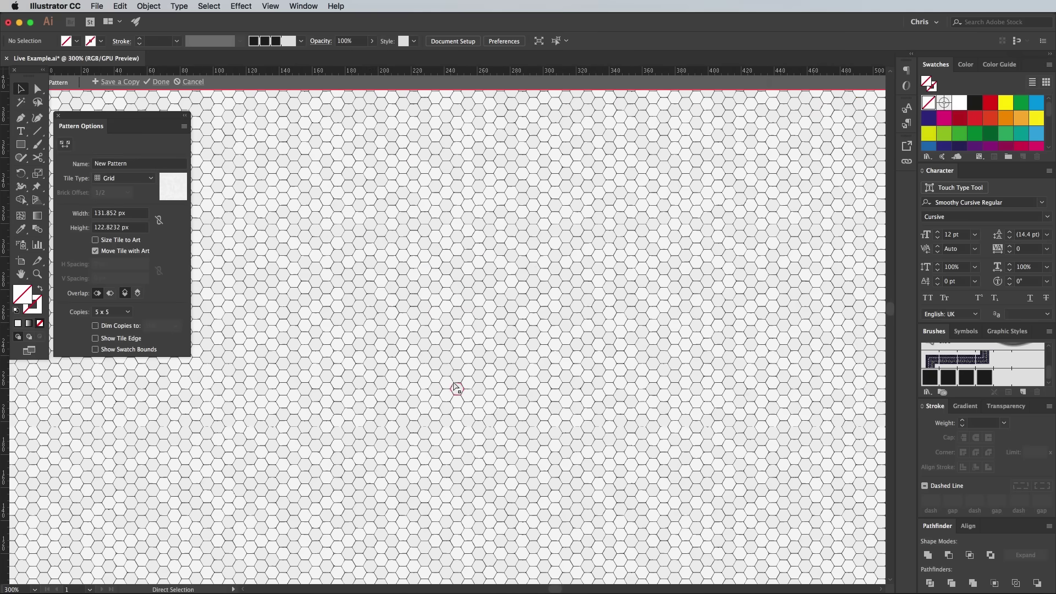
click(161, 82)
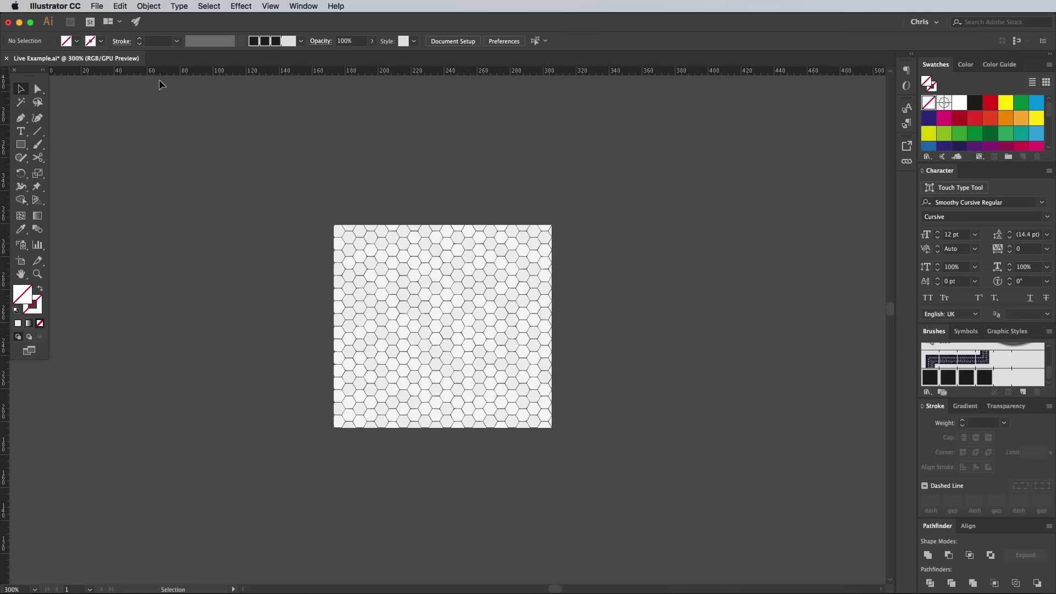
key(super+a)
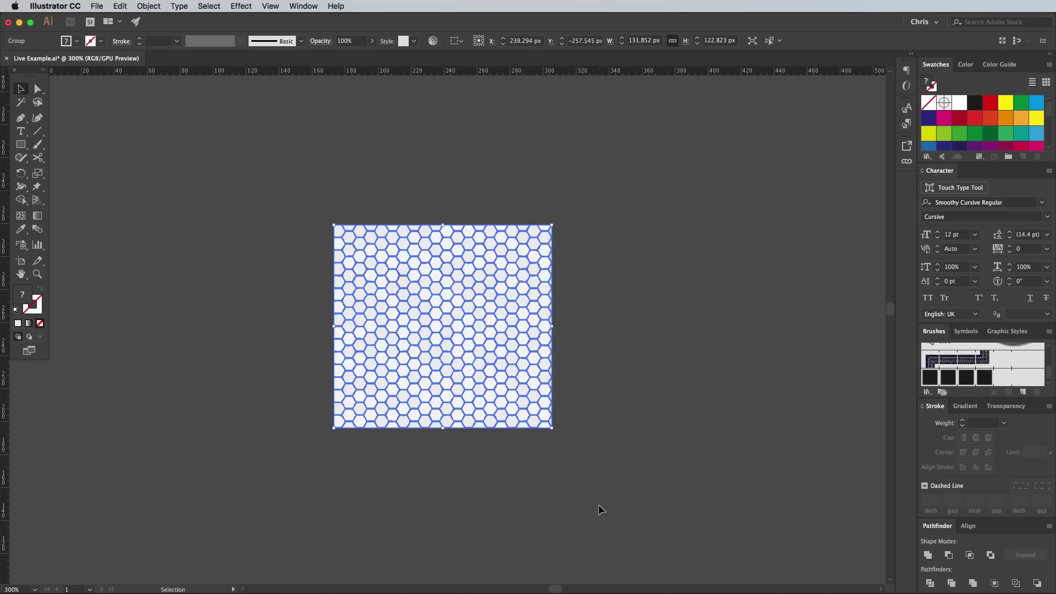
key(Delete)
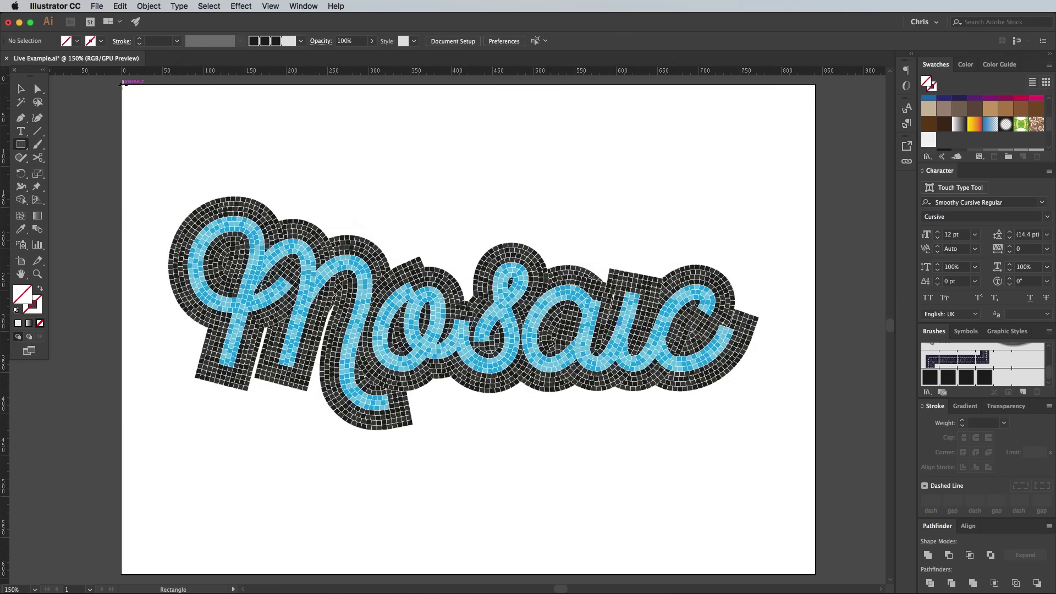
Step: Draw a rectangle of about 842 × 593 px covering the artboard, fill it with the hexagon pattern and send it to back
mouse_move(122, 84)
mouse_down()
mouse_move(401, 313)
mouse_move(707, 511)
mouse_move(816, 543)
mouse_up()
click(928, 141)
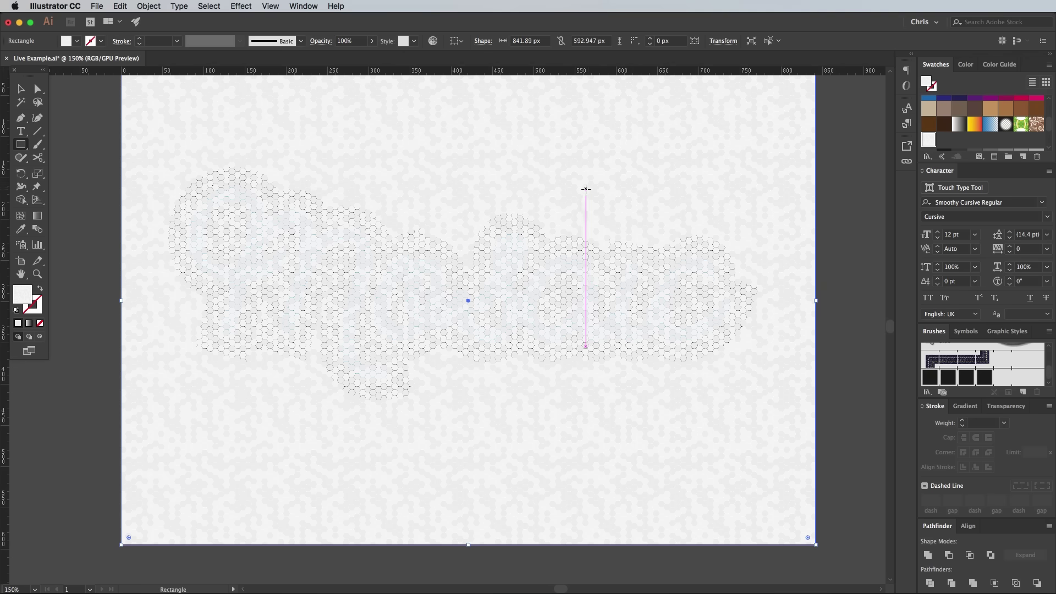
right_click(585, 191)
mouse_move(624, 360)
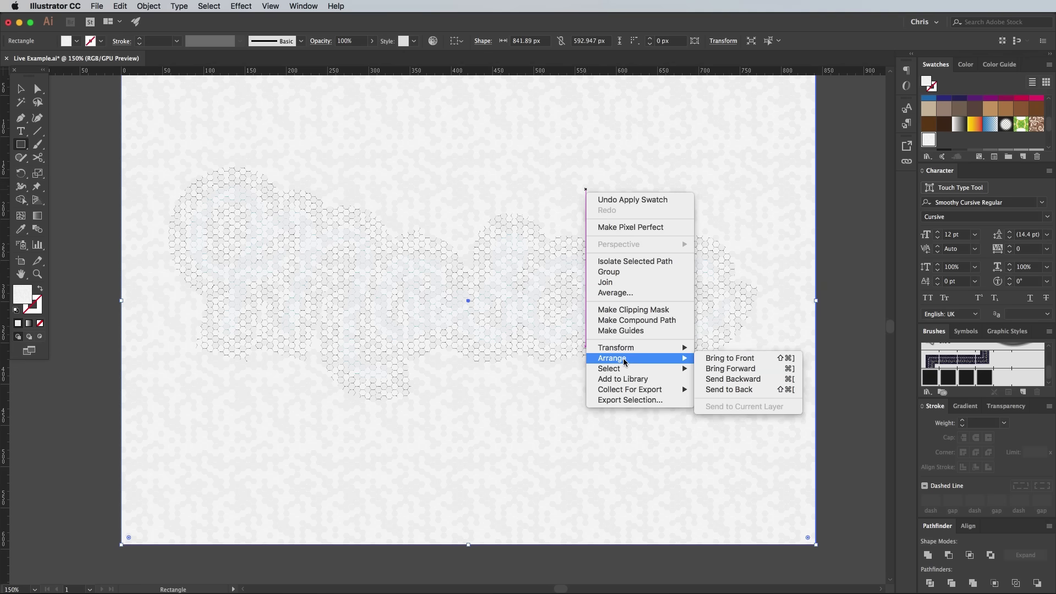
click(713, 389)
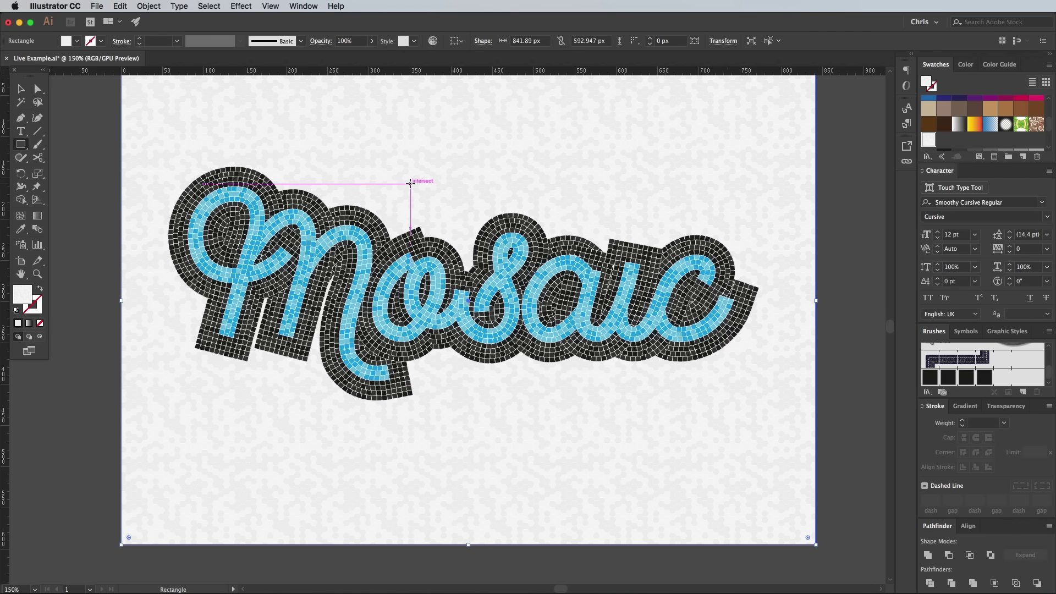
Step: Place a copy of the background rectangle behind the pattern, fill it with a light gray swatch and deselect
key(super)
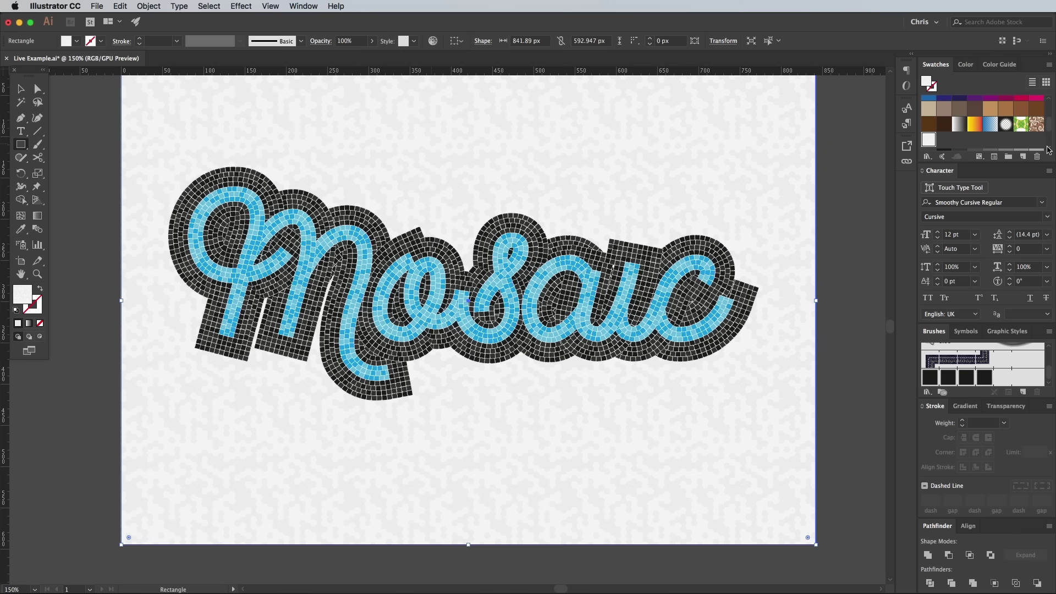
scroll(1050, 150, down, 3)
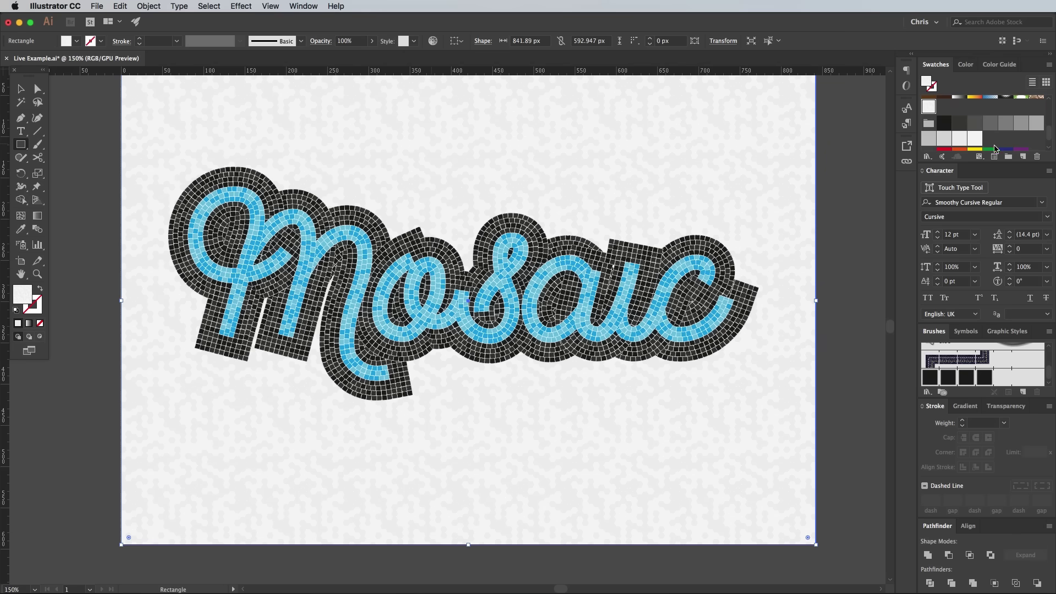
click(945, 140)
key(v)
click(91, 135)
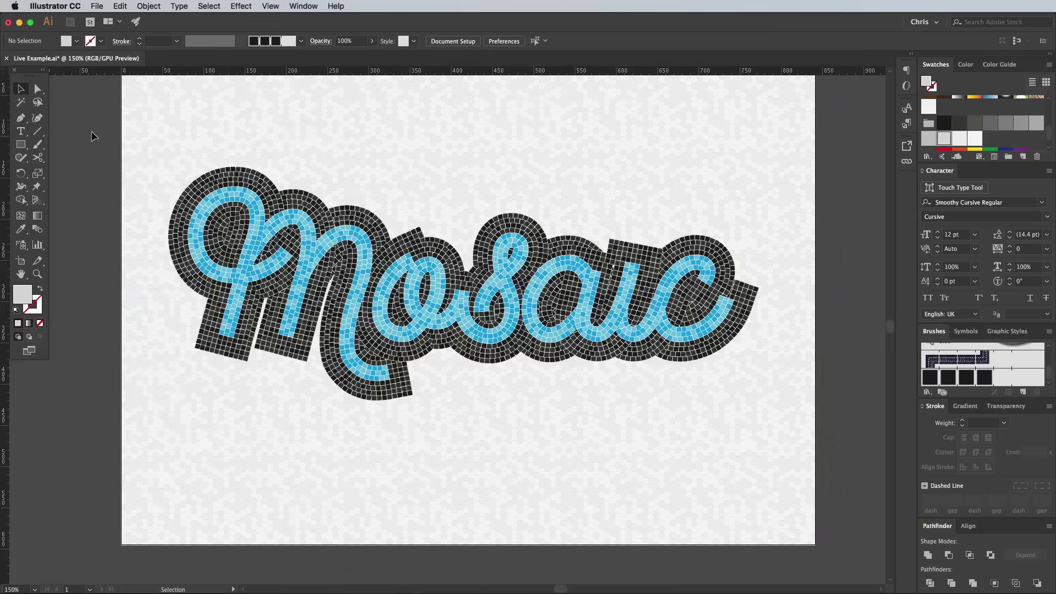
Step: Check the tile gaps up close, then select the Mosaic lettering with its background and copy it
key(super+equal)
key(super+equal)
key(super+equal)
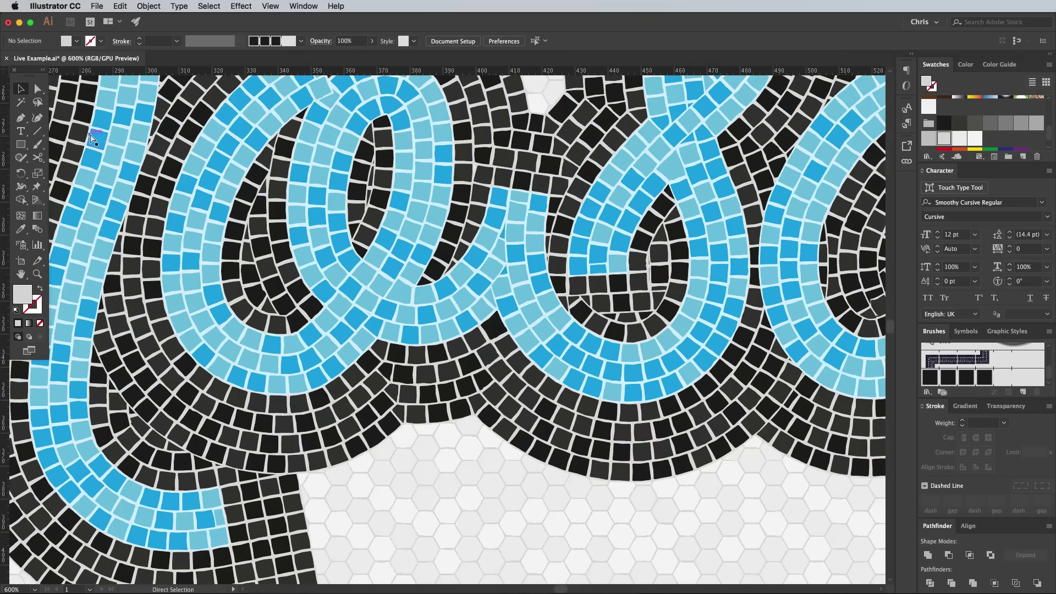
key(super+0)
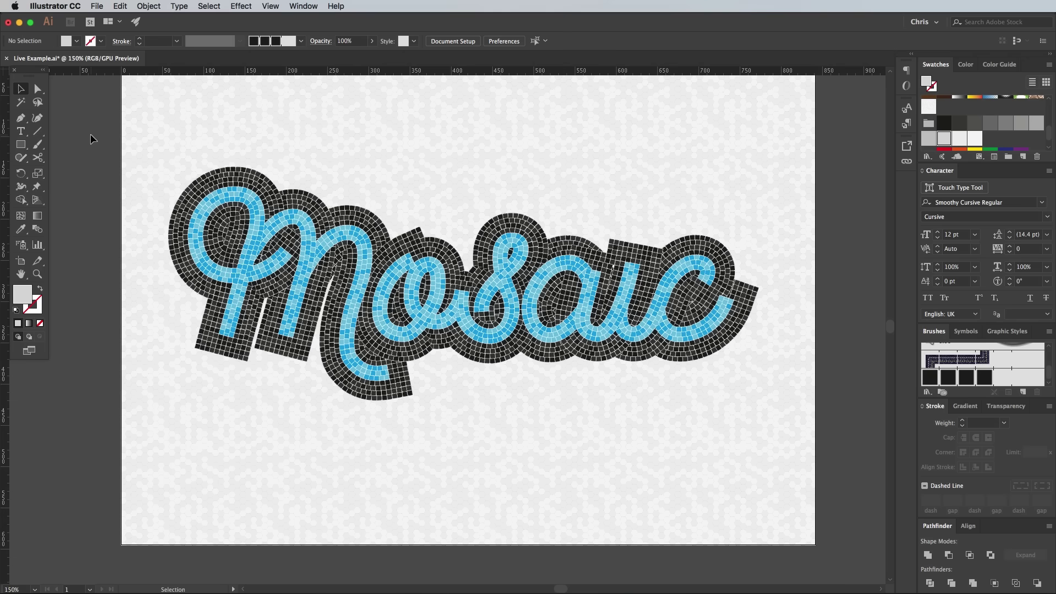
drag(98, 106, 826, 501)
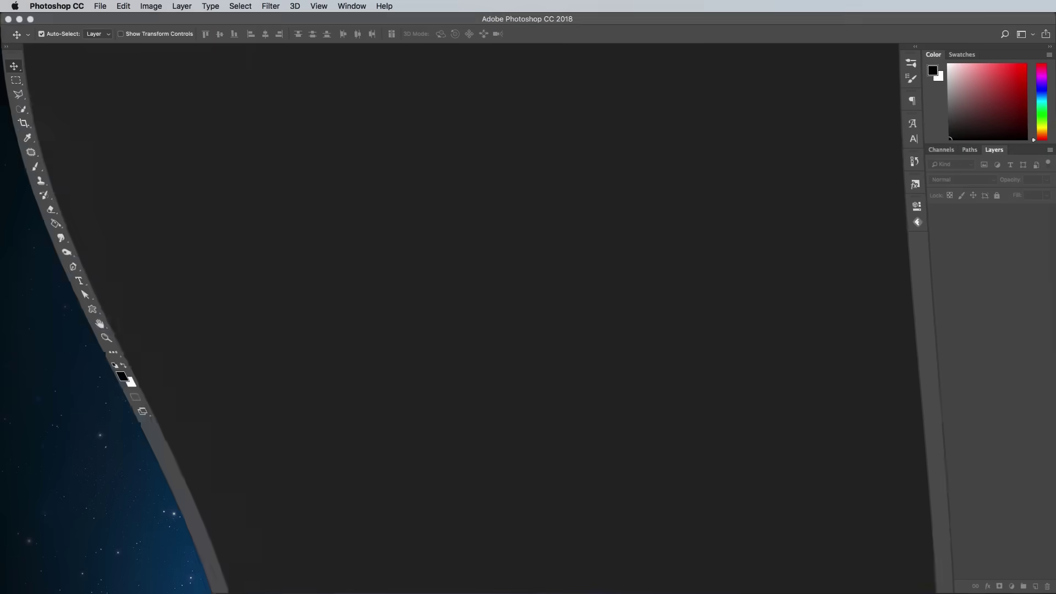
Step: Switch to Photoshop, create a new document and enlarge its canvas with the Crop tool
key(super+n)
click(814, 283)
key(c)
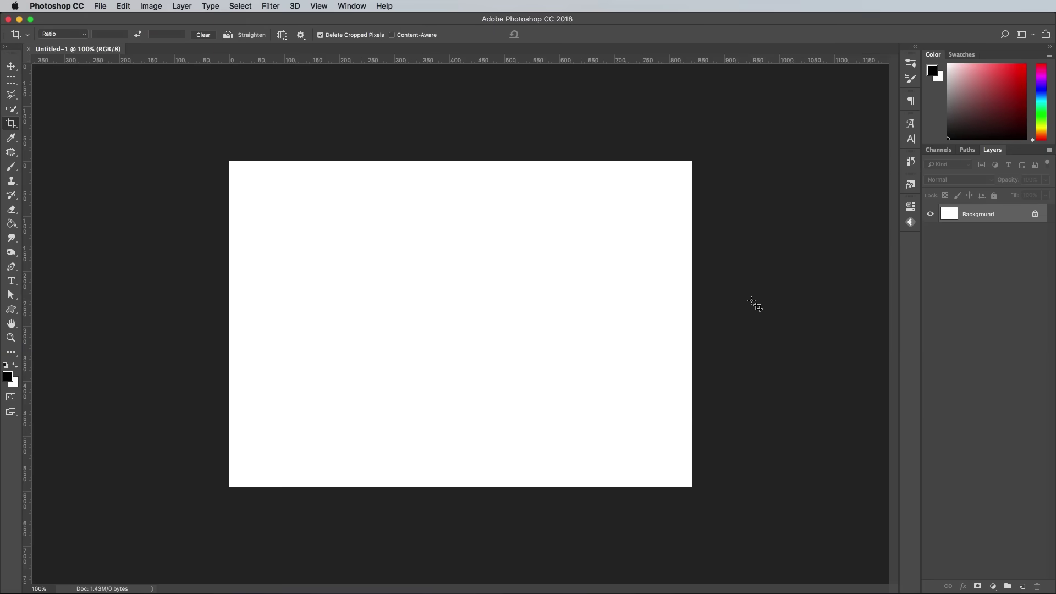
key(super+minus)
key(super+minus)
key(super+minus)
key(super+minus)
key(super+minus)
drag(499, 351, 628, 447)
key(Return)
Step: Paste the copied mosaic artwork into the document and scale it to fill the enlarged canvas
key(super+v)
click(642, 281)
drag(423, 295, 270, 216)
drag(411, 179, 405, 181)
key(Return)
key(c)
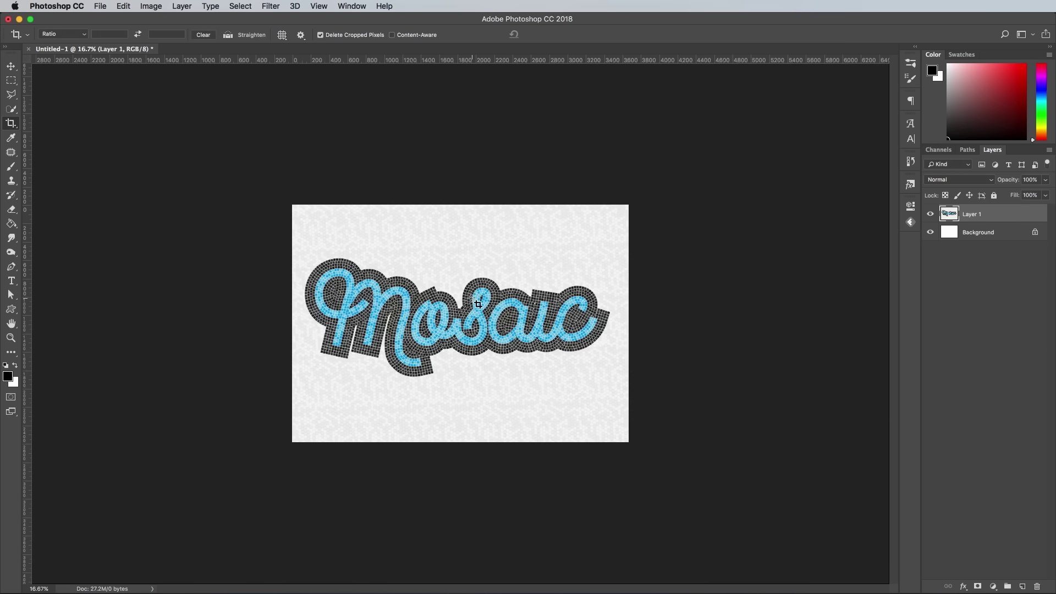
Step: Add a Gradient Fill layer above the artwork and set the gradient's end color stop to white (#ffffff)
key(super+equal)
key(super+equal)
key(super+equal)
key(super+minus)
click(993, 586)
click(1008, 576)
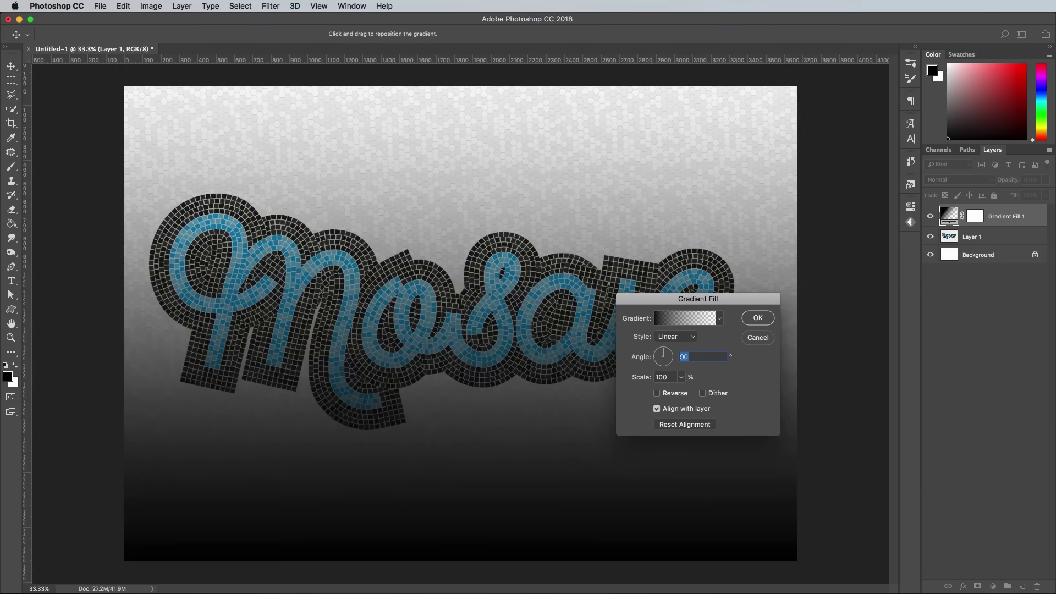
click(691, 321)
click(586, 475)
click(424, 519)
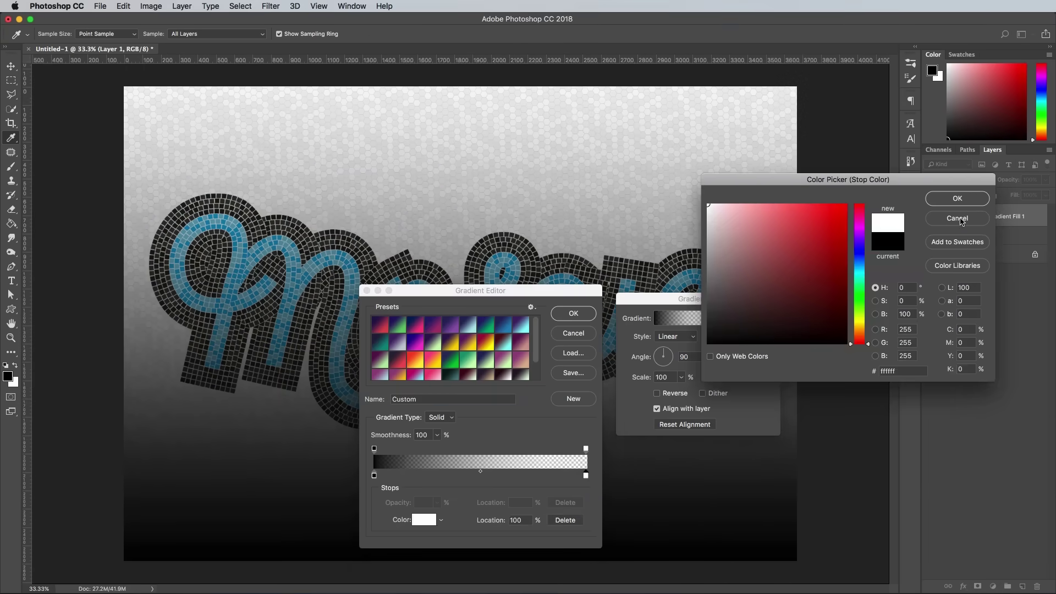
click(957, 200)
Step: Make the gradient's end stop fully opaque, angle the linear gradient diagonally from black to white and apply the fill
click(586, 449)
click(438, 502)
drag(434, 516, 490, 517)
click(574, 313)
drag(672, 356, 671, 355)
click(757, 318)
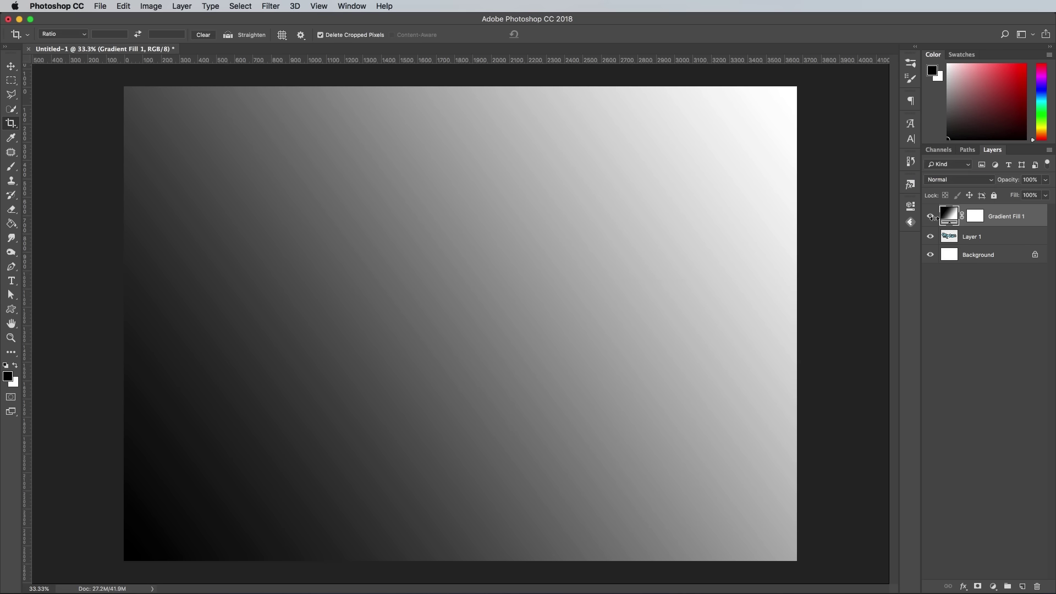
Step: Set the gradient fill layer's blending mode to Soft Light
click(958, 181)
click(933, 307)
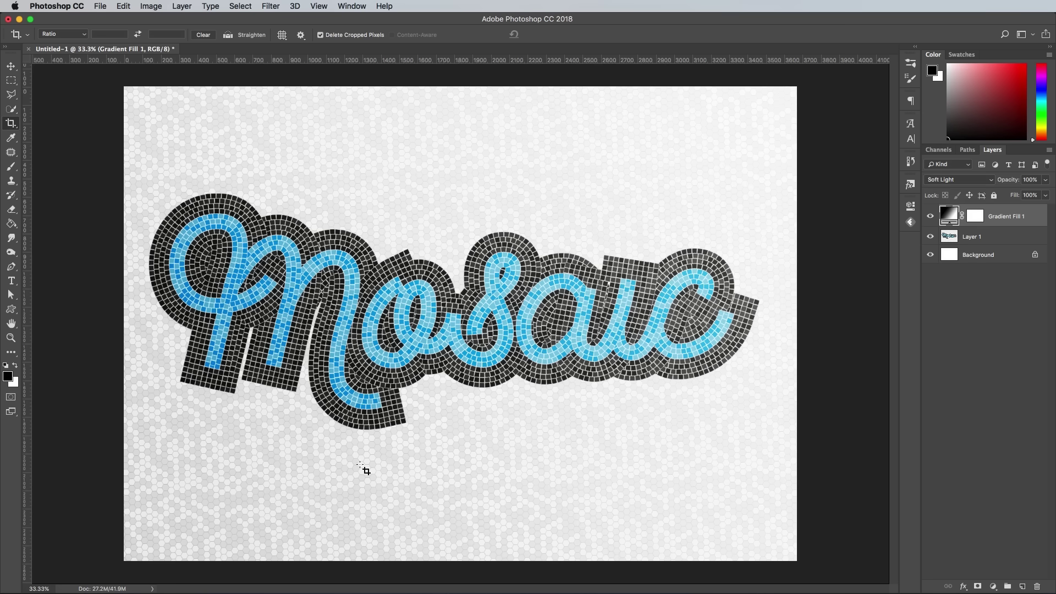
Step: Bring a dark grunge image from the SG Dirt Textures folder into the mosaic document and transform it to cover the whole canvas
key(F11)
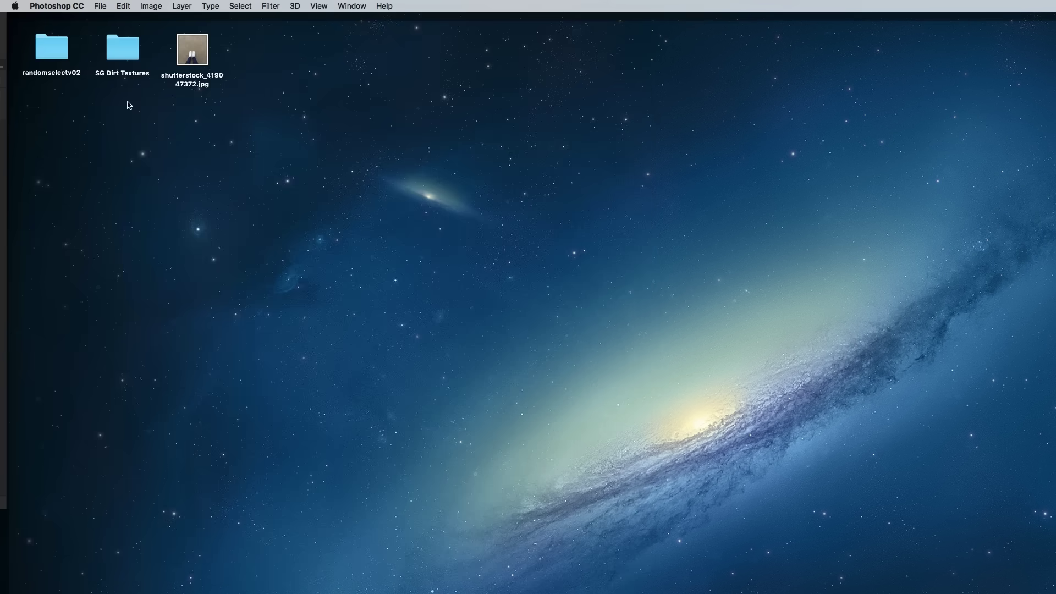
double_click(128, 52)
double_click(912, 262)
drag(879, 235, 336, 190)
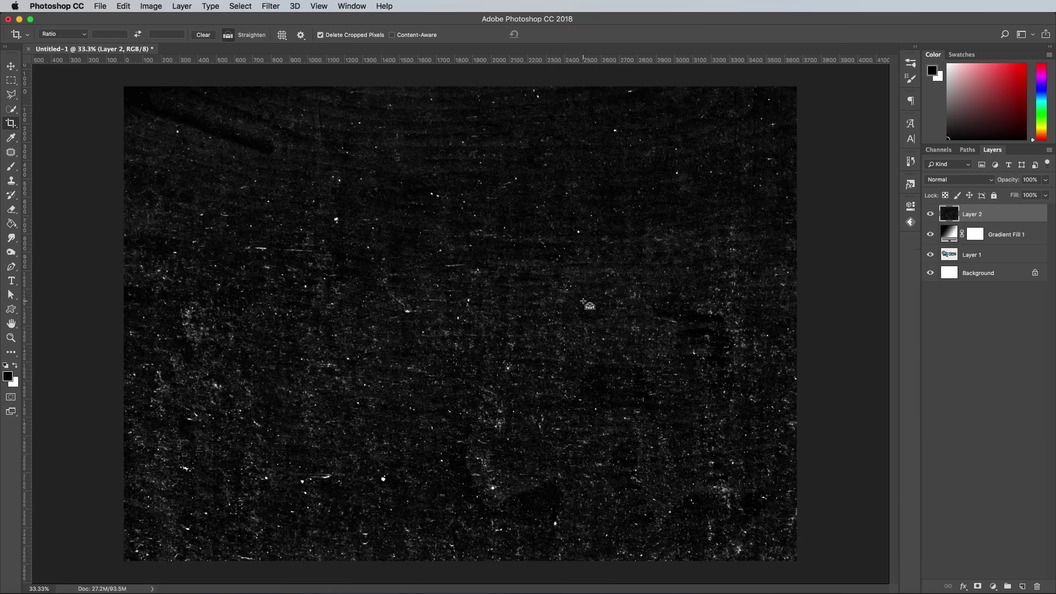
key(super+t)
drag(124, 87, 417, 283)
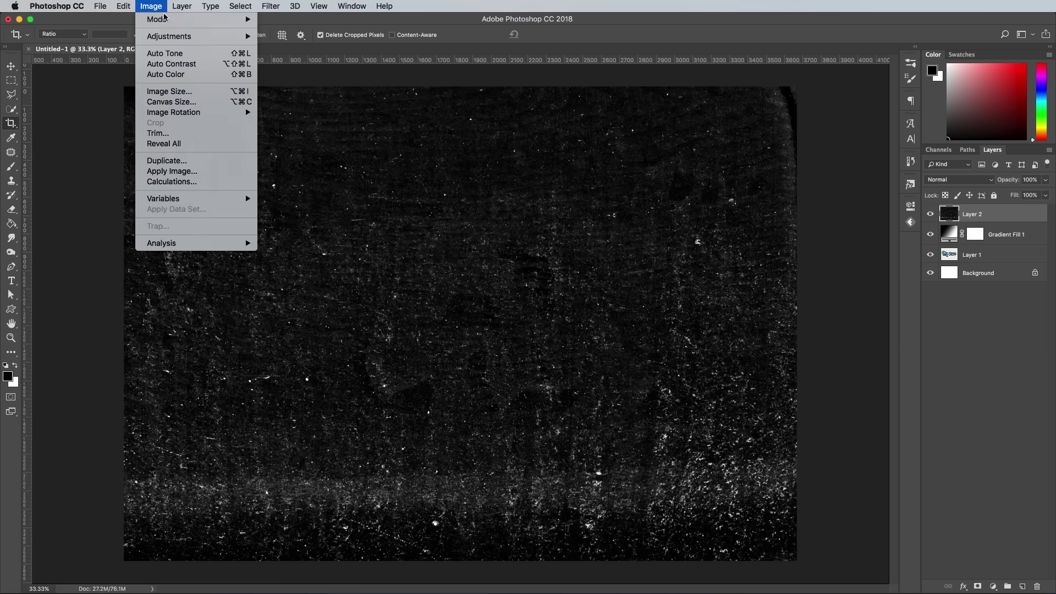
Step: Invert the grunge texture layer and blend it over the artwork using Multiply at 35% opacity
mouse_move(182, 36)
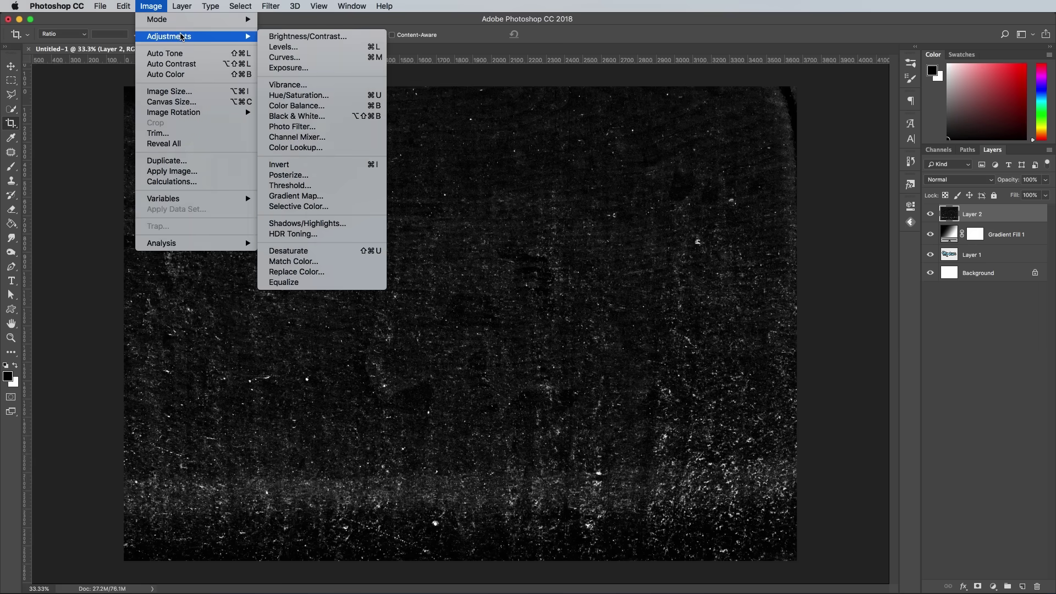
click(311, 165)
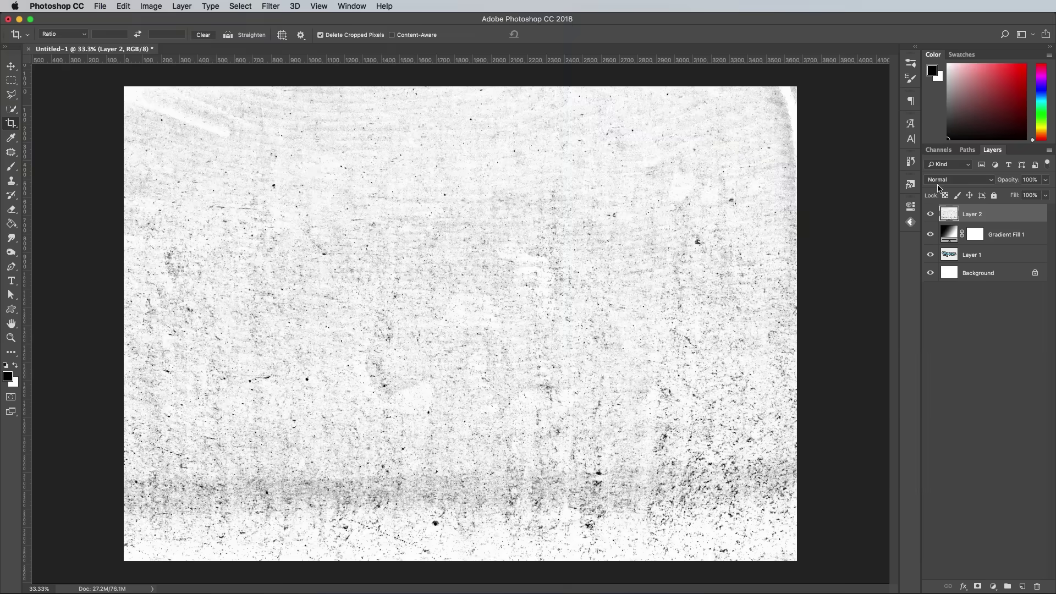
click(940, 186)
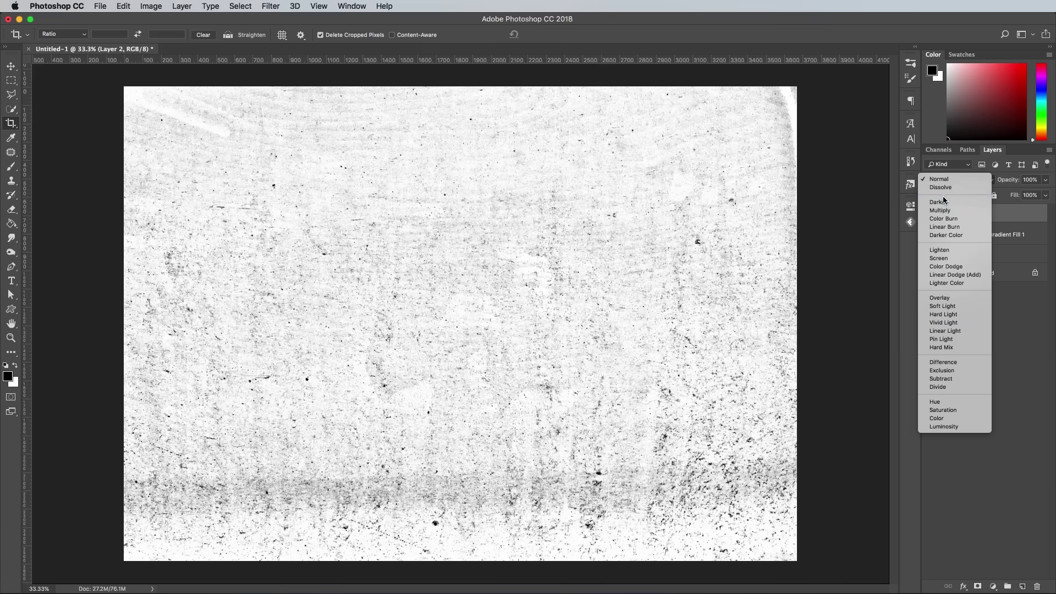
click(940, 210)
double_click(1028, 180)
text(35)
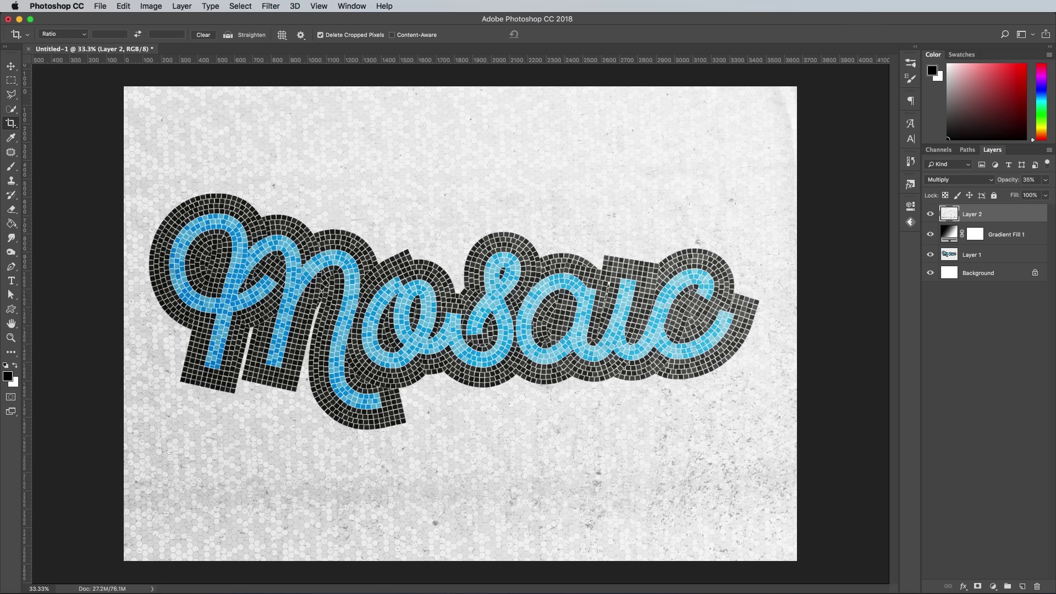
Step: Open shutterstock_419047372.jpg and trace a closed Pen tool path around both legs and sneakers, extending past the photo's lower edge
mouse_move(0, 593)
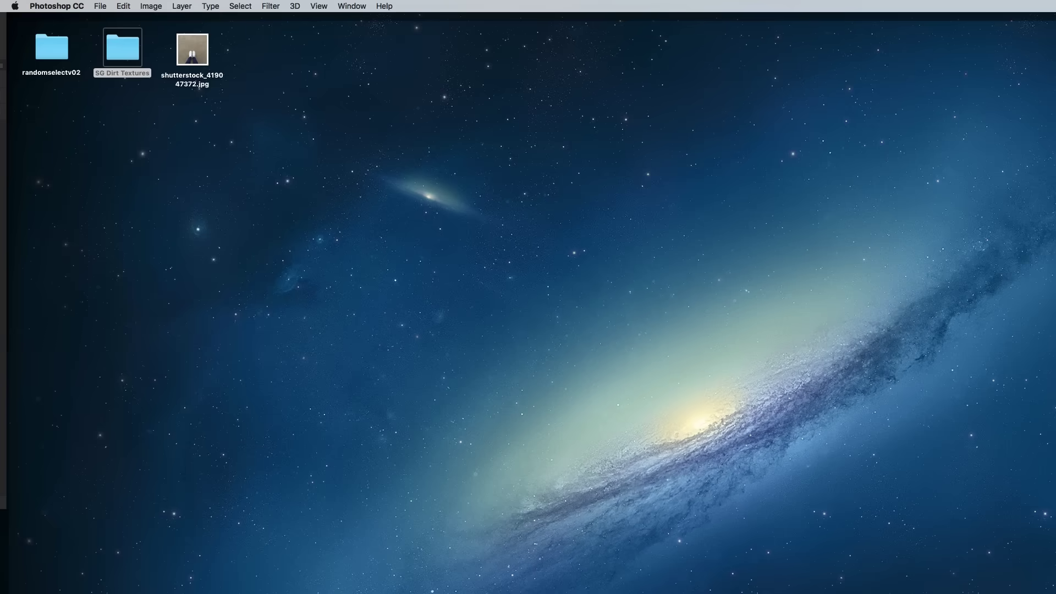
double_click(202, 50)
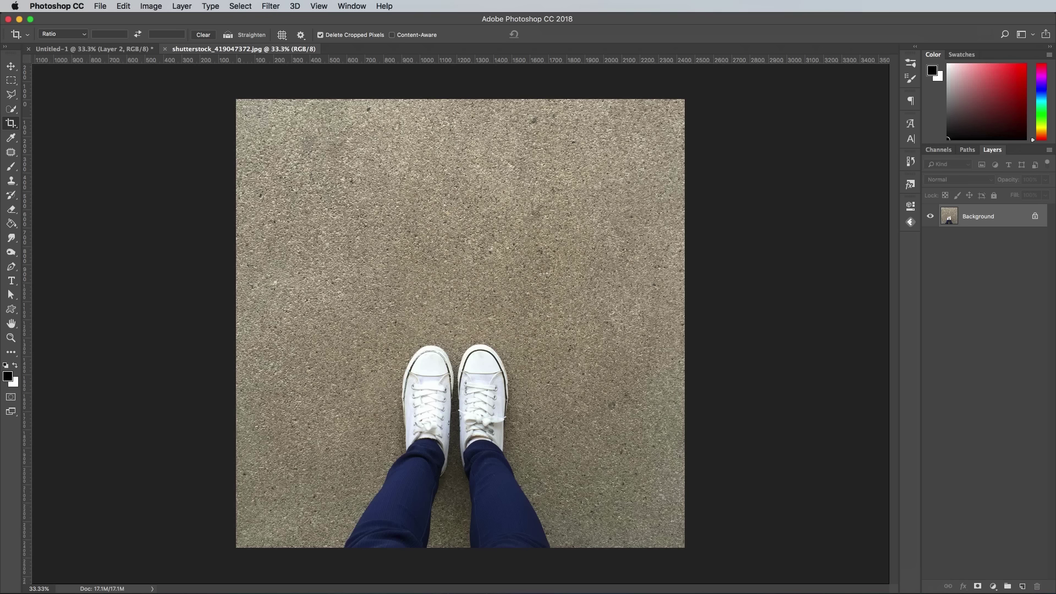
click(12, 267)
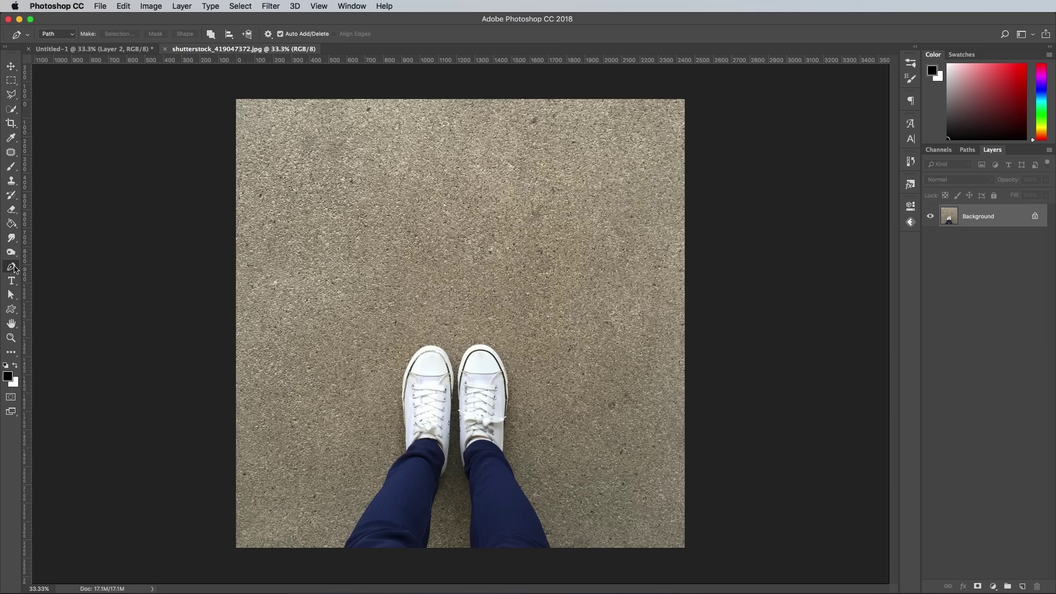
key(super+equal)
key(super+equal)
key(super+equal)
key(super+equal)
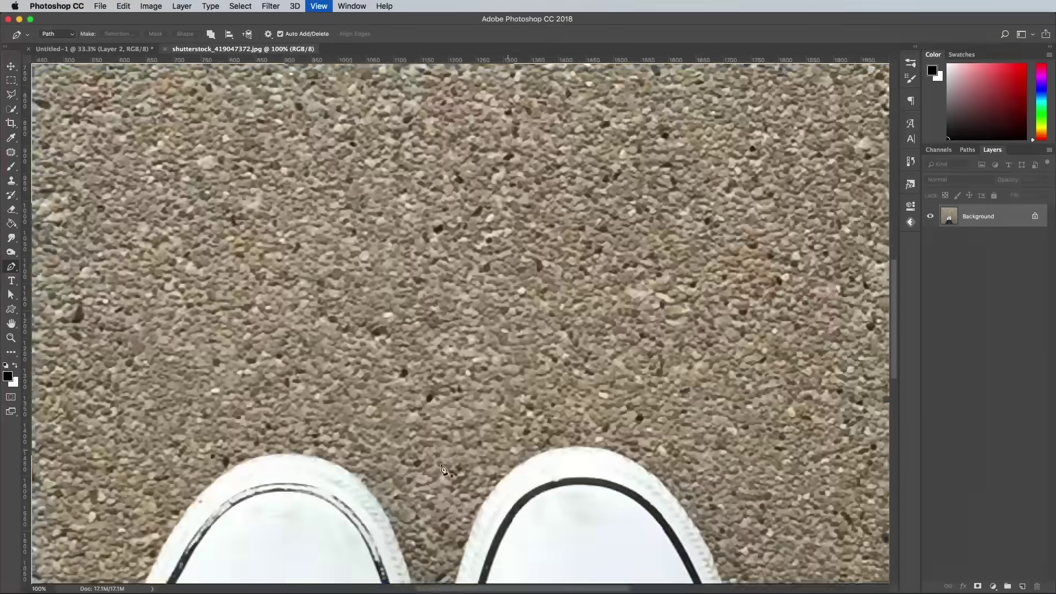
scroll(516, 221, down, 20)
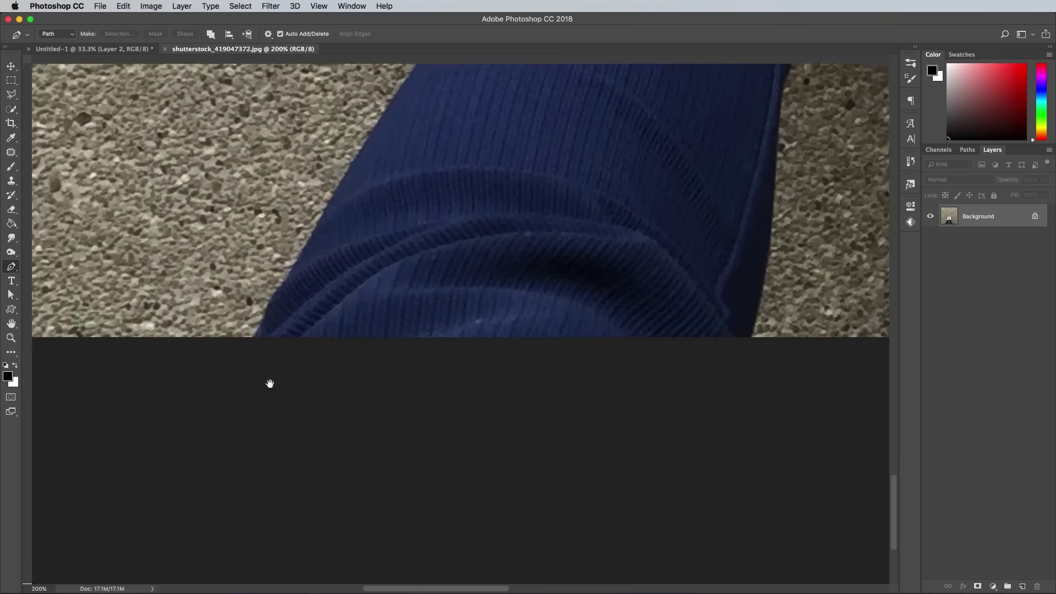
key(super+r)
click(254, 363)
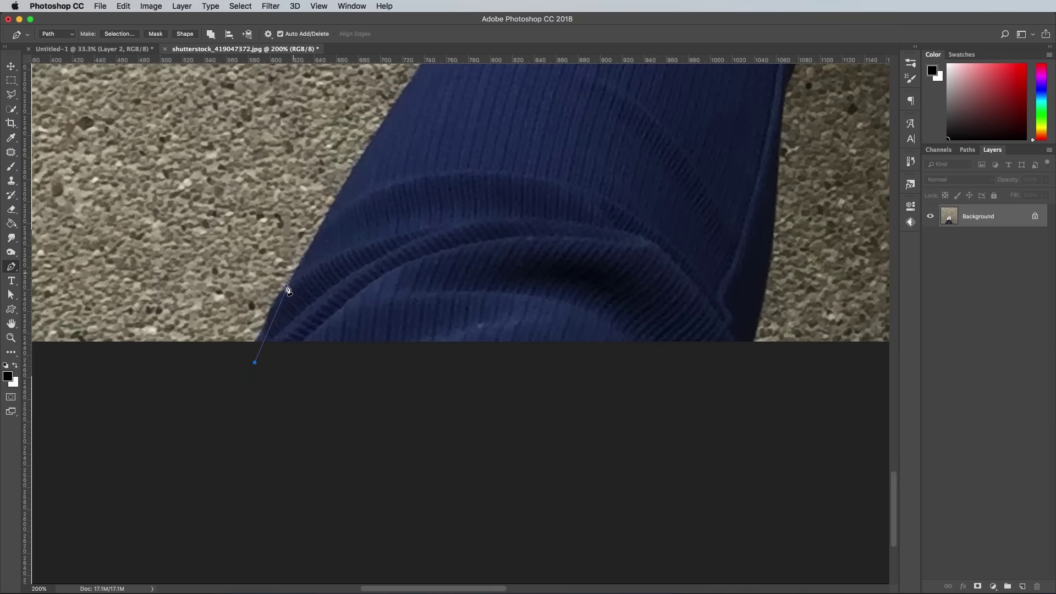
drag(284, 289, 295, 275)
scroll(435, 147, up, 20)
scroll(329, 275, right, 5)
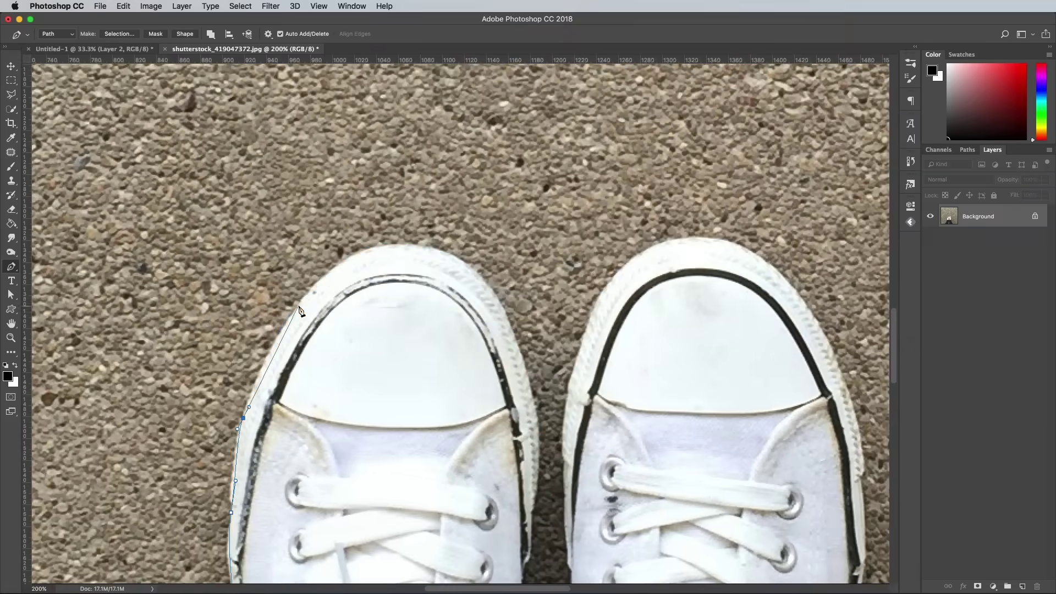
scroll(302, 307, down, 20)
scroll(710, 511, left, 3)
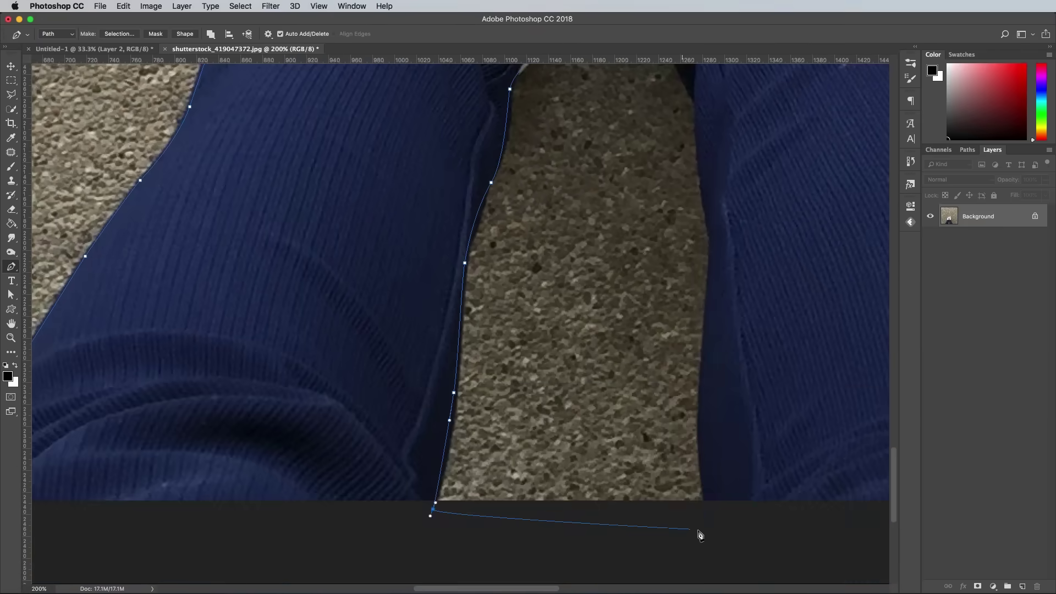
scroll(605, 385, up, 20)
scroll(452, 240, right, 5)
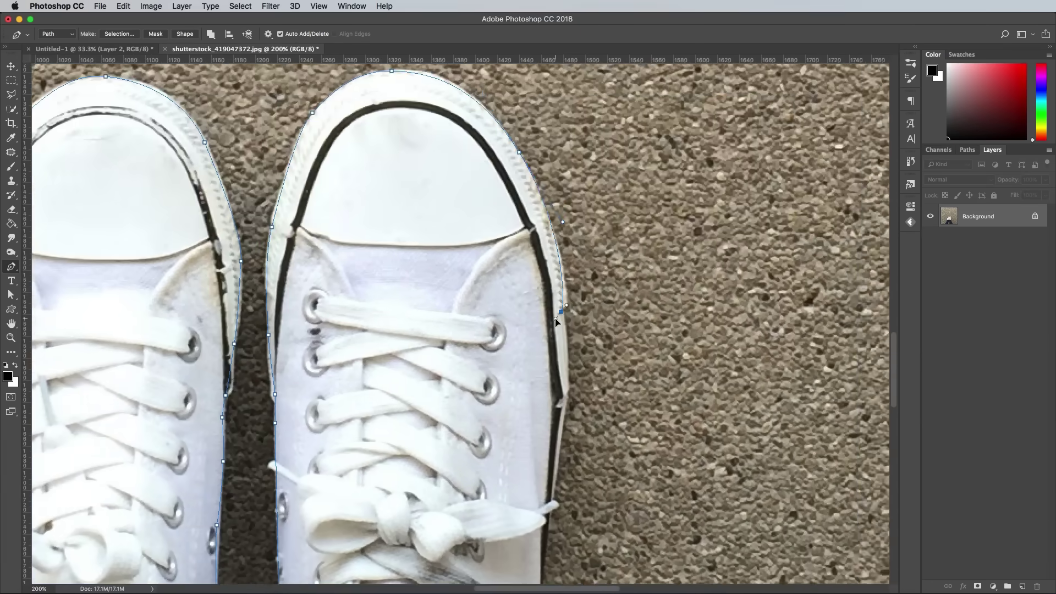
scroll(561, 319, down, 20)
scroll(617, 247, left, 5)
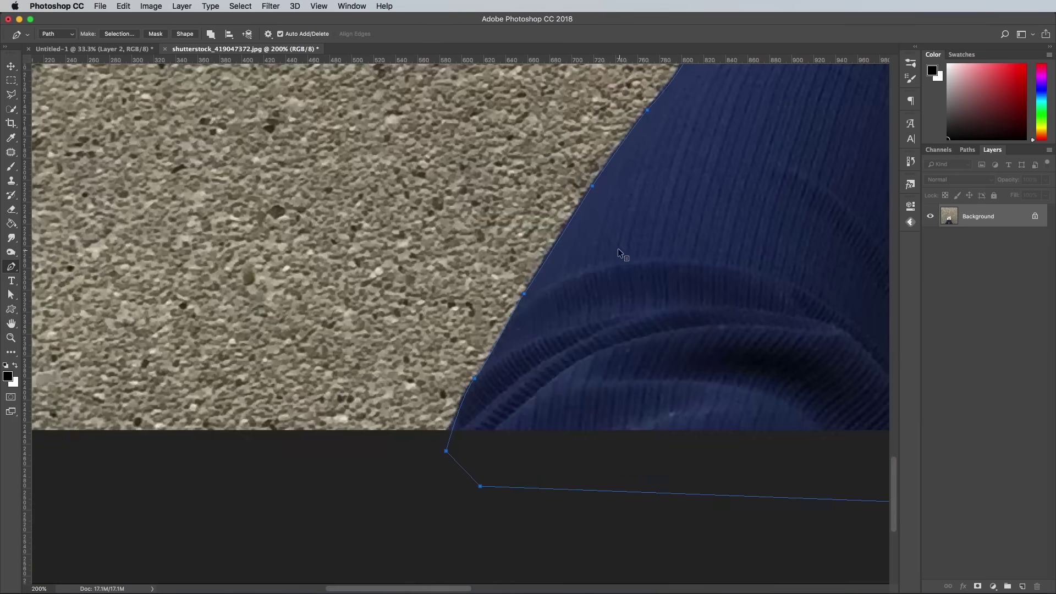
Step: Convert the path to a new anti-aliased selection with a 0.5-pixel feather radius and copy the selected legs and sneakers
right_click(617, 247)
click(649, 300)
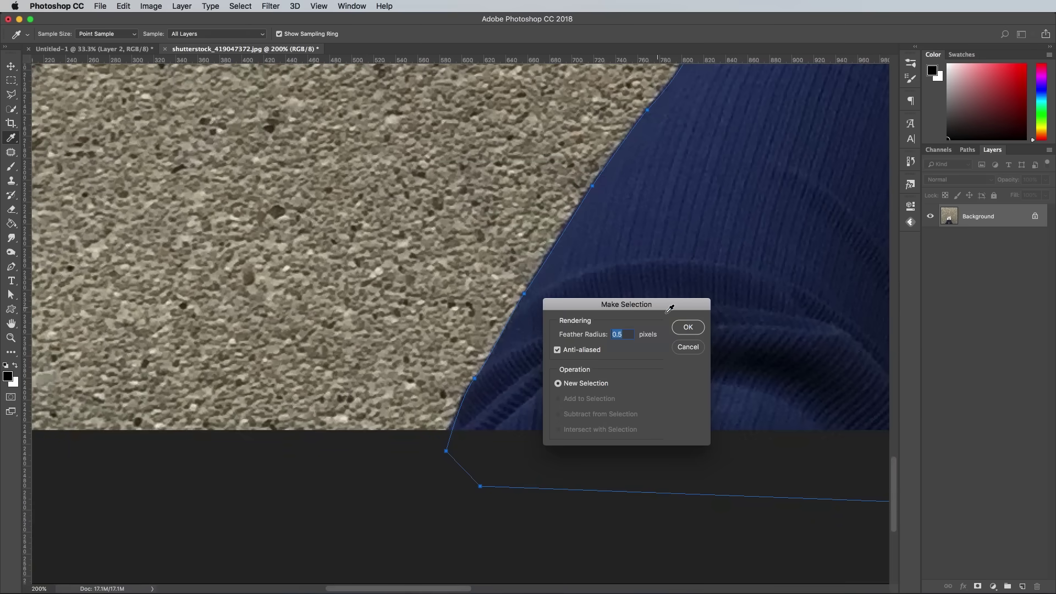
click(688, 328)
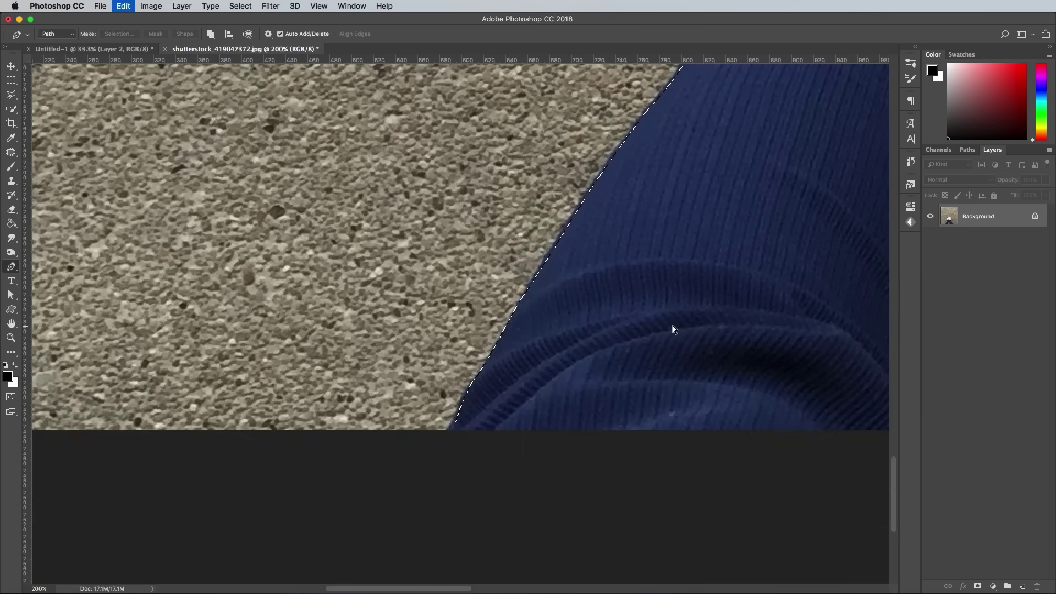
Step: Paste the cut-out legs into the mosaic document and position them below the lettering, with the legs ending at the canvas's lower edge
click(121, 50)
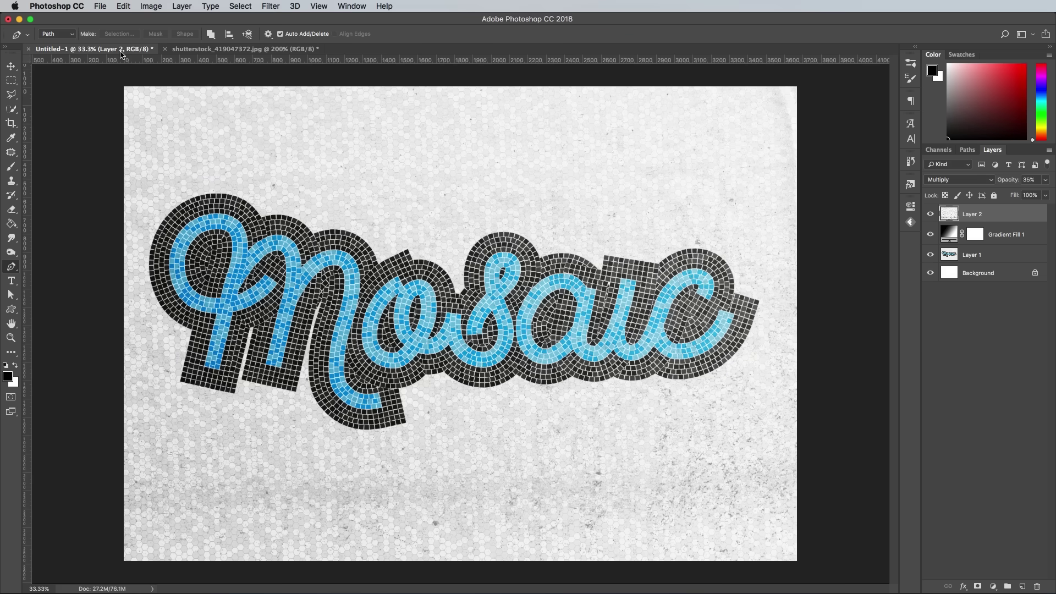
key(ctrl+v)
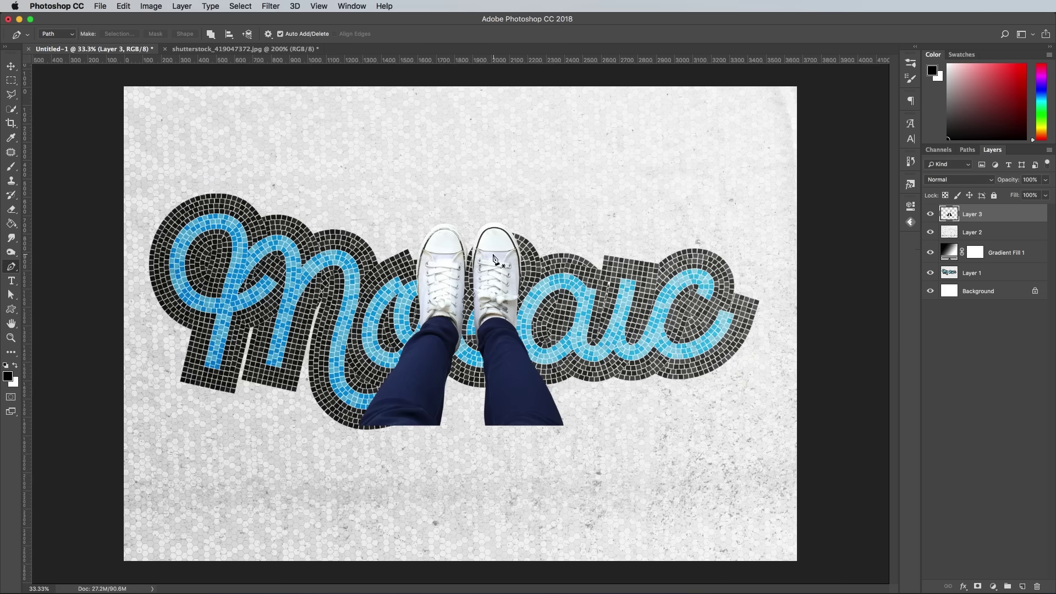
key(ctrl+t)
drag(492, 374, 497, 514)
drag(353, 363, 360, 365)
key(Return)
key(p)
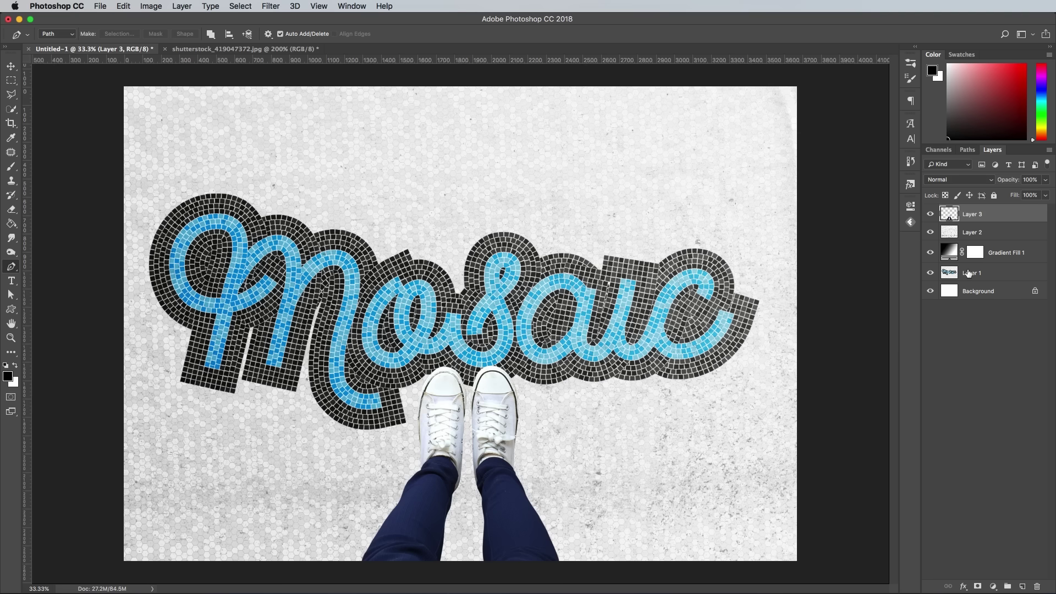
Step: Load the legs' outline as a selection, fill it with black on a new layer beneath the legs, and deselect
super+click(948, 217)
click(1000, 236)
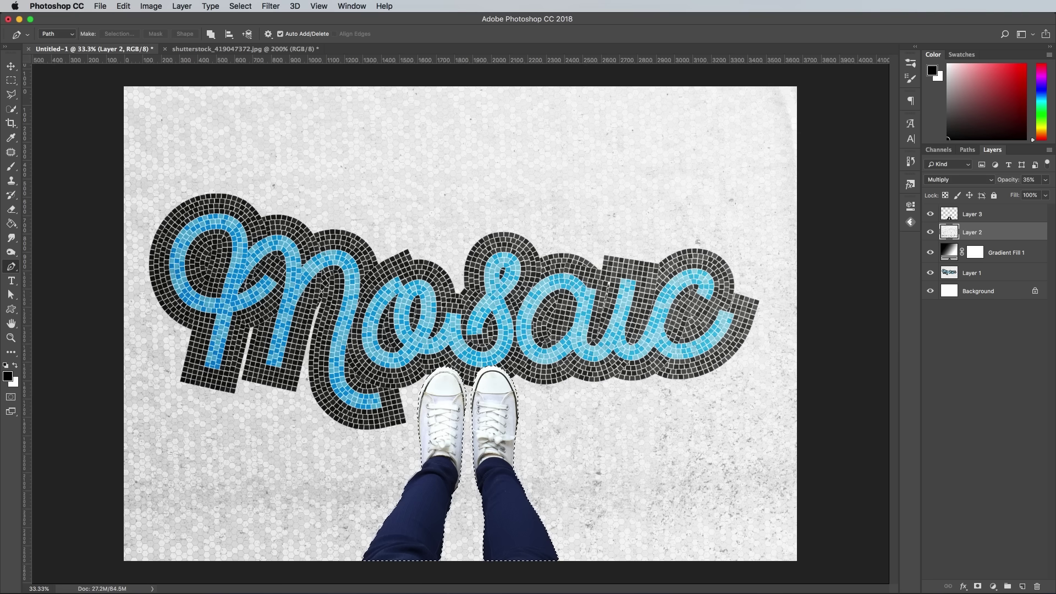
click(1022, 586)
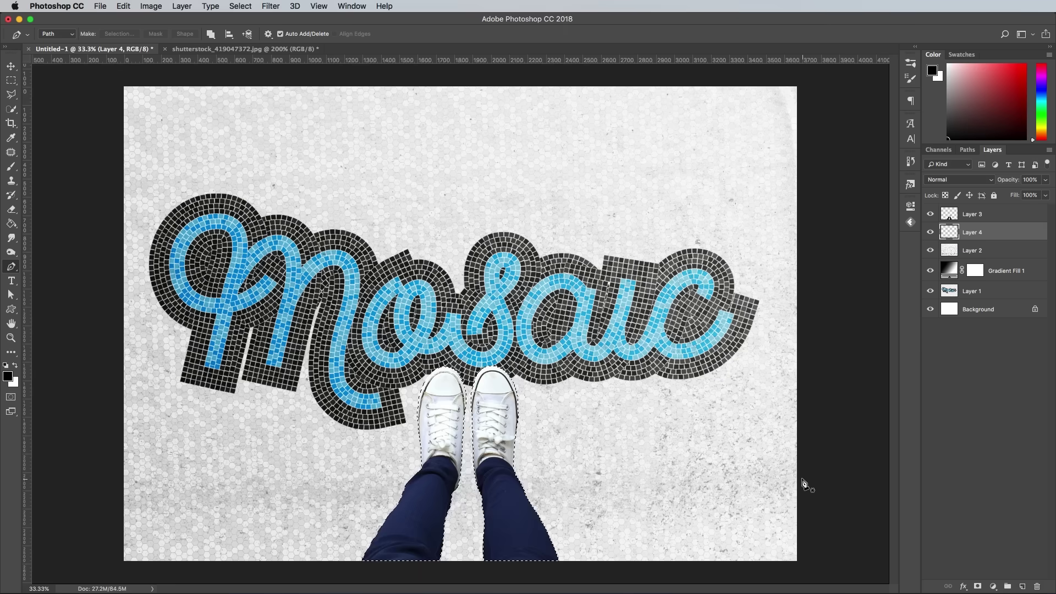
key(alt+BackSpace)
key(super+d)
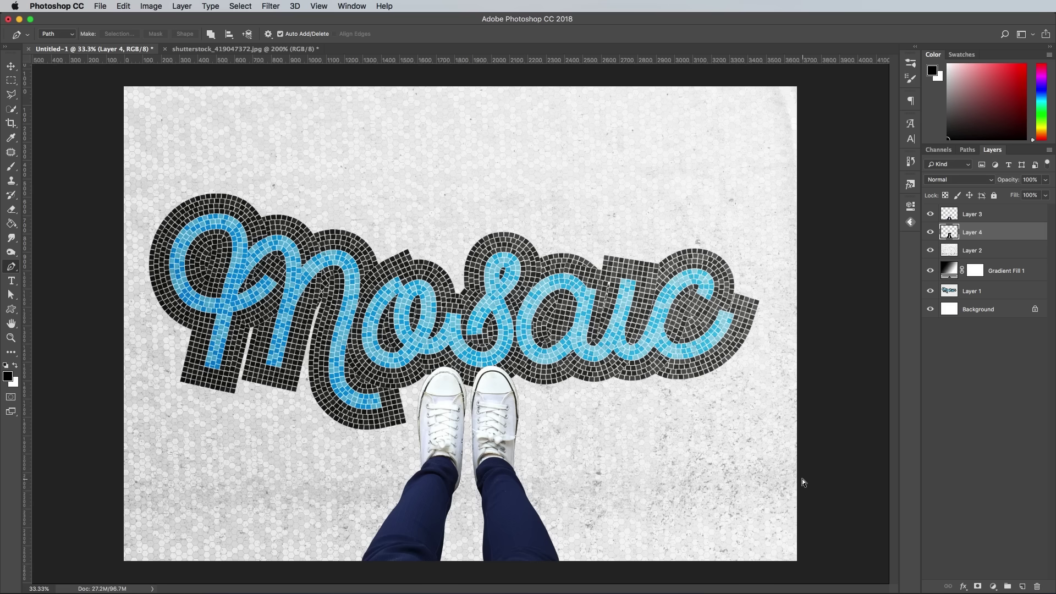
Step: Skew the black silhouette horizontally by about -11.6 degrees so it falls to the left of the legs as a cast shadow
key(super+t)
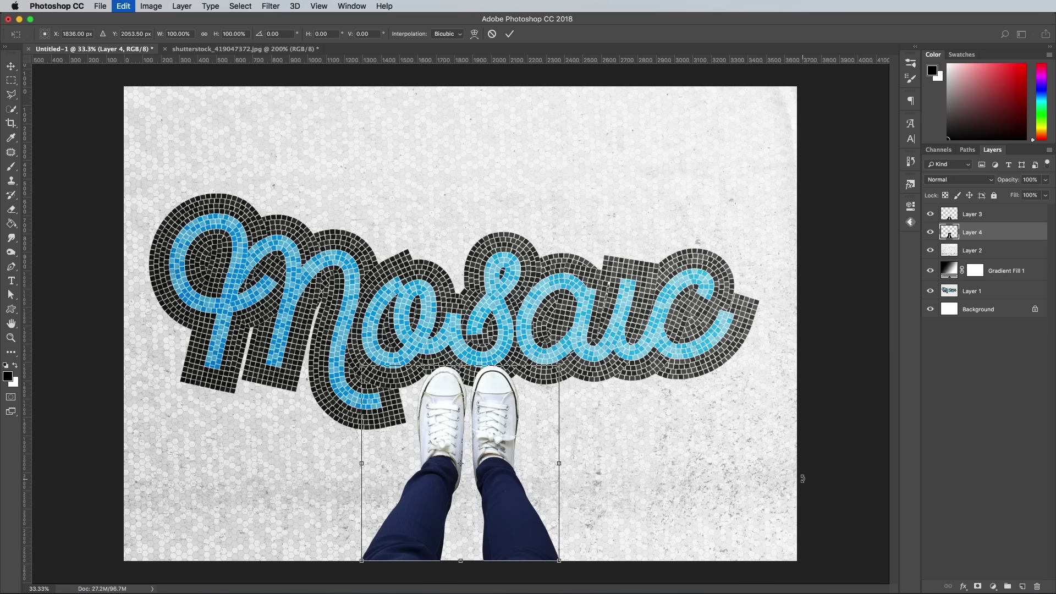
right_click(495, 433)
click(528, 487)
drag(460, 561, 425, 559)
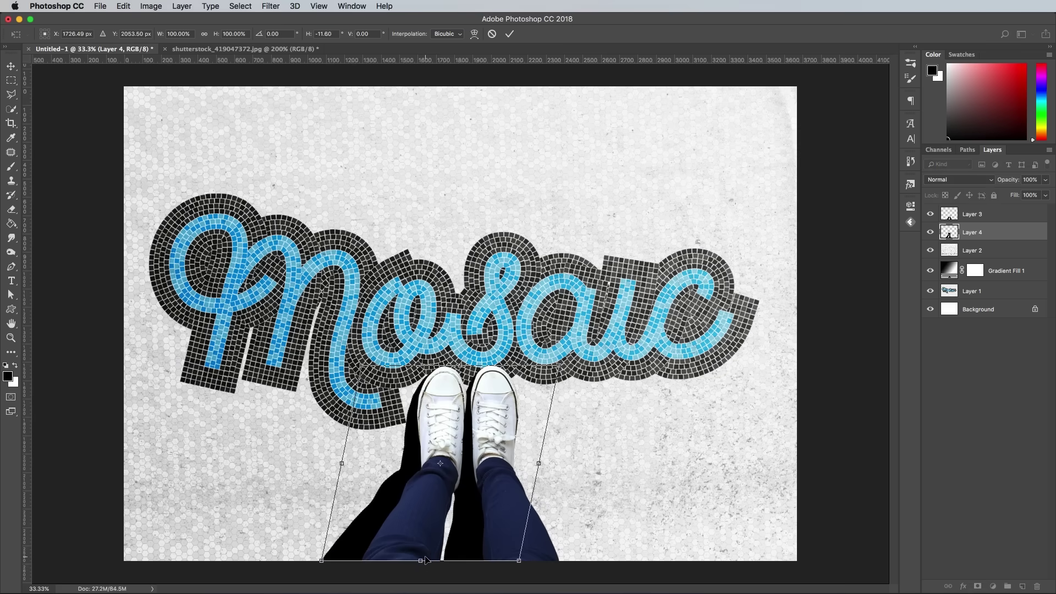
key(Return)
key(p)
Step: Soften the shadow with a 15-pixel Gaussian Blur and set its layer opacity to 30%
click(272, 6)
mouse_move(283, 137)
click(435, 176)
drag(618, 319, 556, 291)
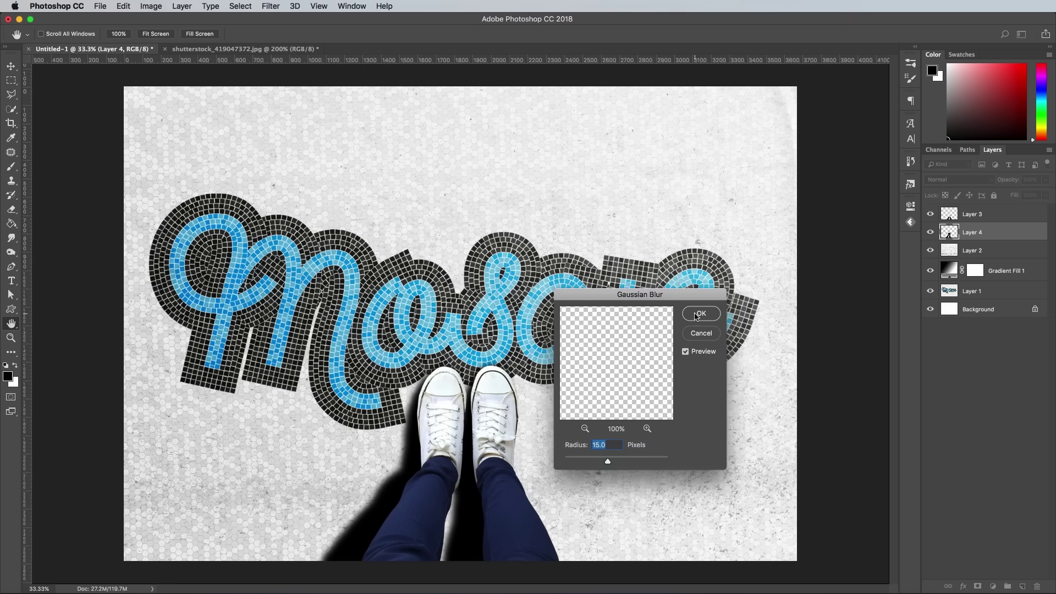
click(698, 315)
click(1028, 179)
text(30)
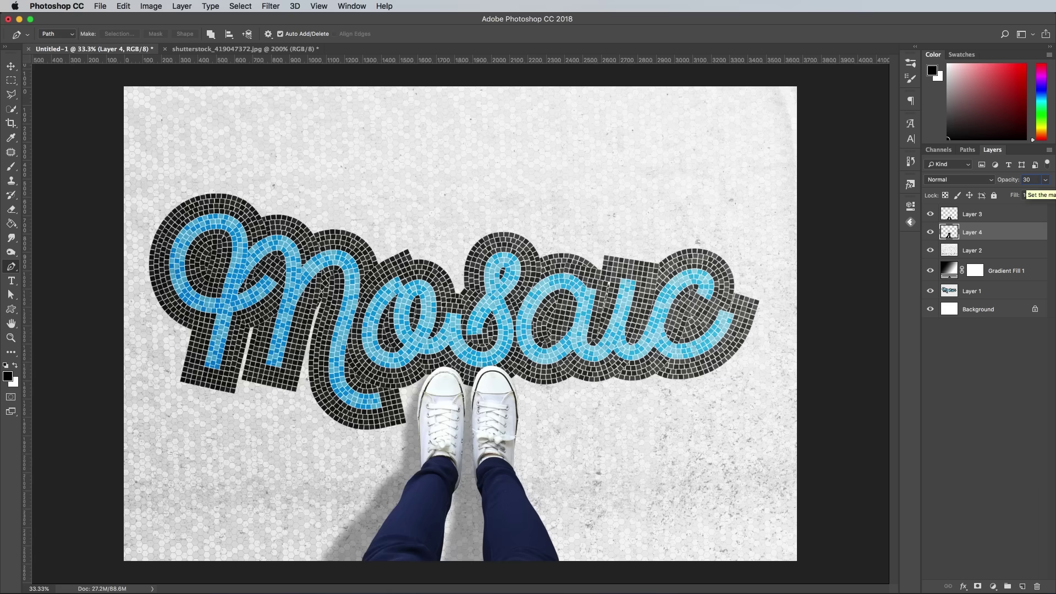
text(v)
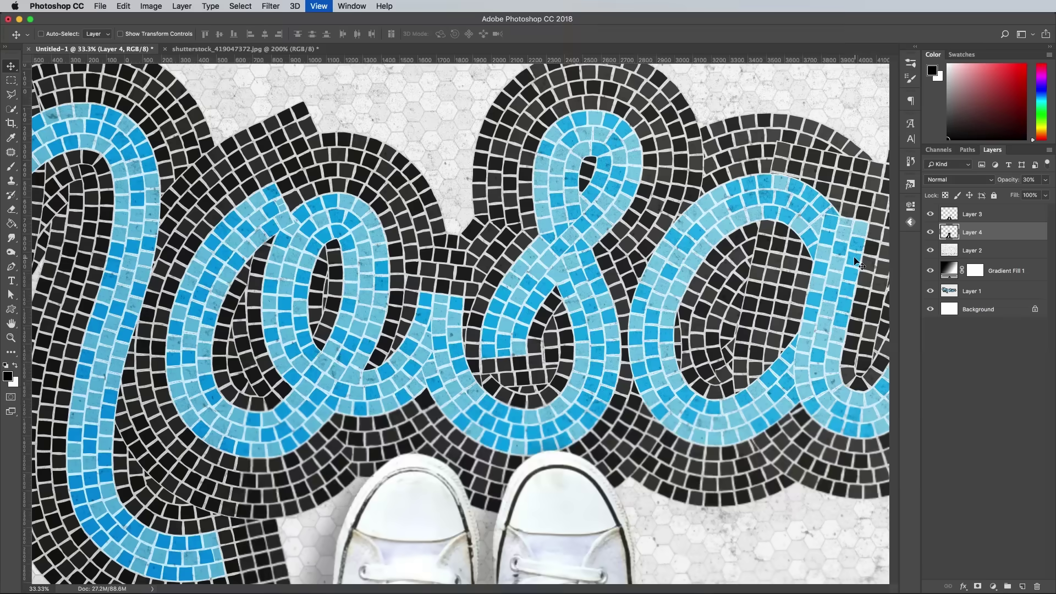
key(super+1)
drag(612, 329, 683, 195)
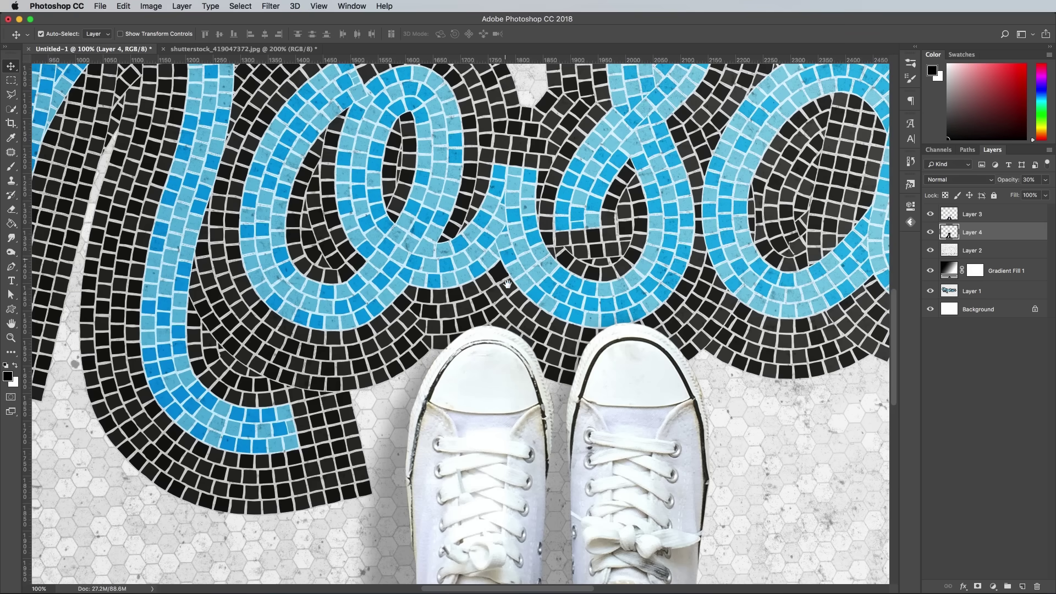
drag(516, 442, 622, 391)
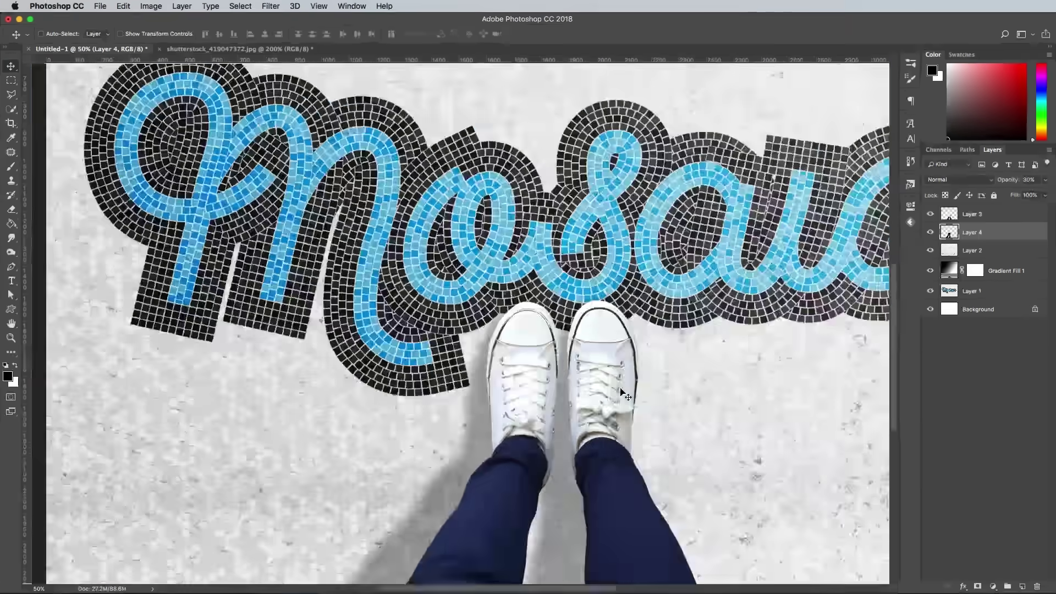